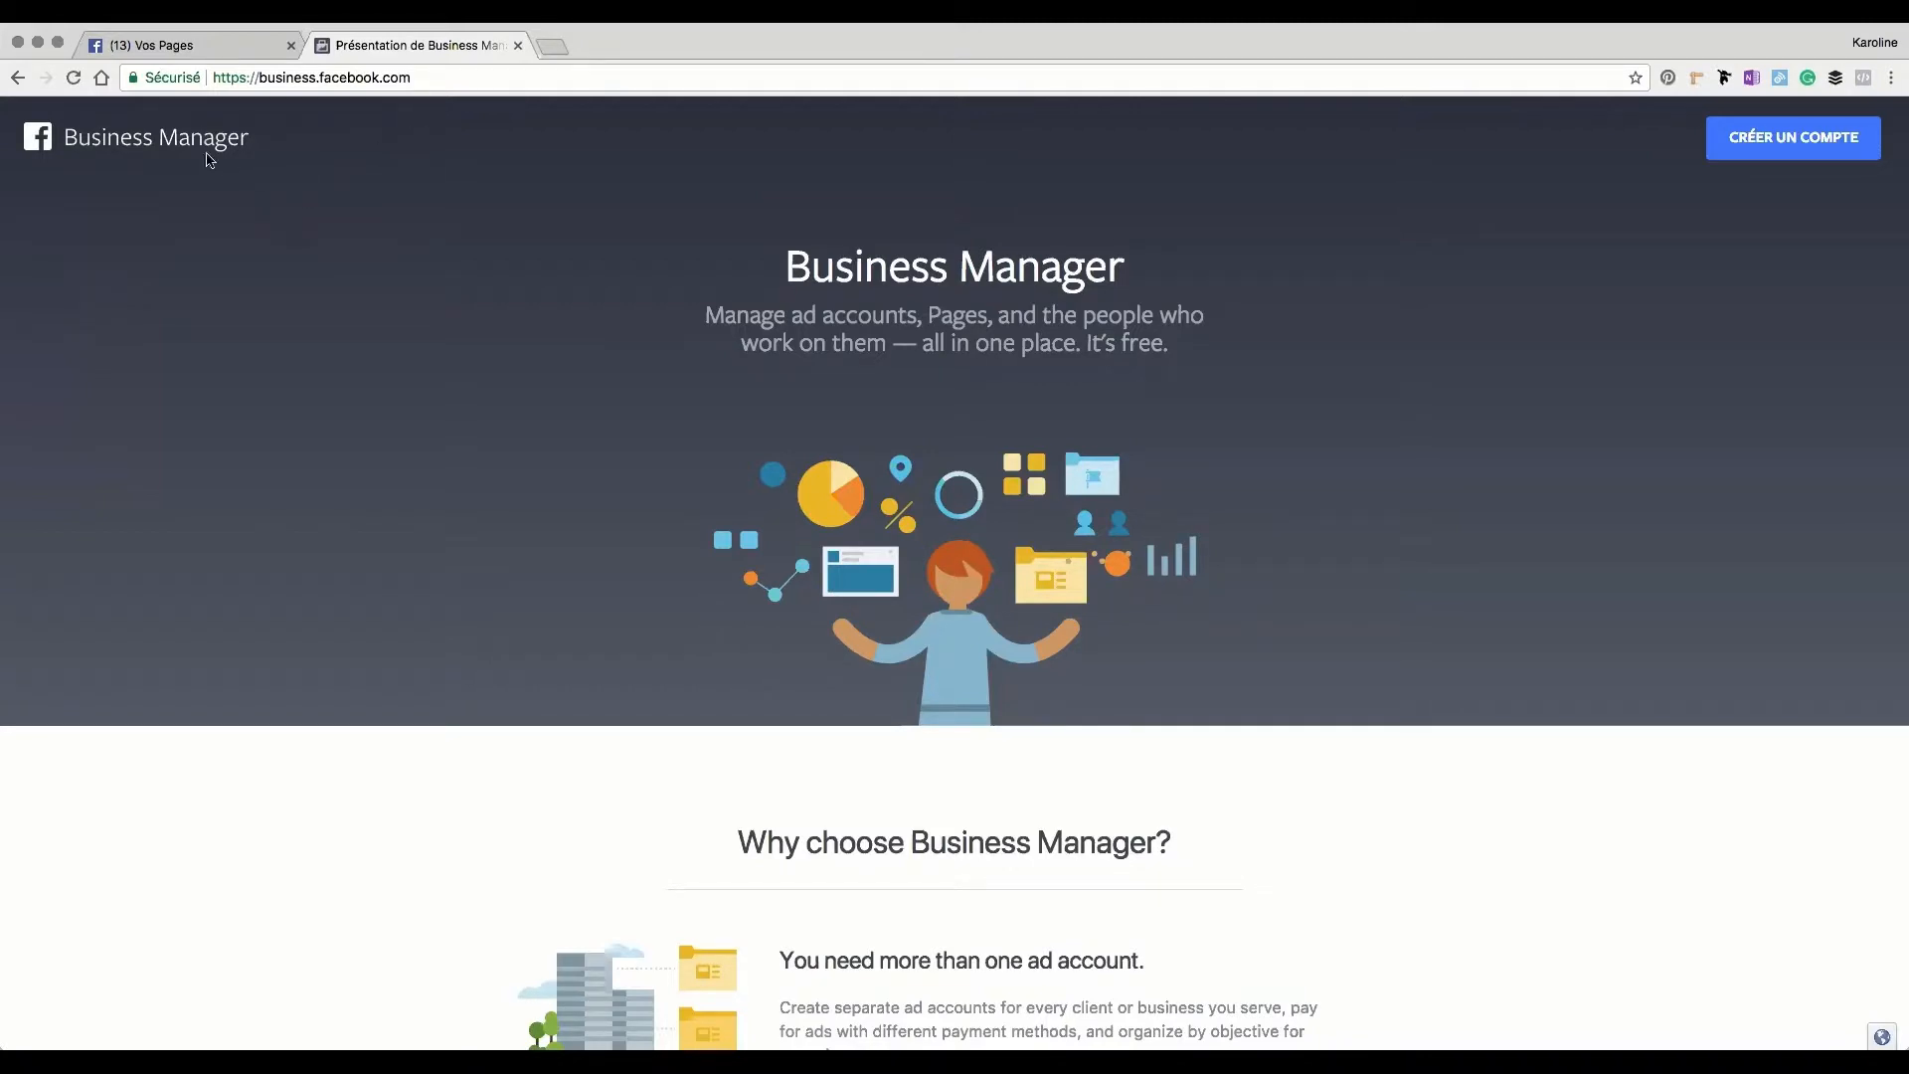
pyautogui.click(191, 46)
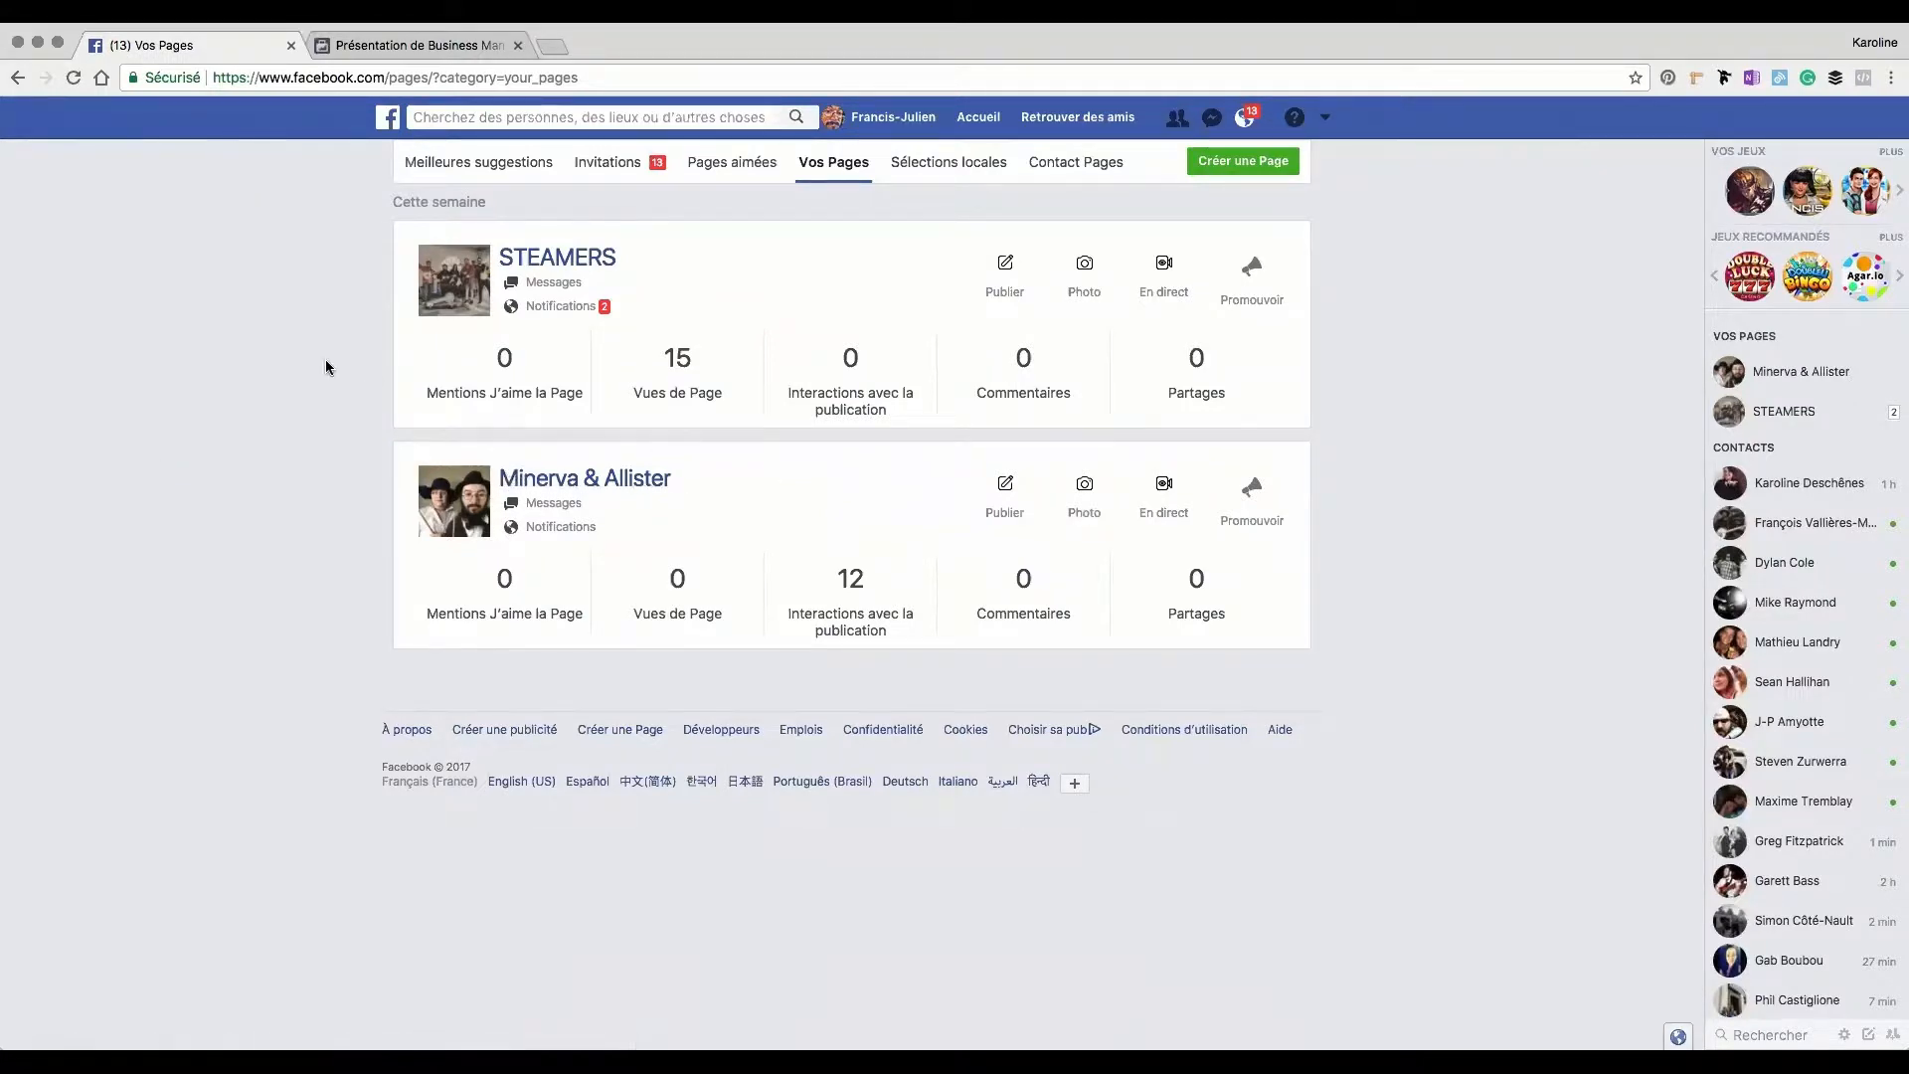
pyautogui.click(387, 52)
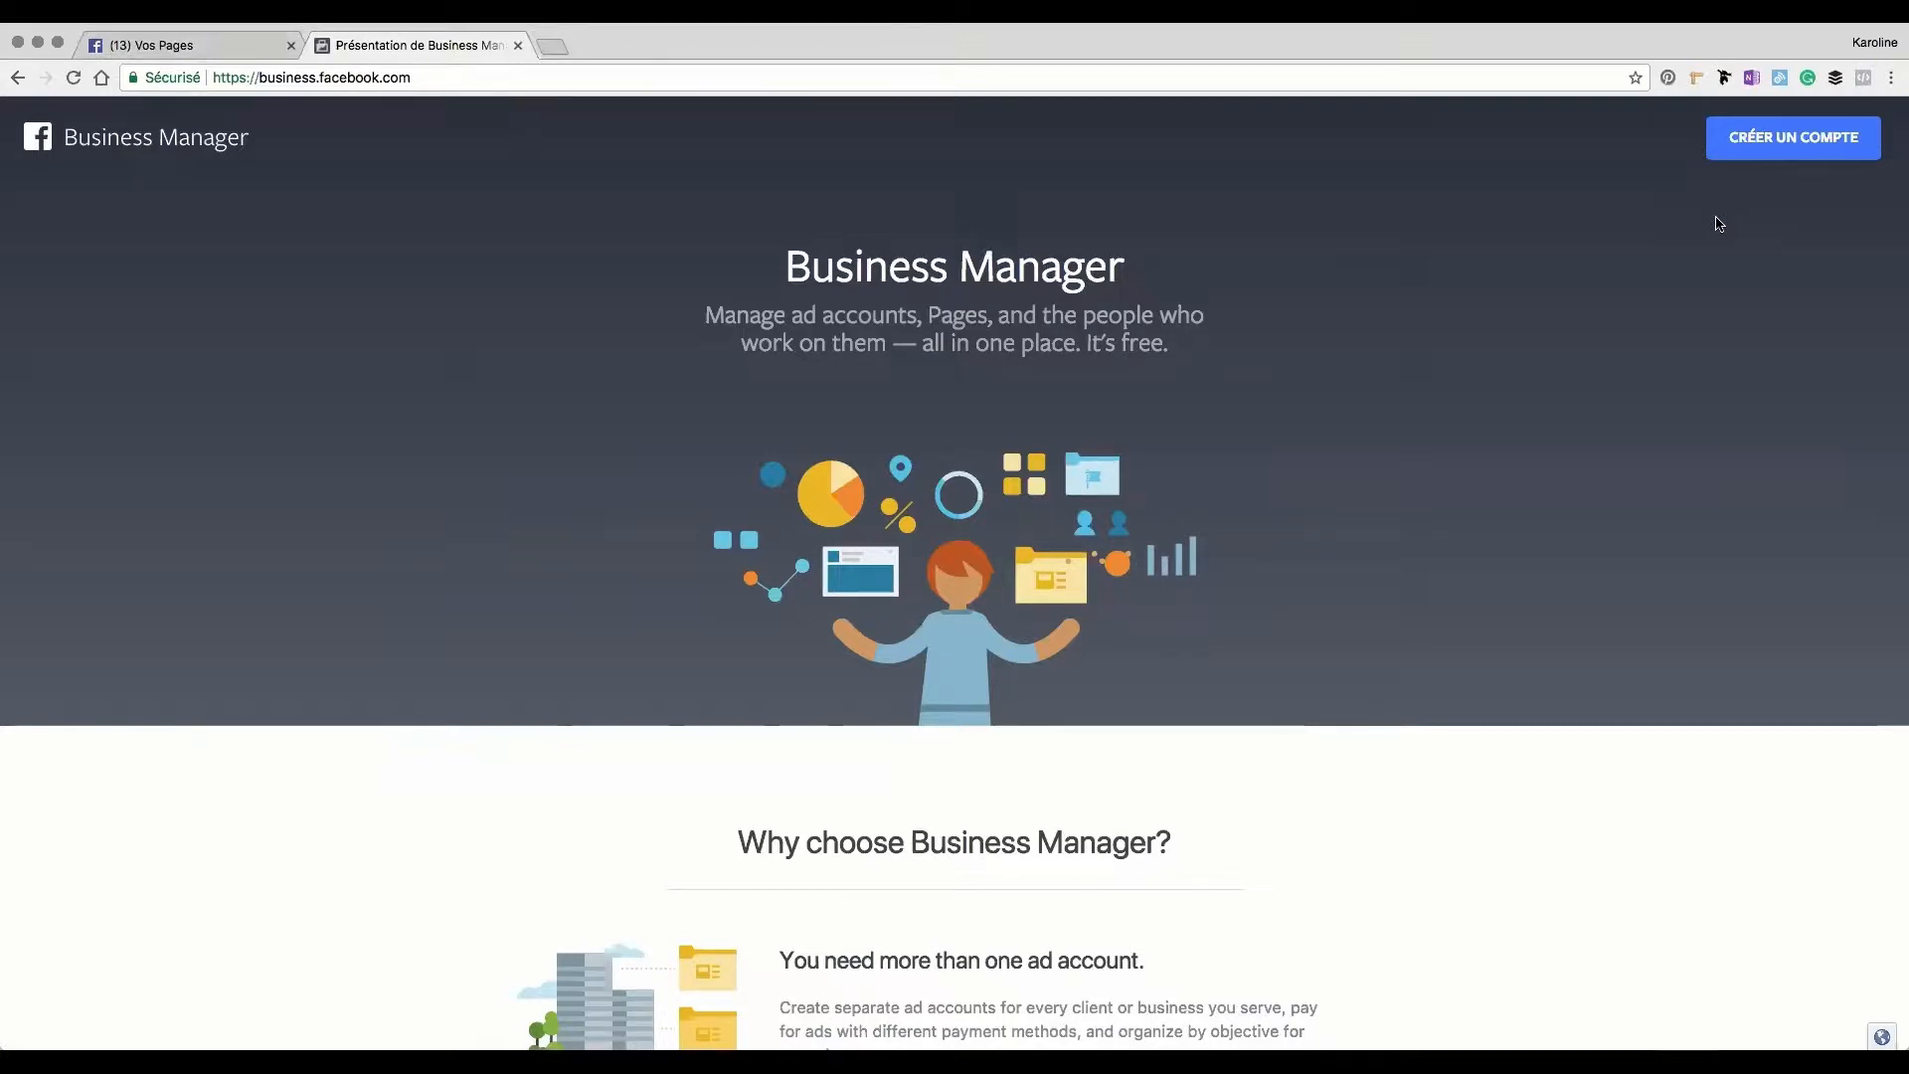
# Start creating a Business Manager account with the company name "Minerva&Allister" and continue to the professional profile.
pyautogui.click(1776, 148)
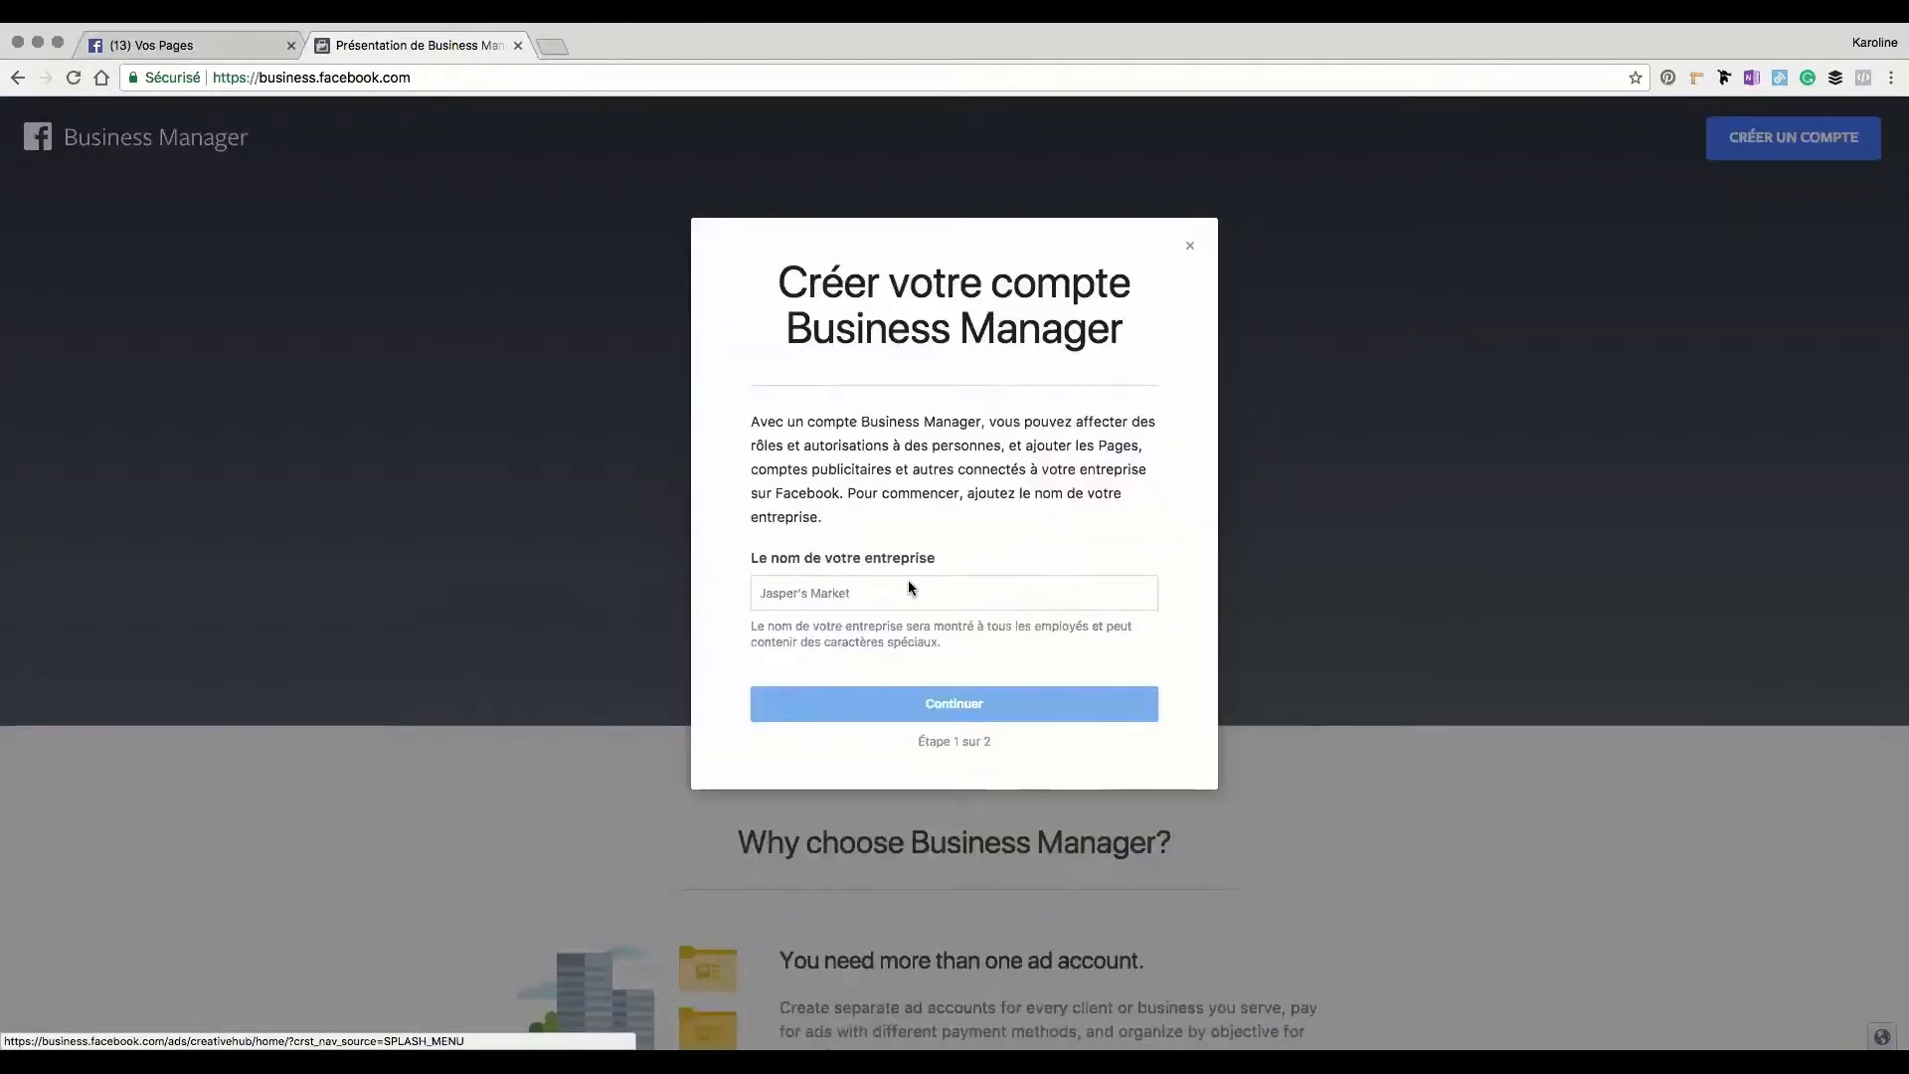
pyautogui.click(881, 592)
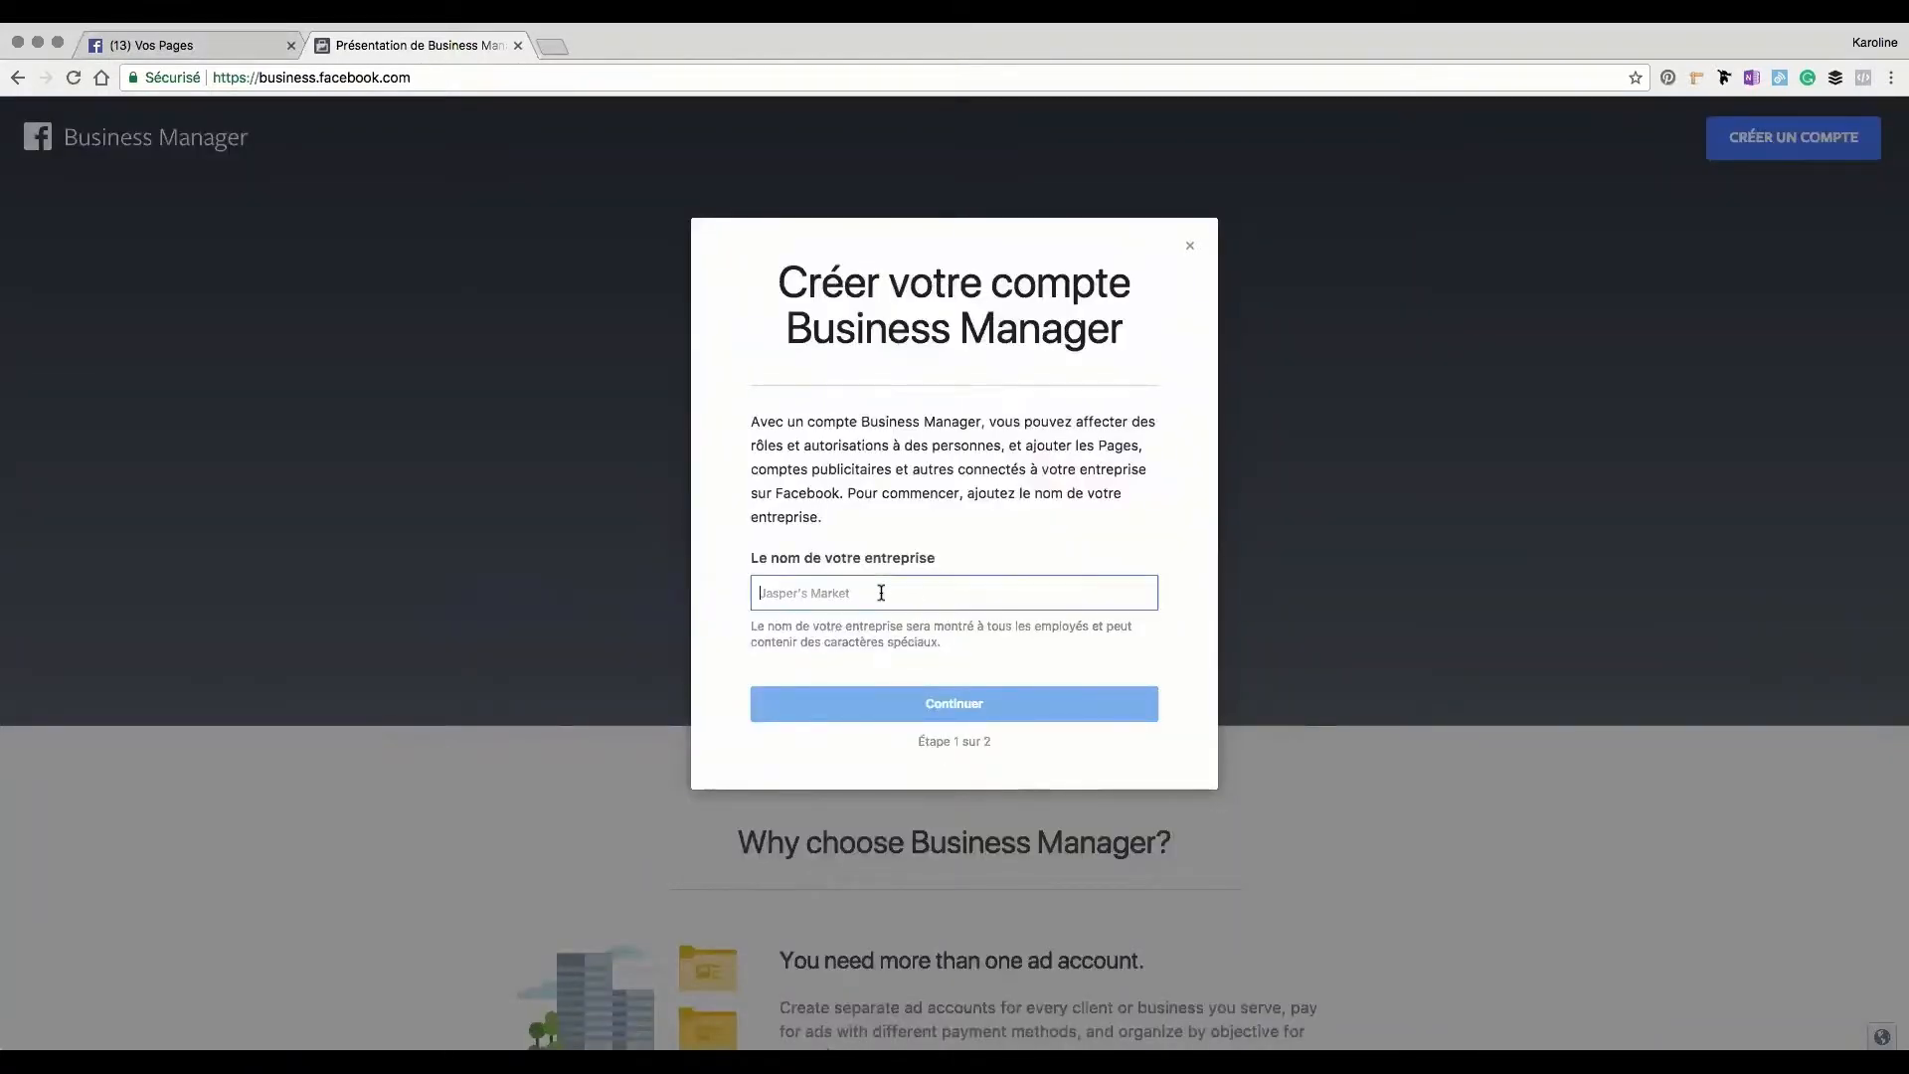
pyautogui.write('M')
pyautogui.press('BackSpace')
pyautogui.write('Minerva')
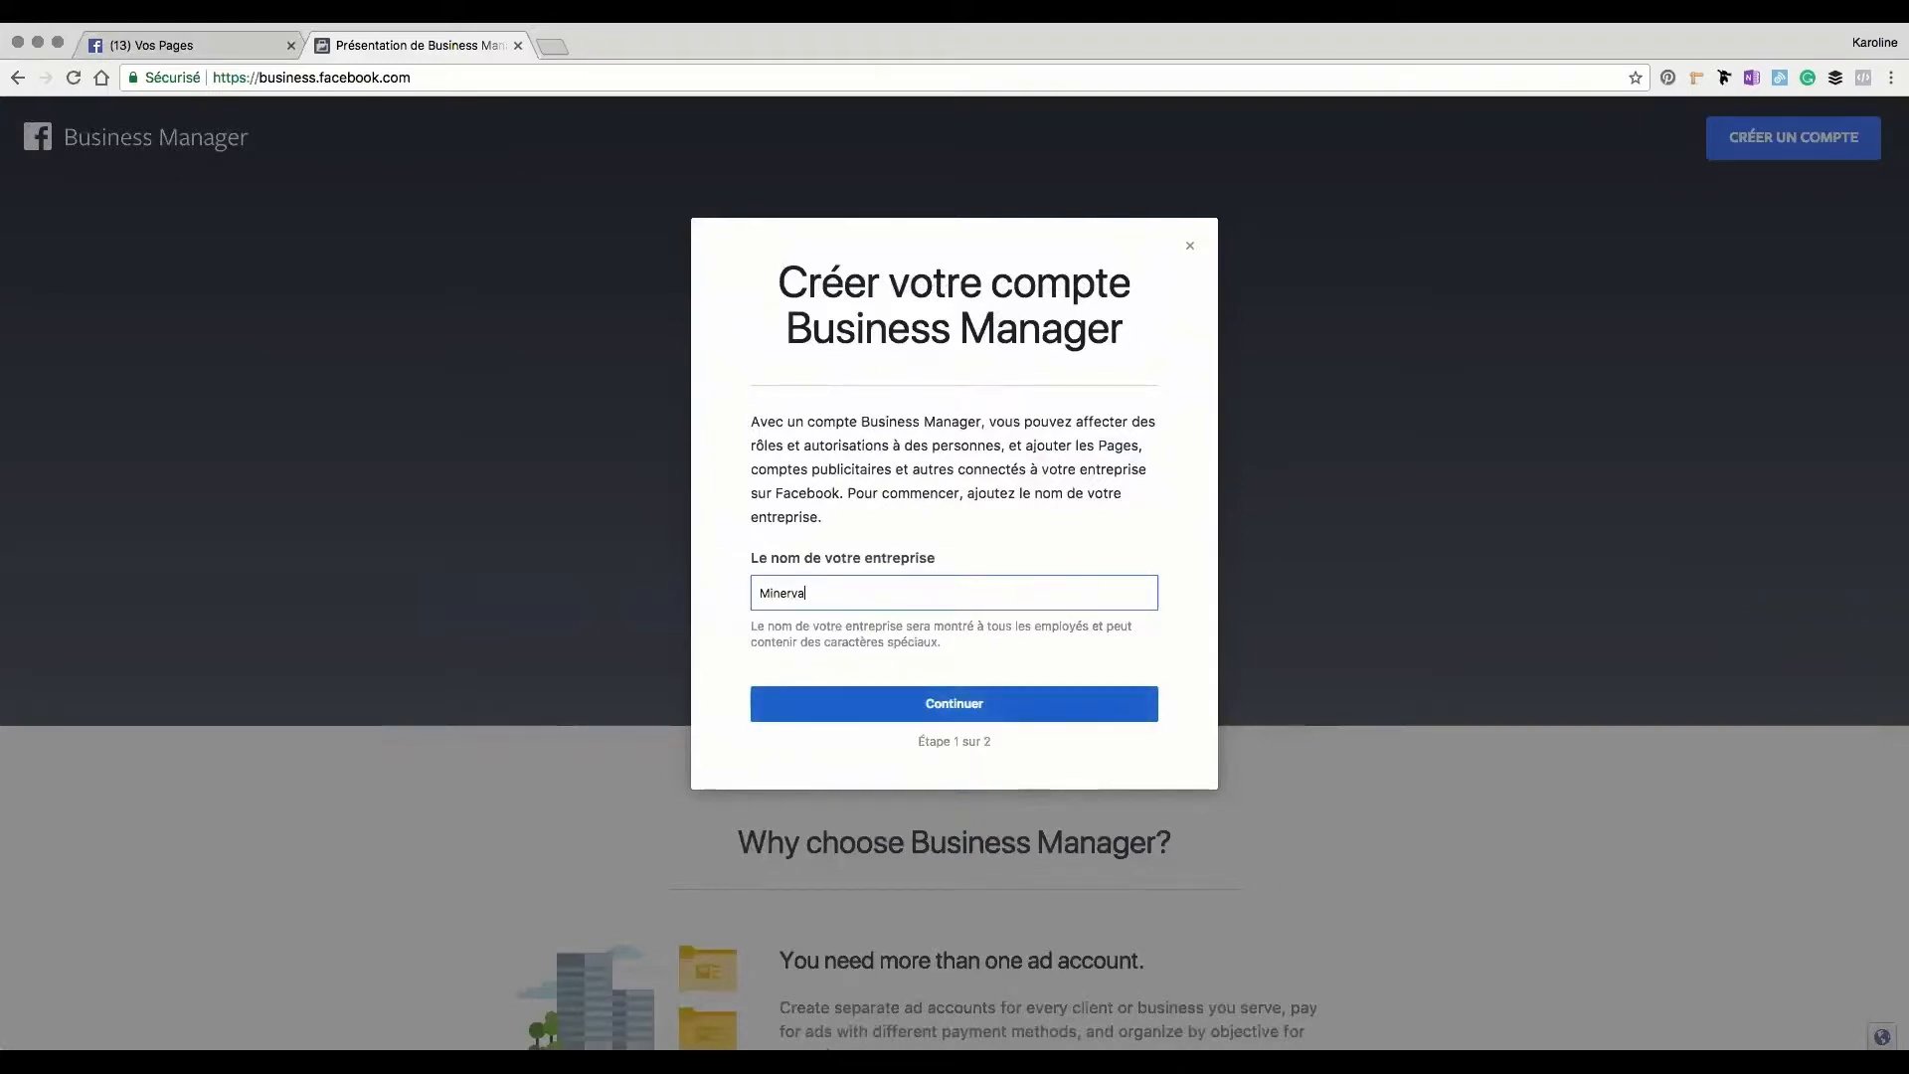
pyautogui.write('&Allister')
pyautogui.click(974, 704)
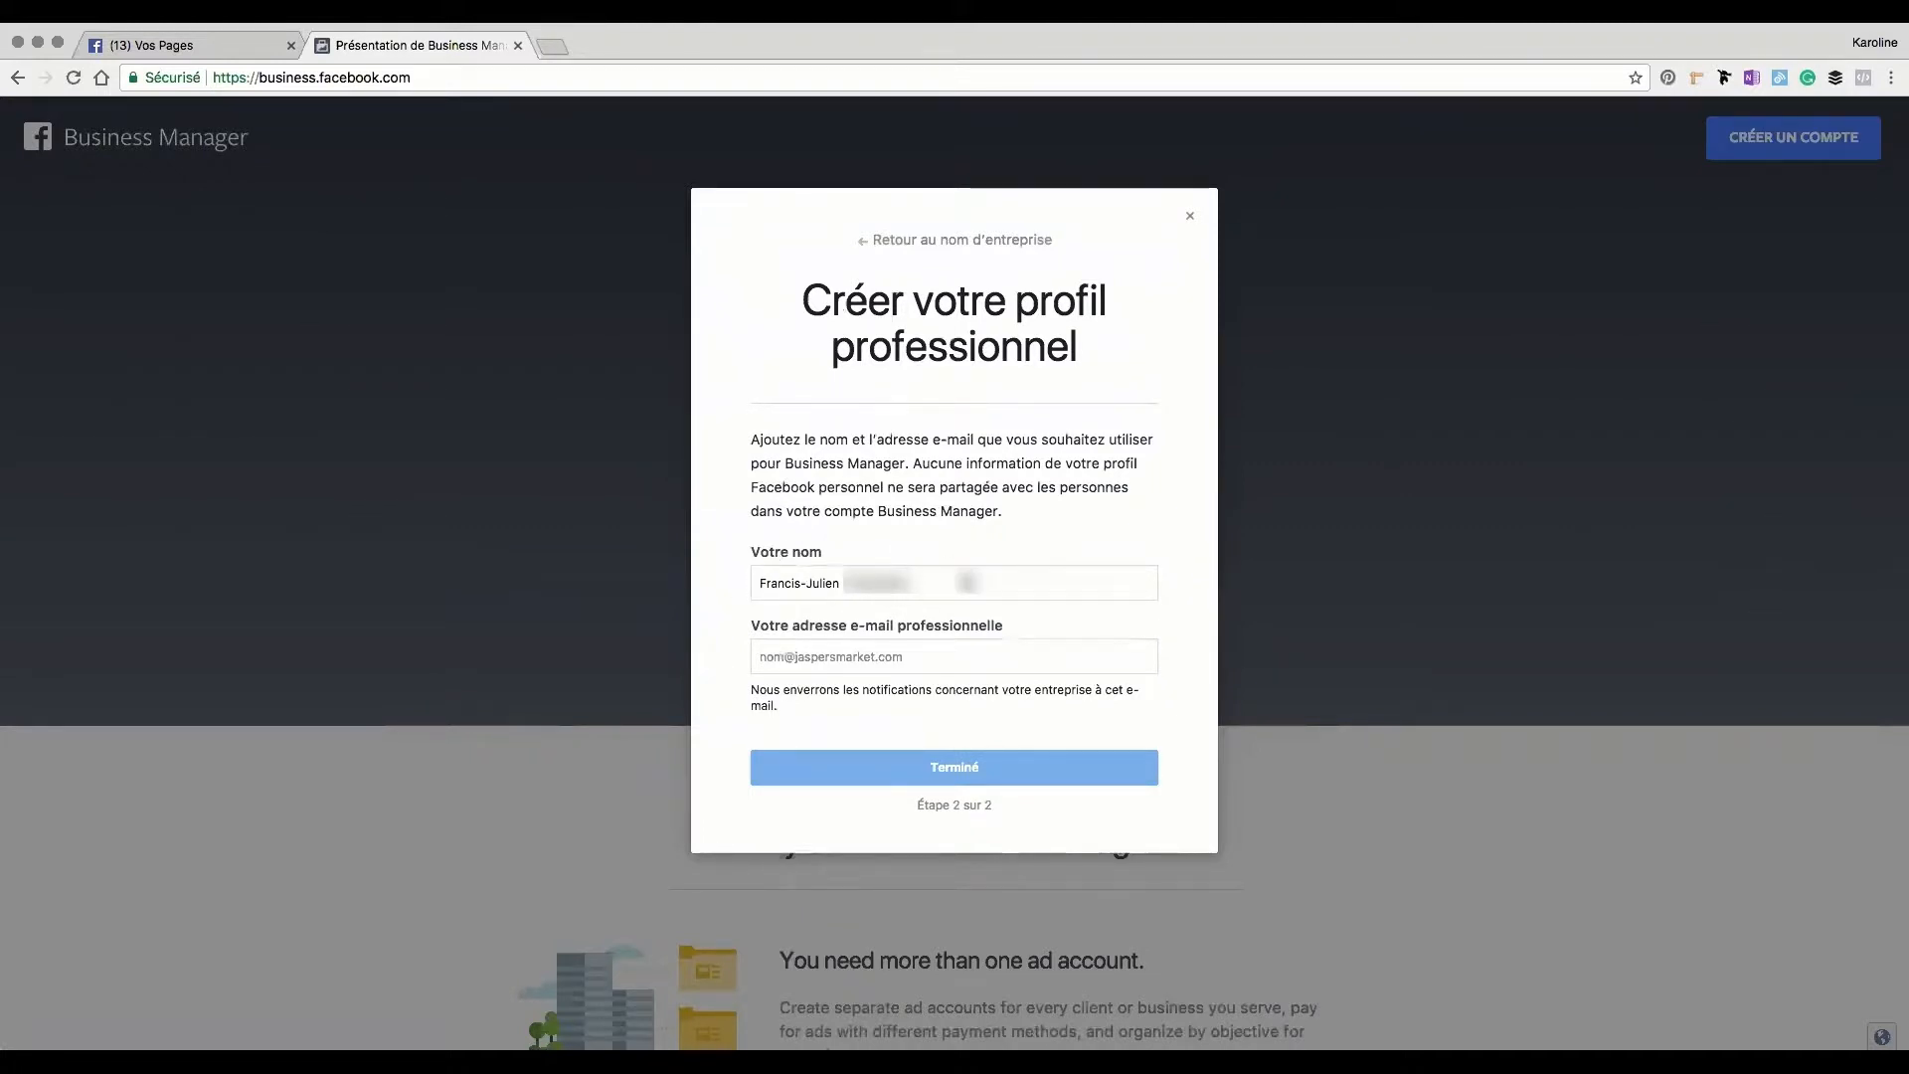
# Enter the professional e-mail address in the profile and finish creating the Business Manager account.
pyautogui.click(913, 651)
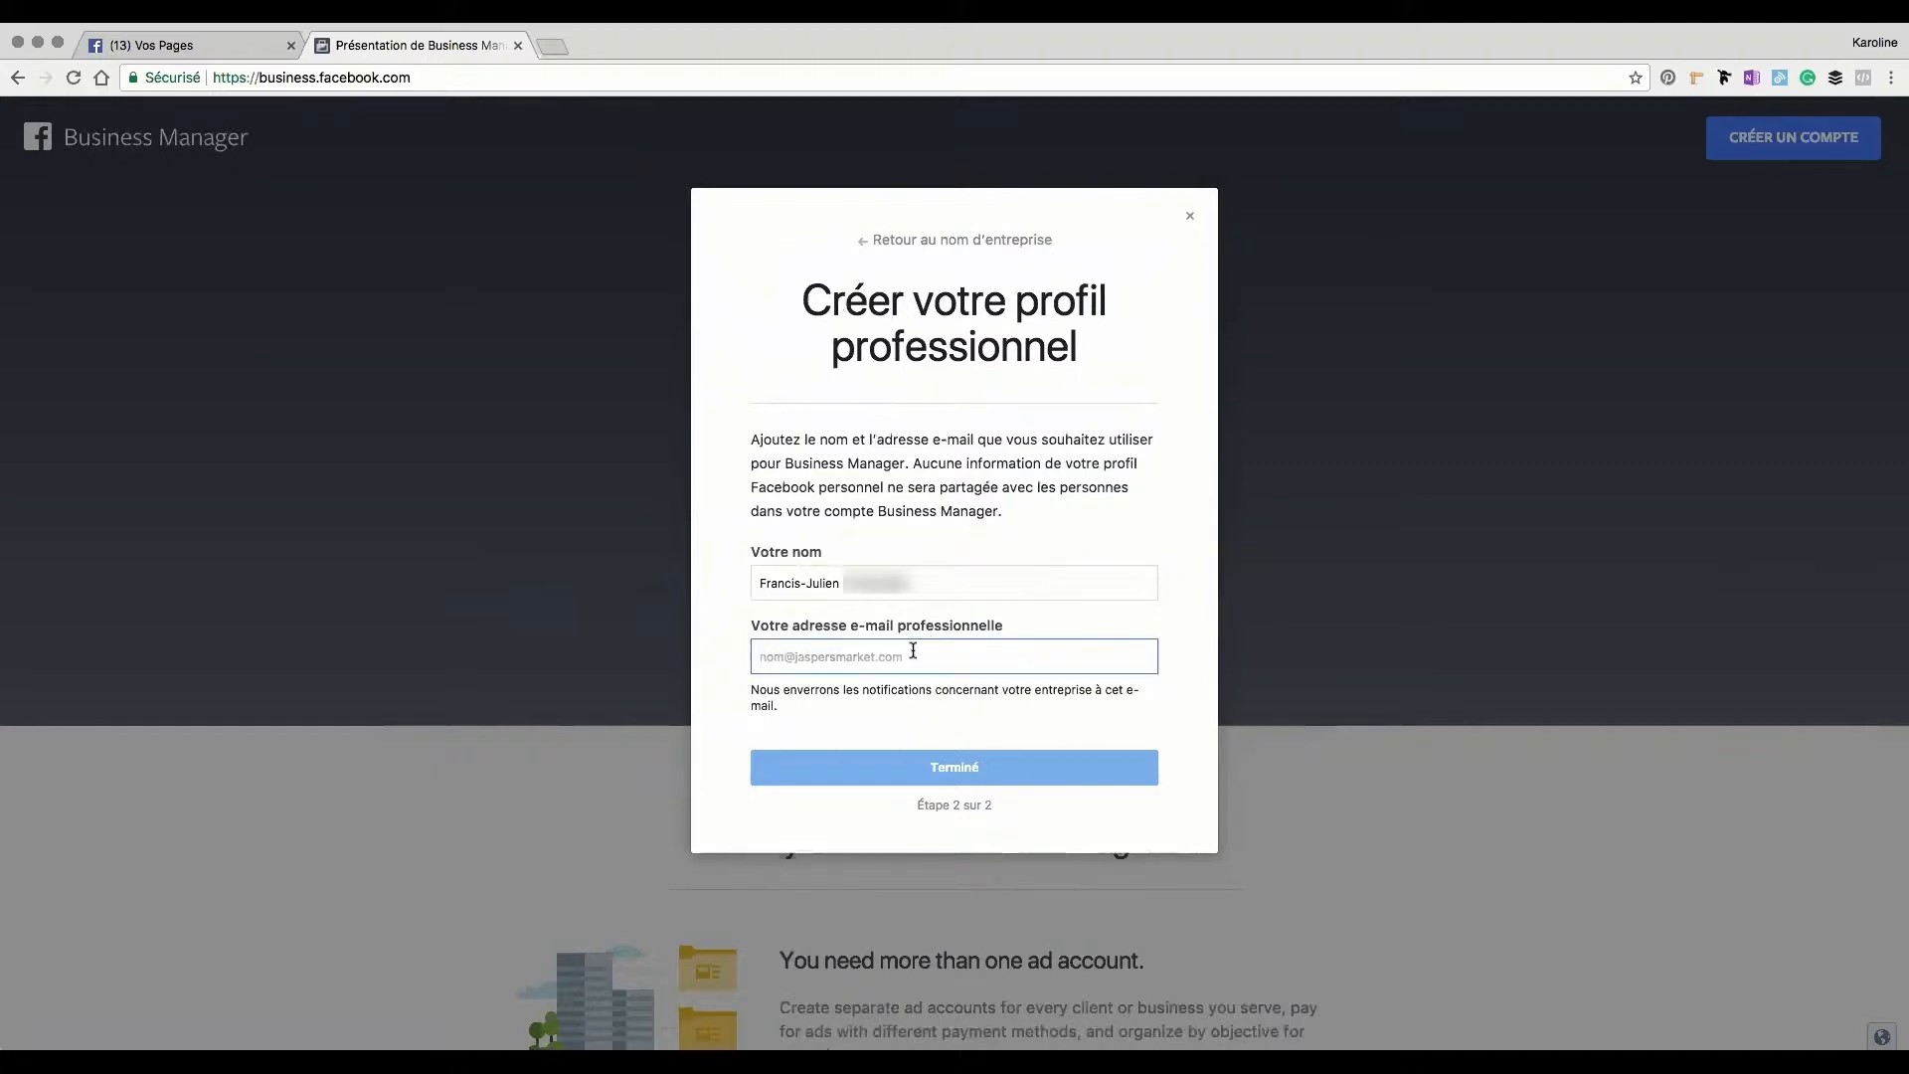
pyautogui.write('f')
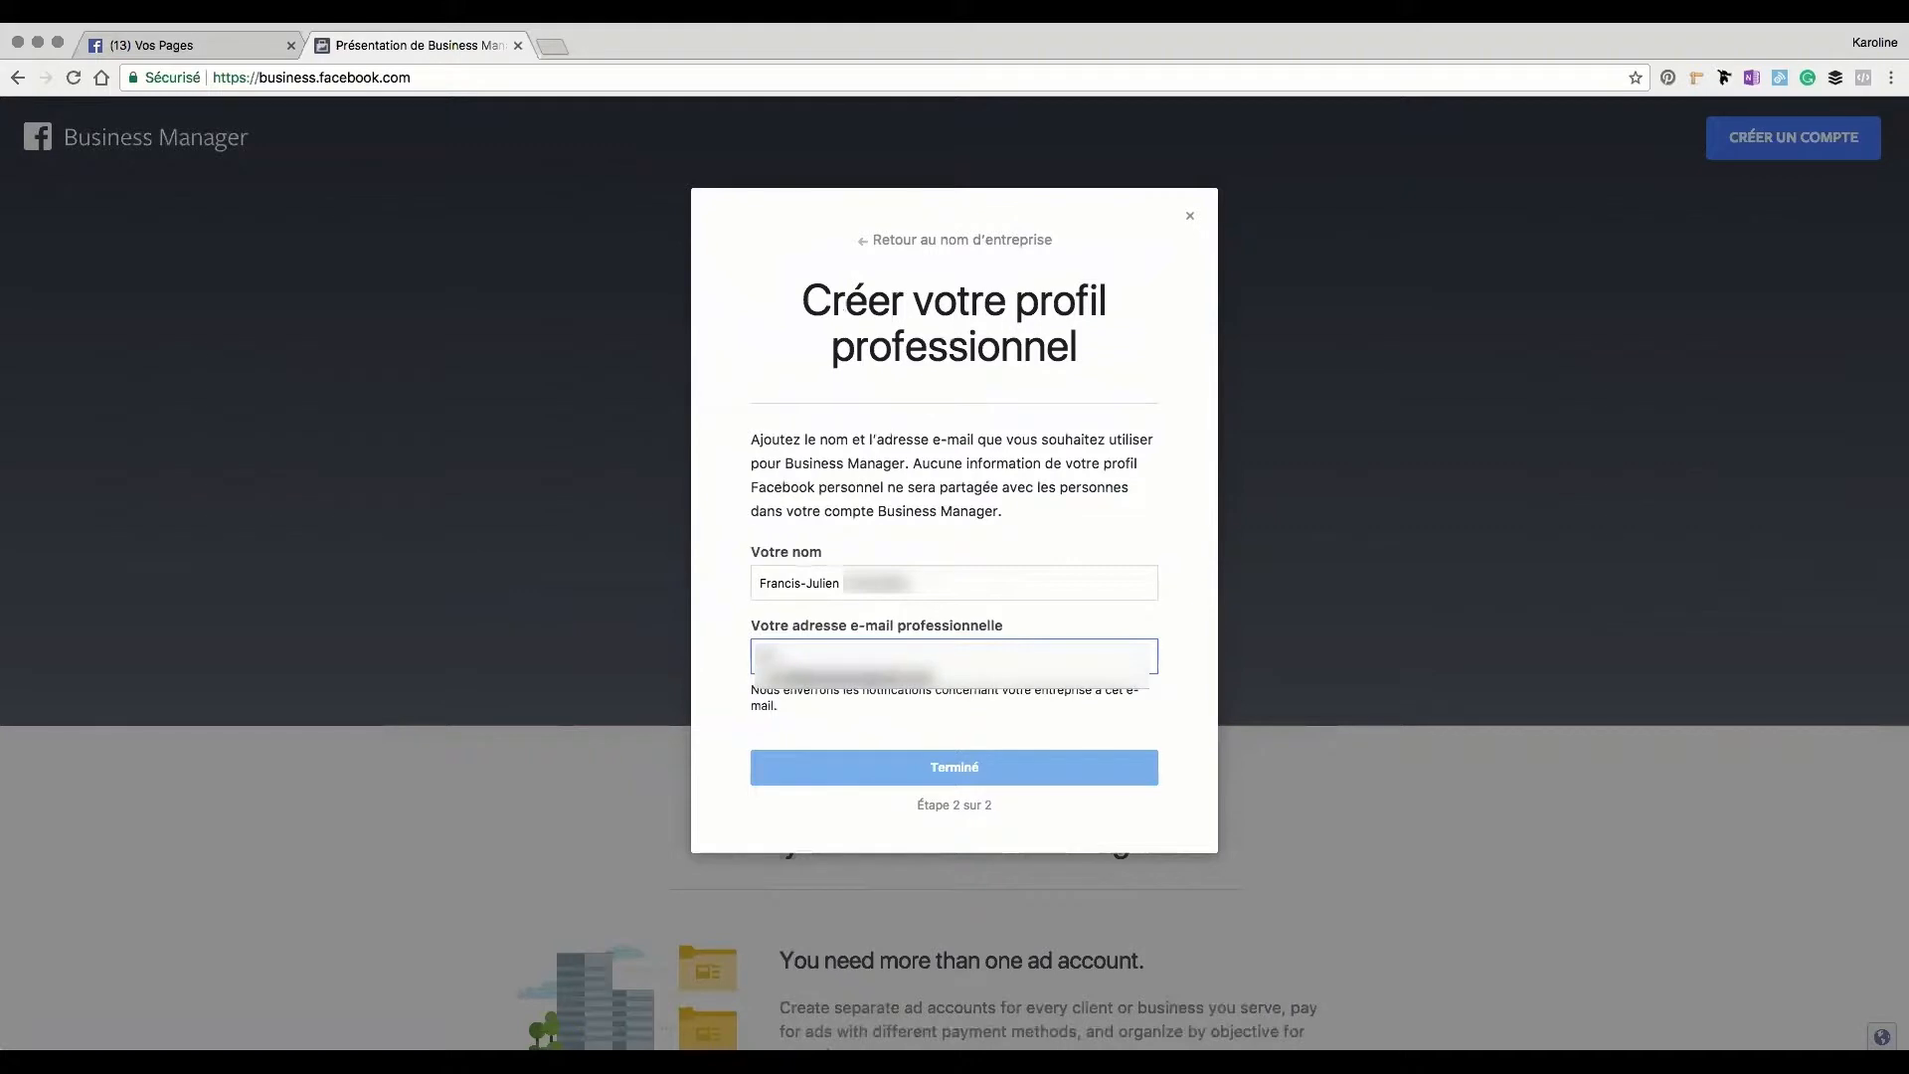
pyautogui.click(892, 678)
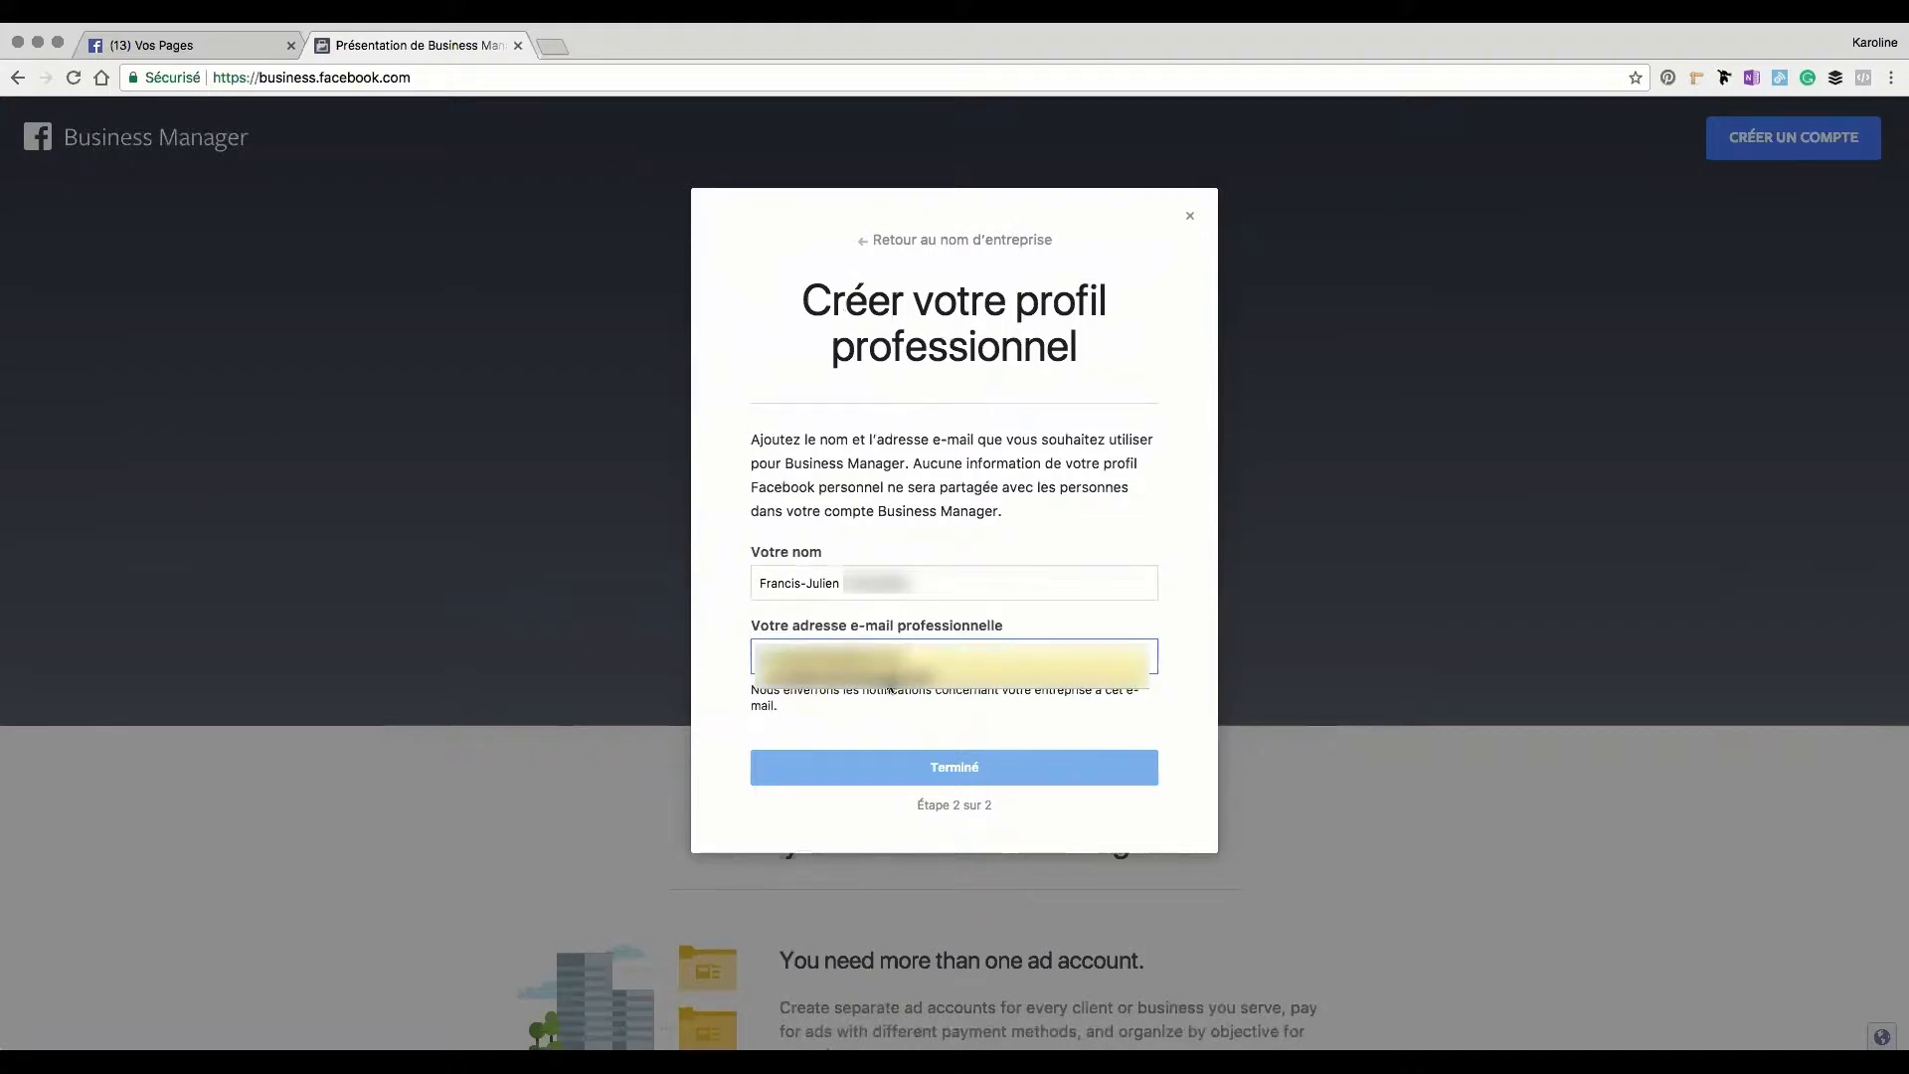
pyautogui.click(1000, 765)
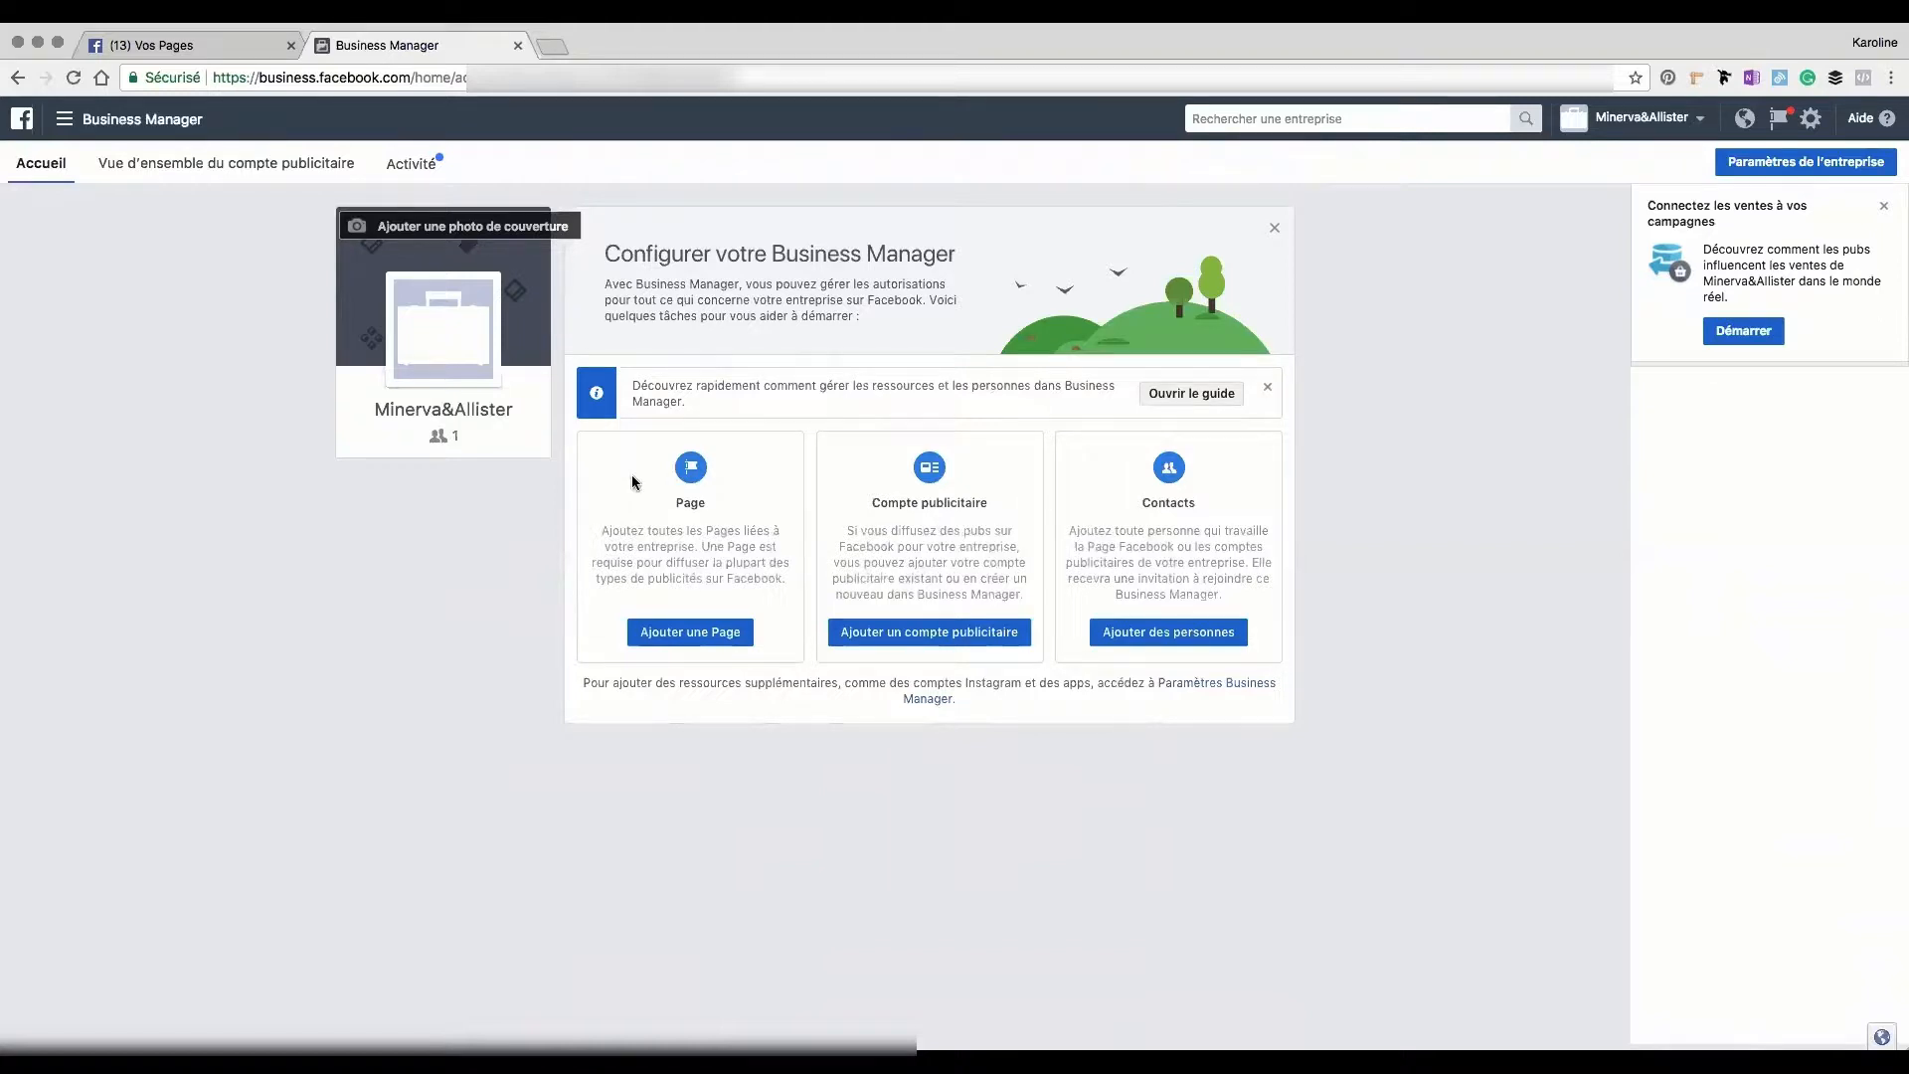
# Add the already owned Facebook Page "Minerva & Allister" to the Business Manager.
pyautogui.click(714, 637)
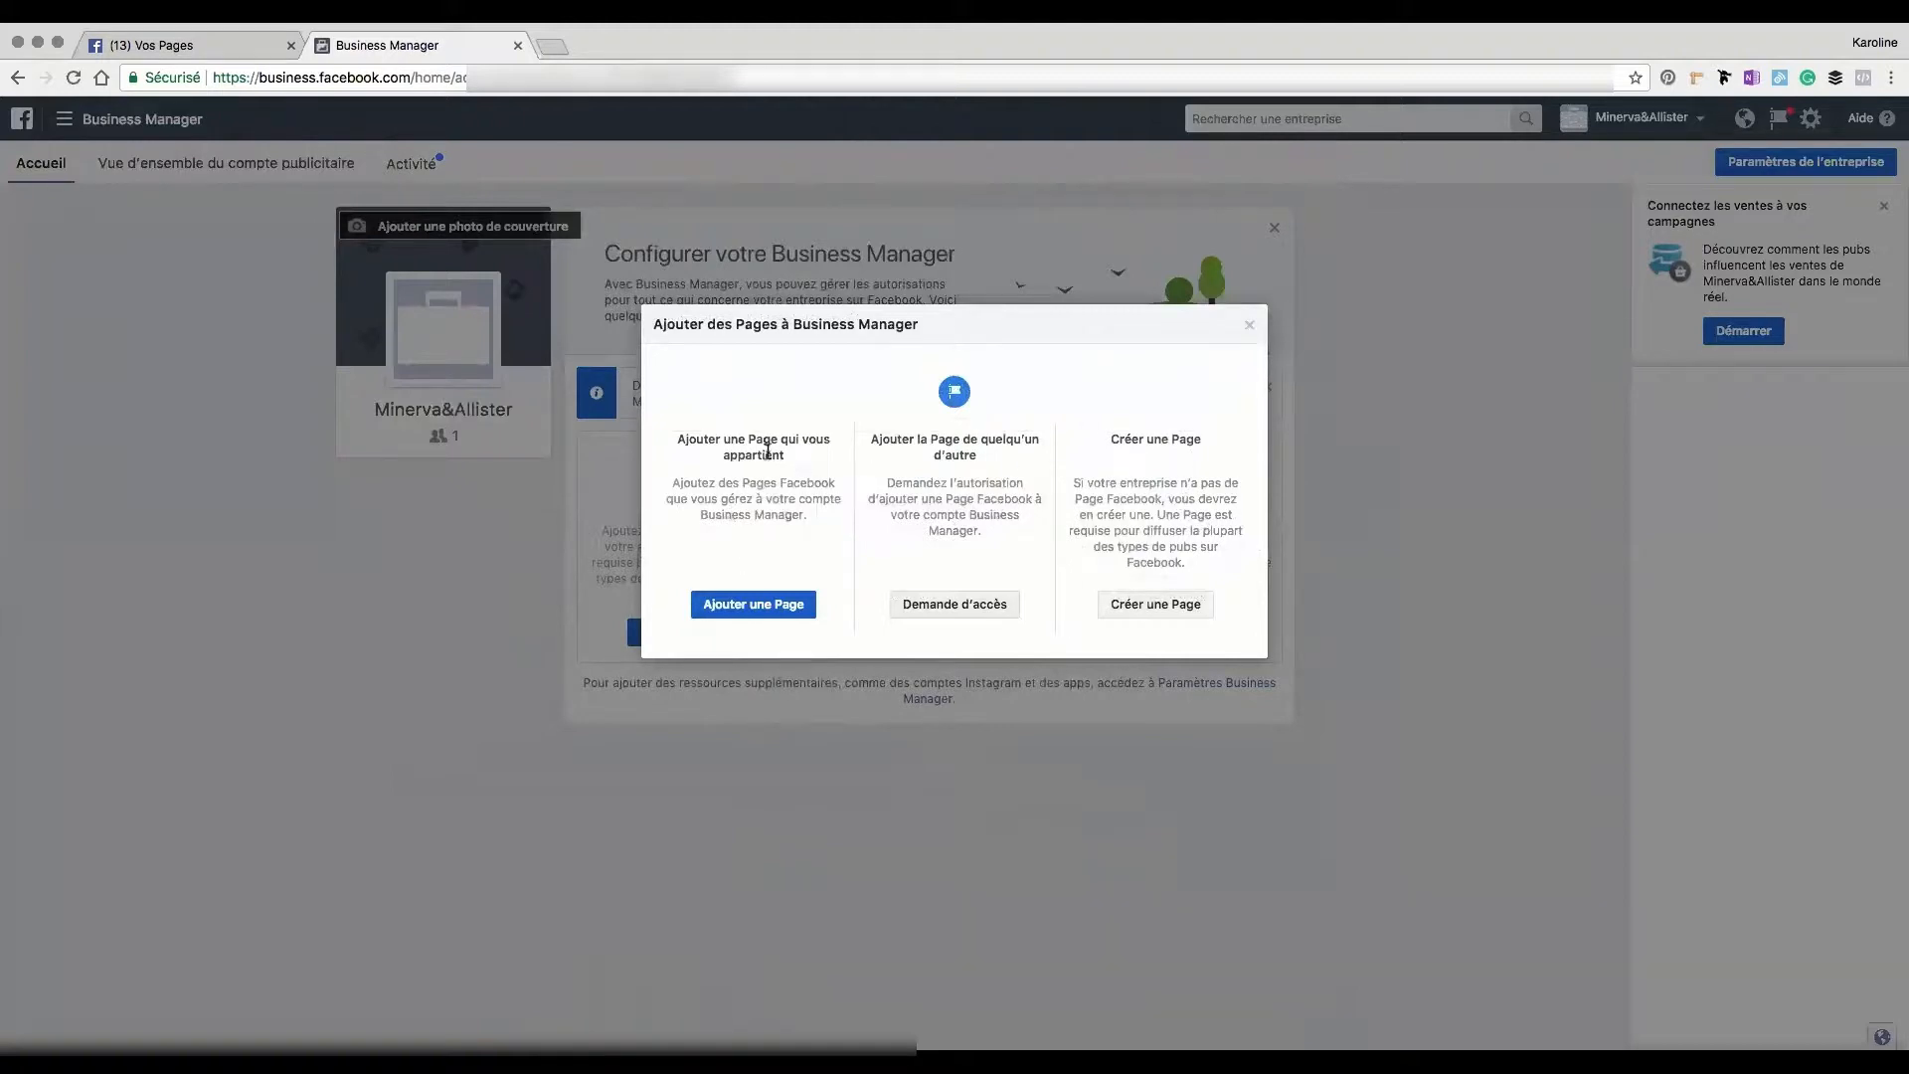
pyautogui.click(784, 605)
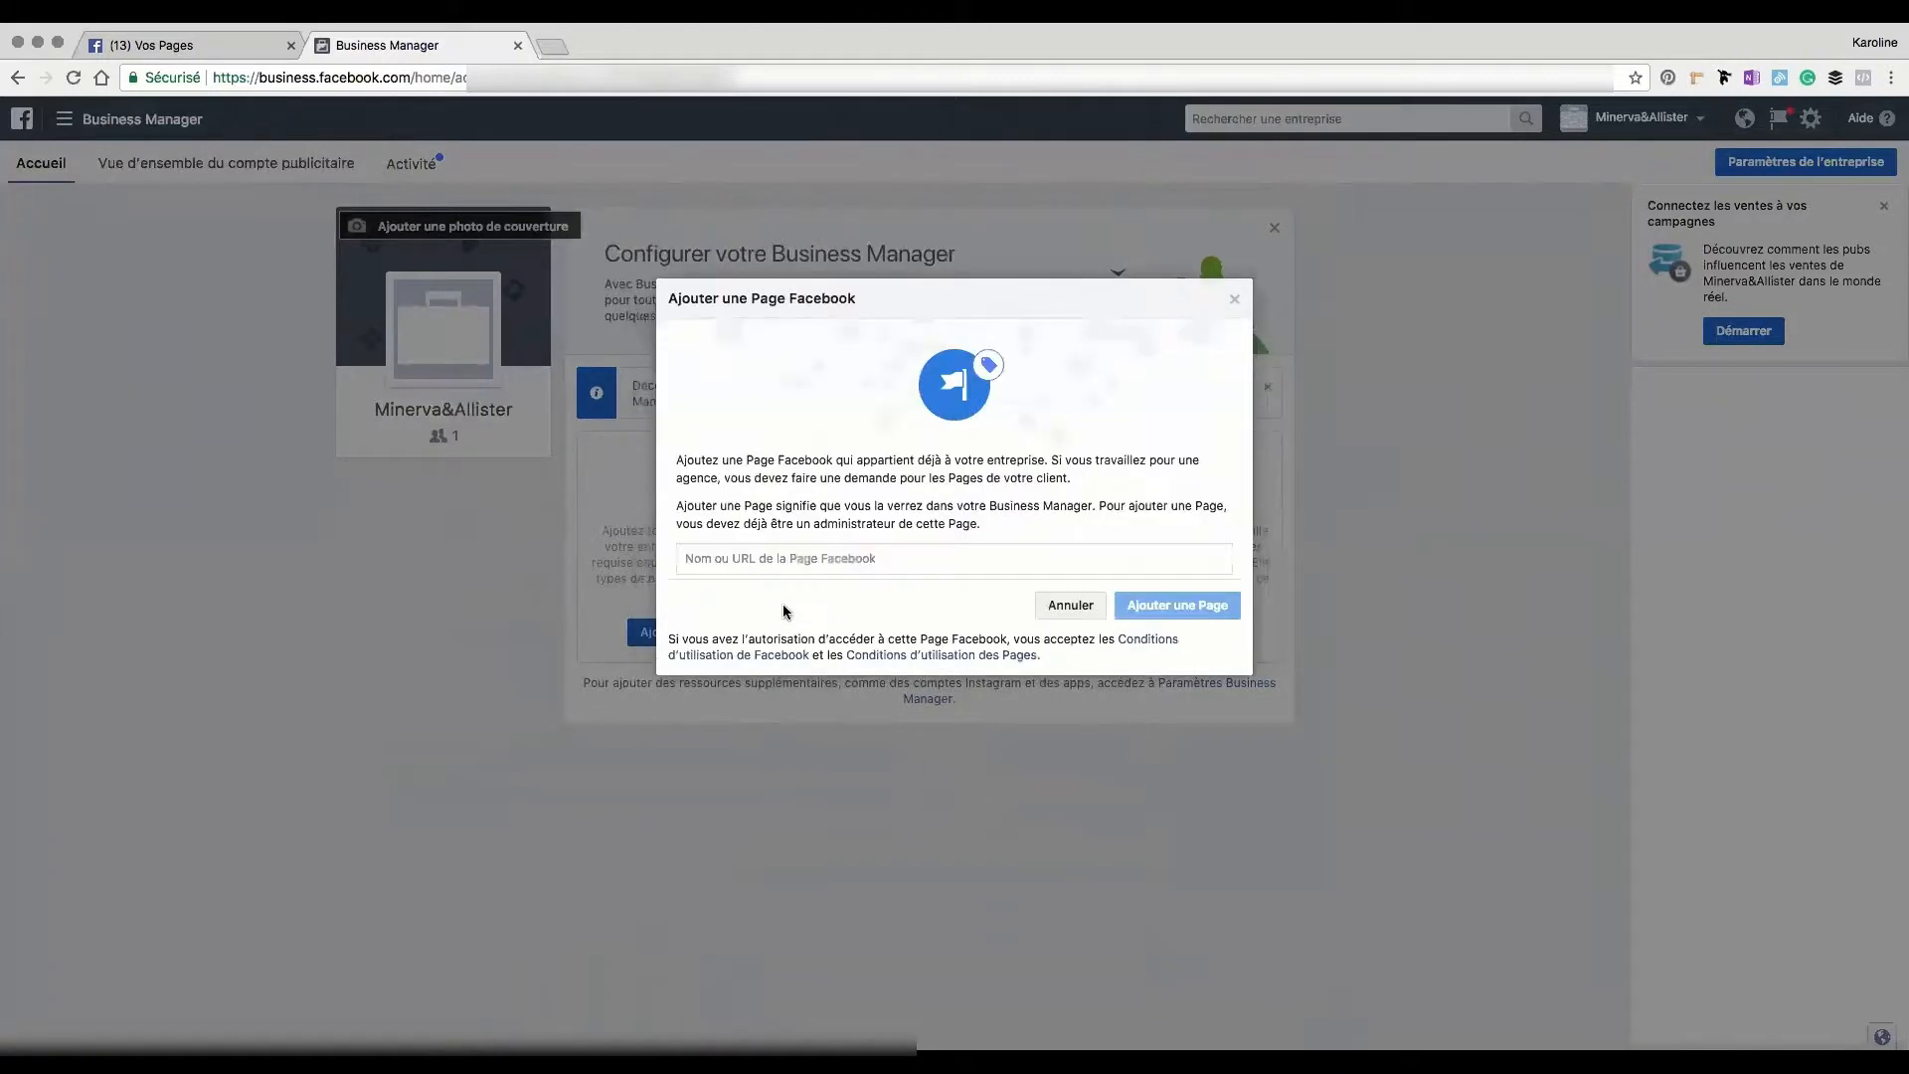
pyautogui.click(774, 560)
pyautogui.write('M')
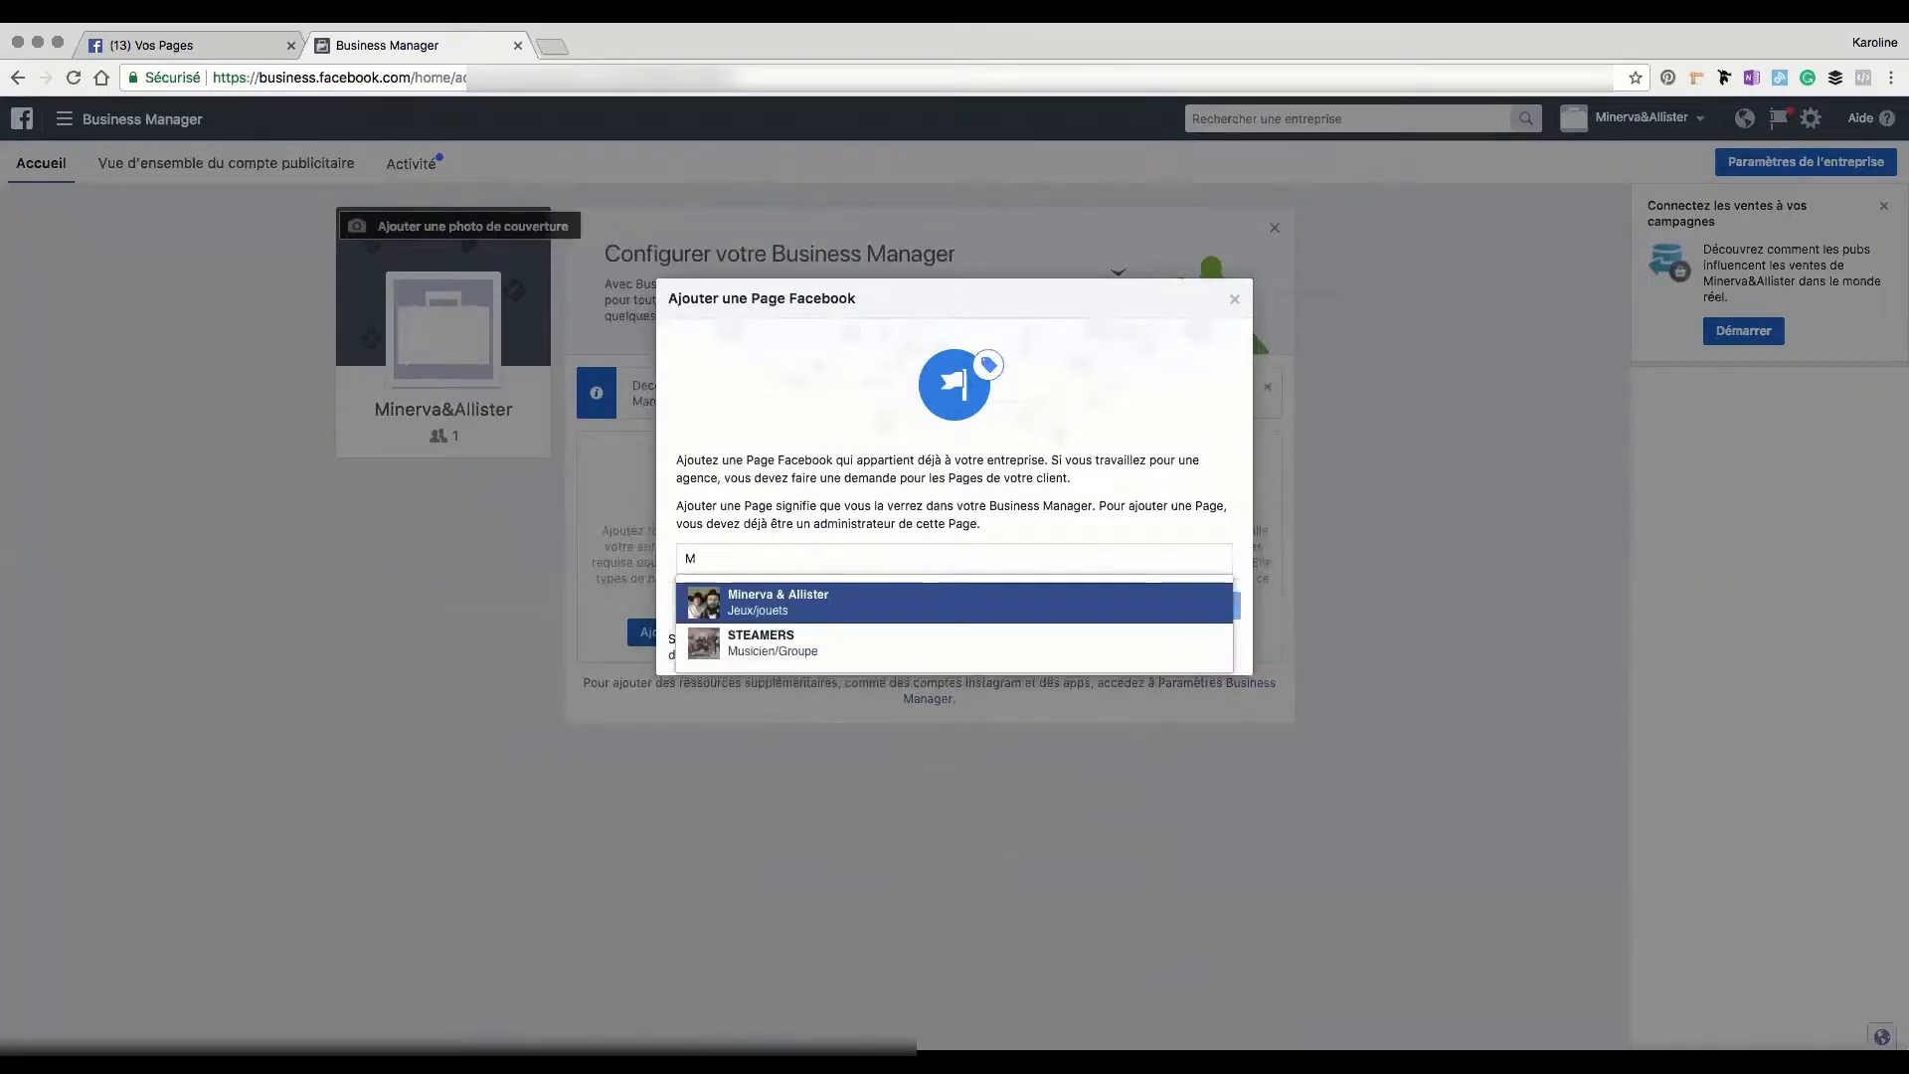
pyautogui.click(764, 598)
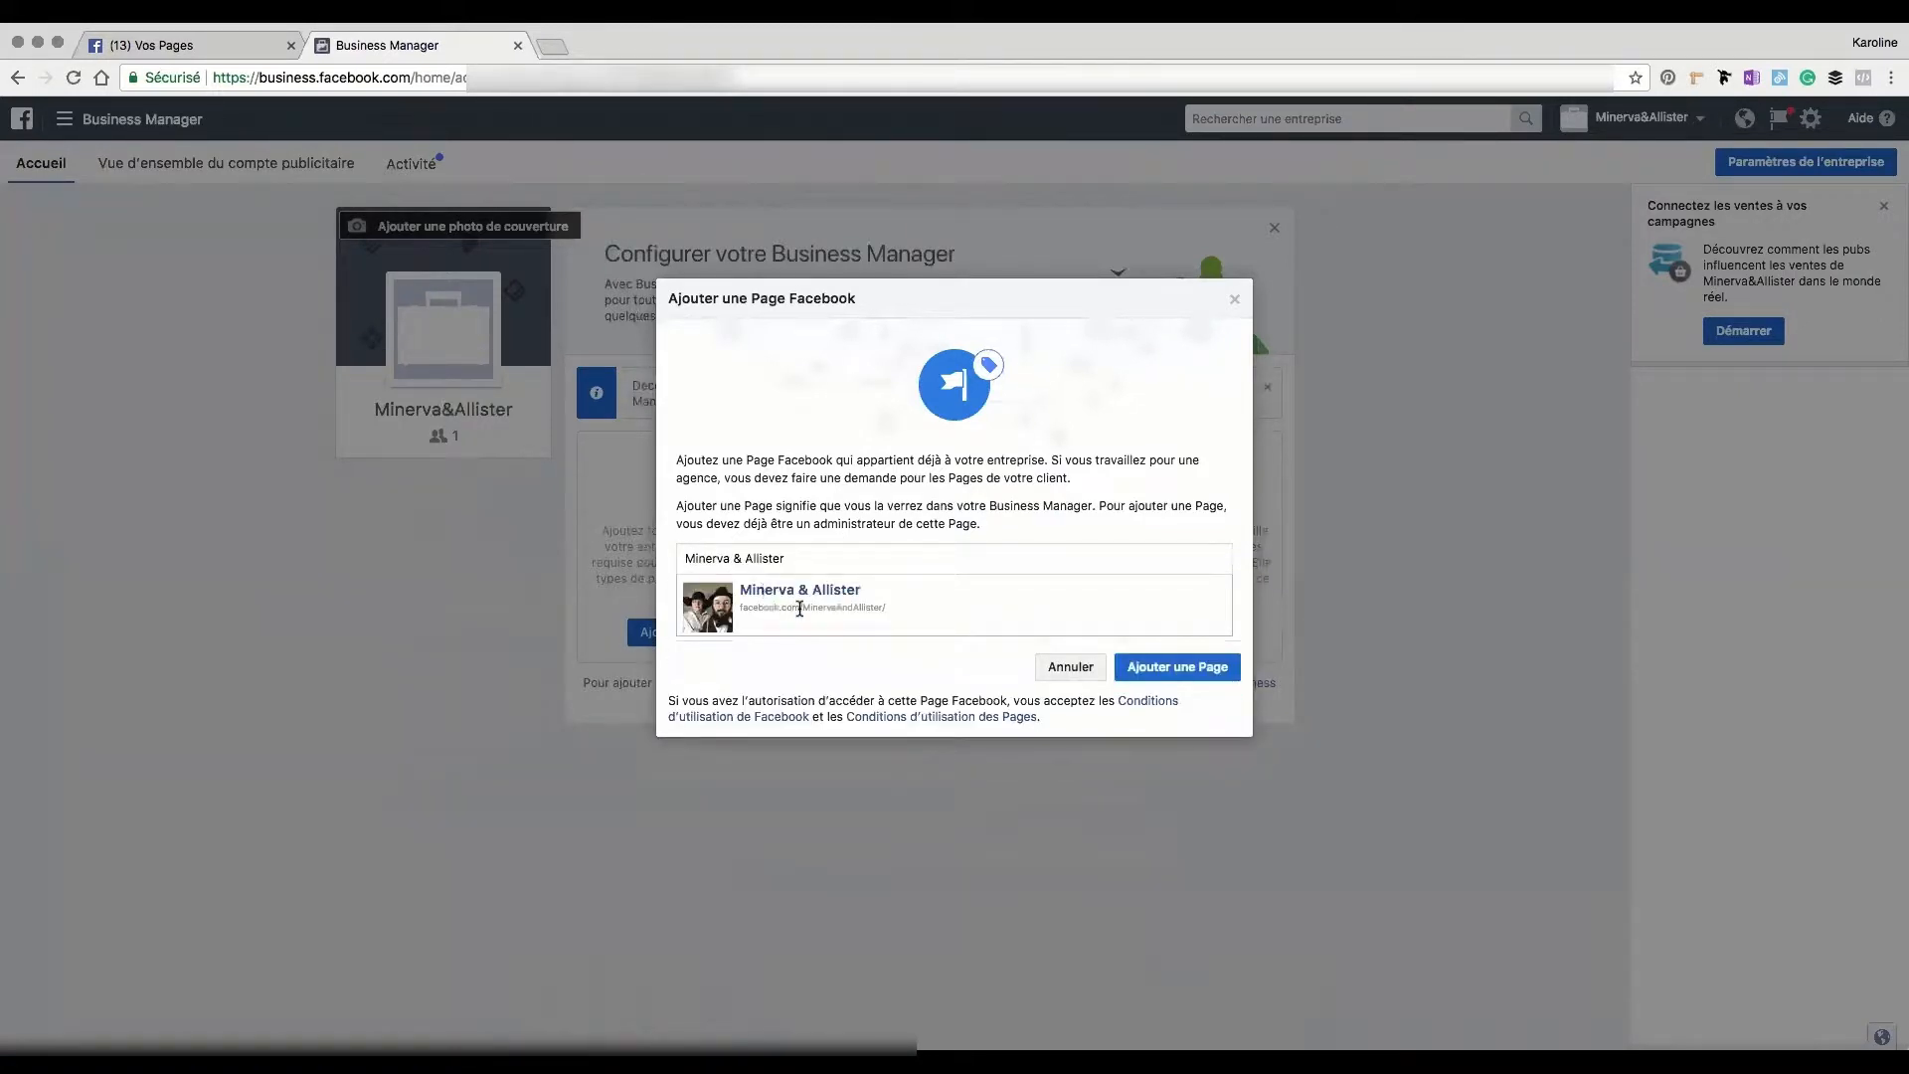
pyautogui.click(1176, 682)
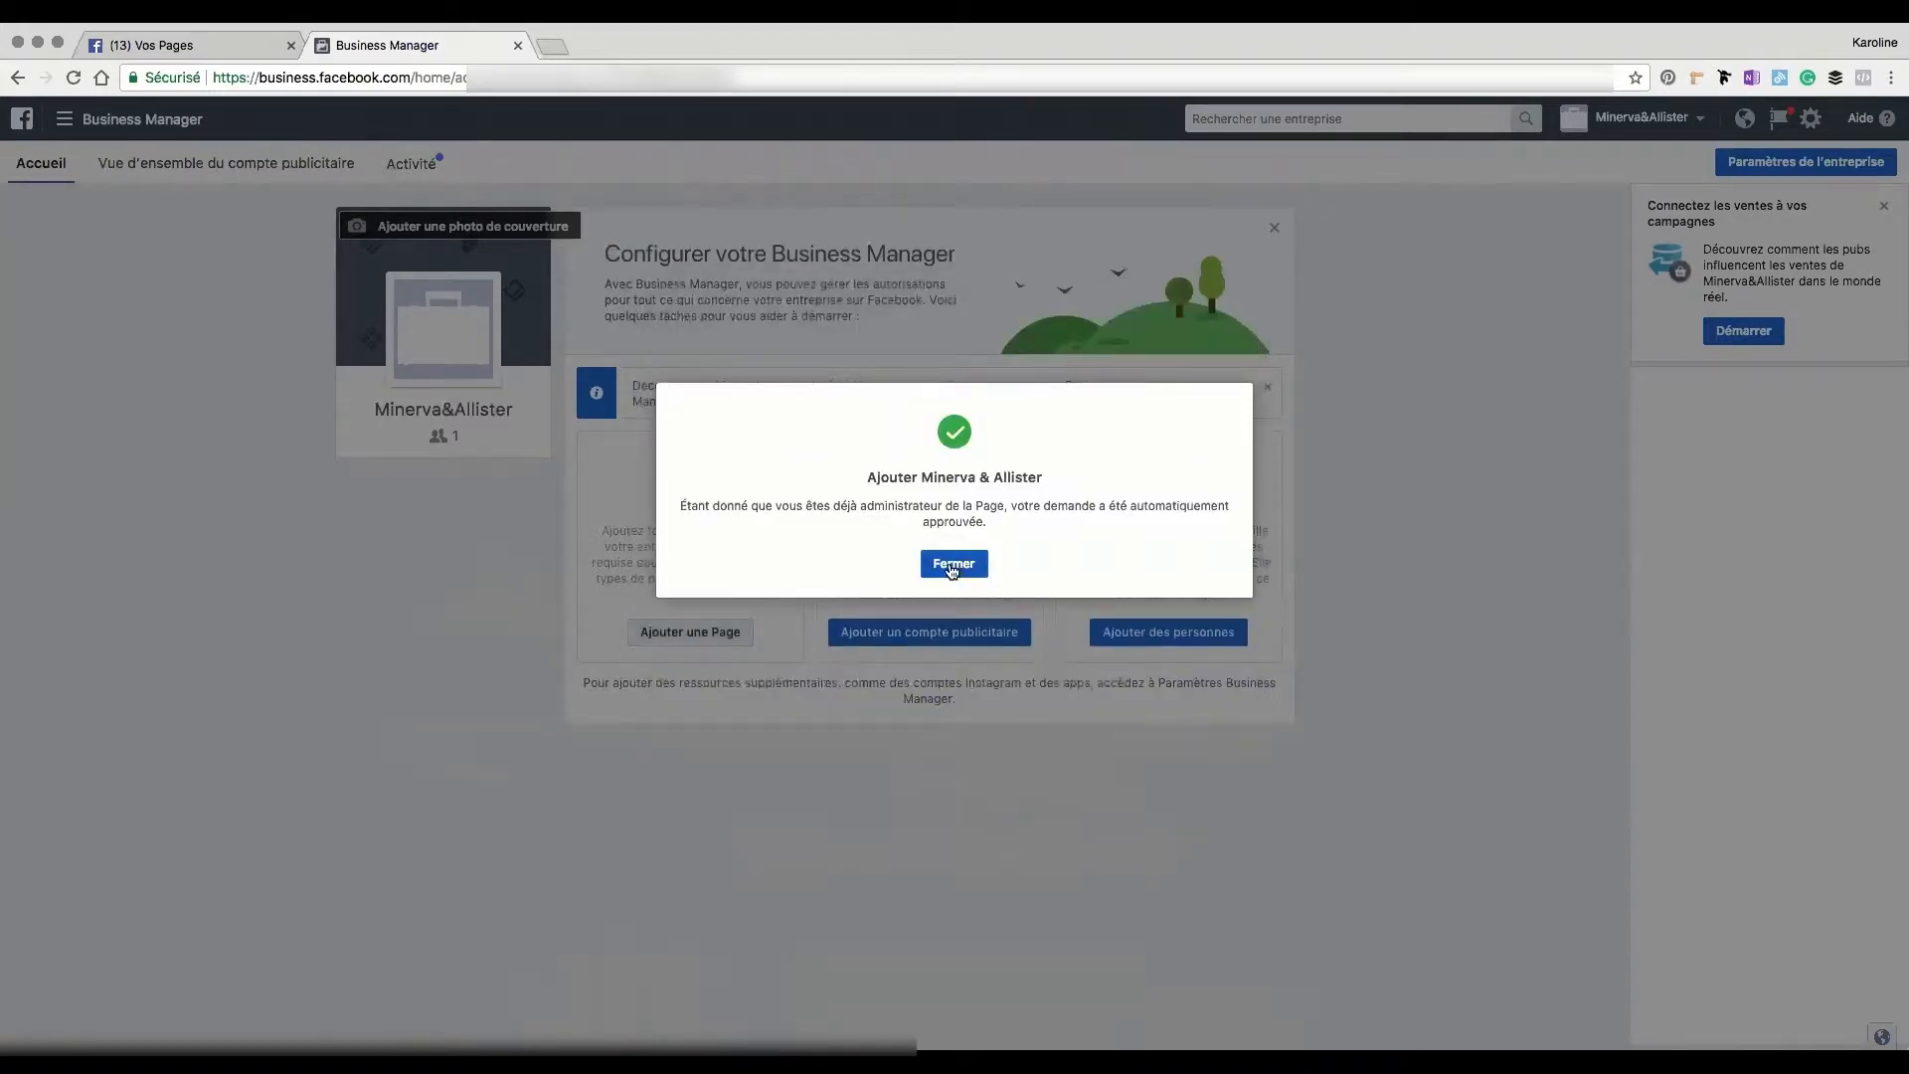
pyautogui.click(950, 563)
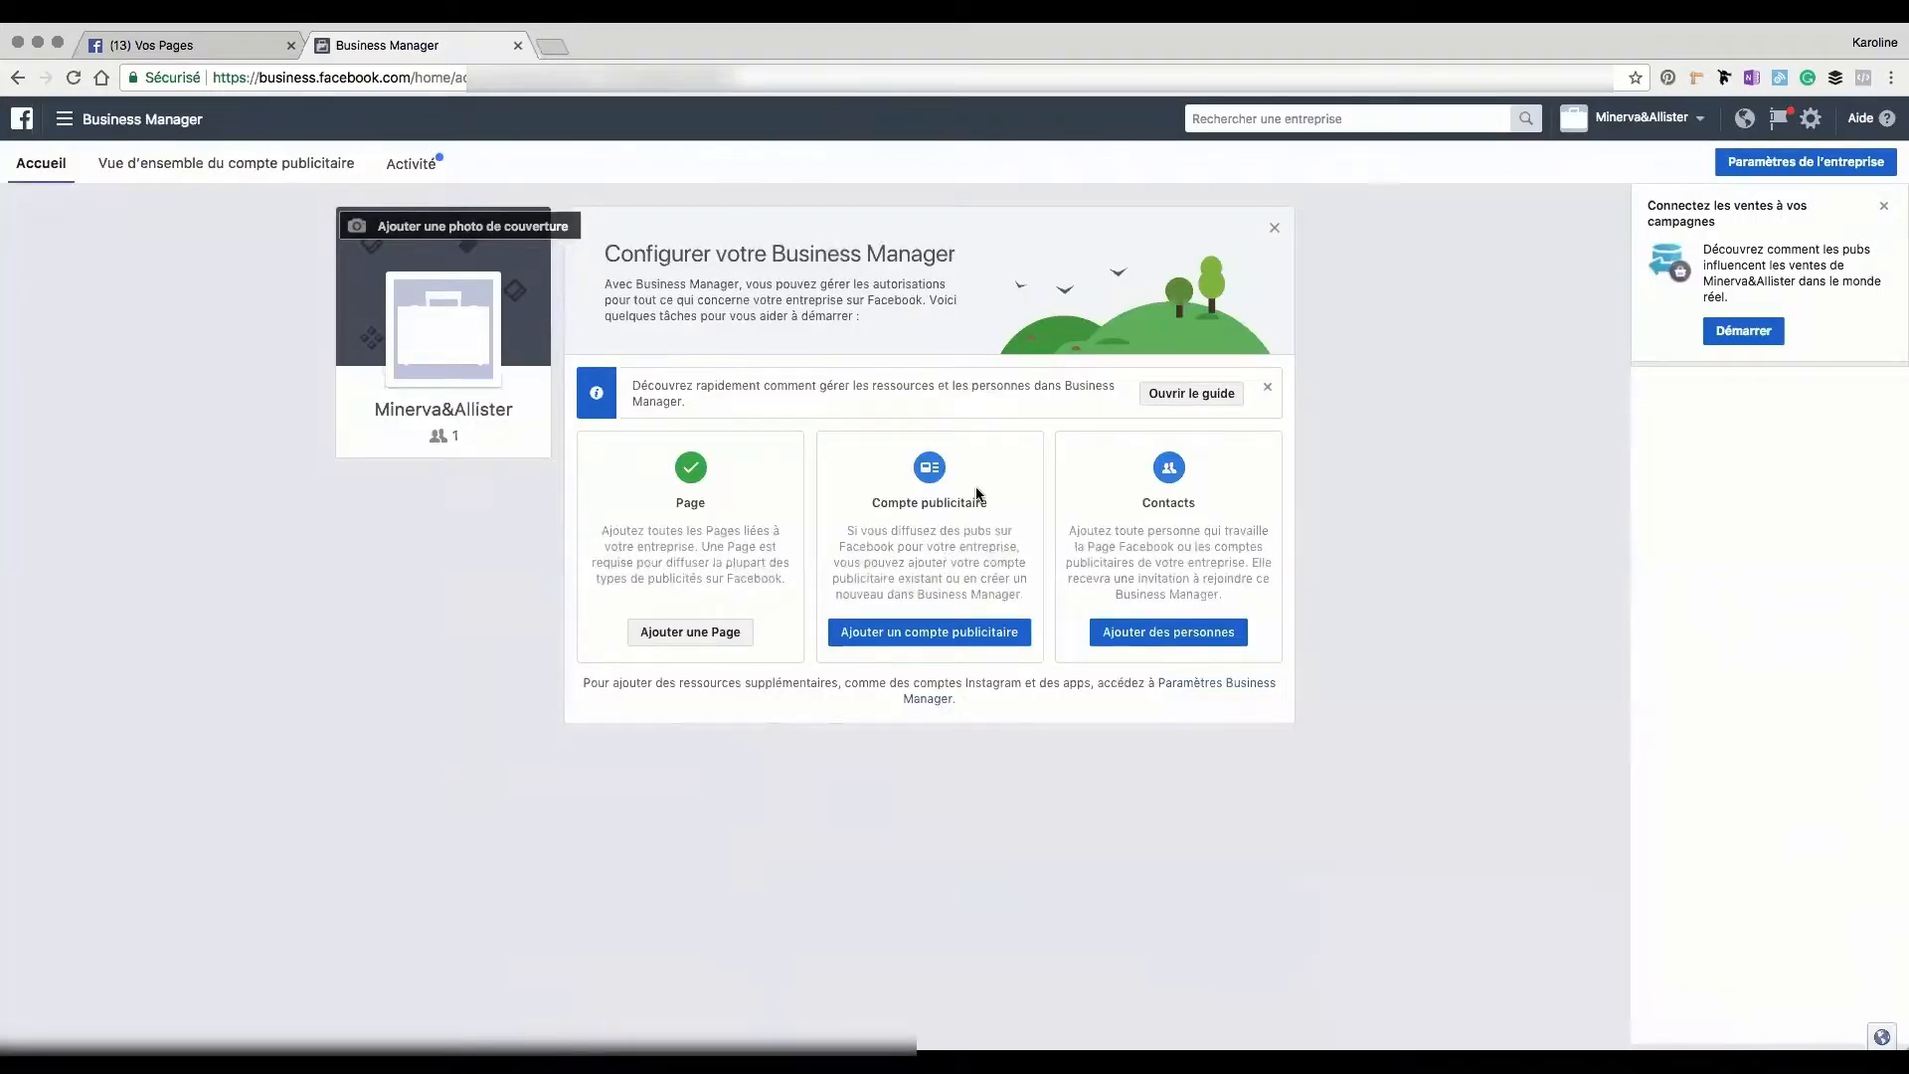
# Start creating a new ad account named "Minerva&Allister" with its ads on behalf of Minerva&Allister.
pyautogui.click(895, 633)
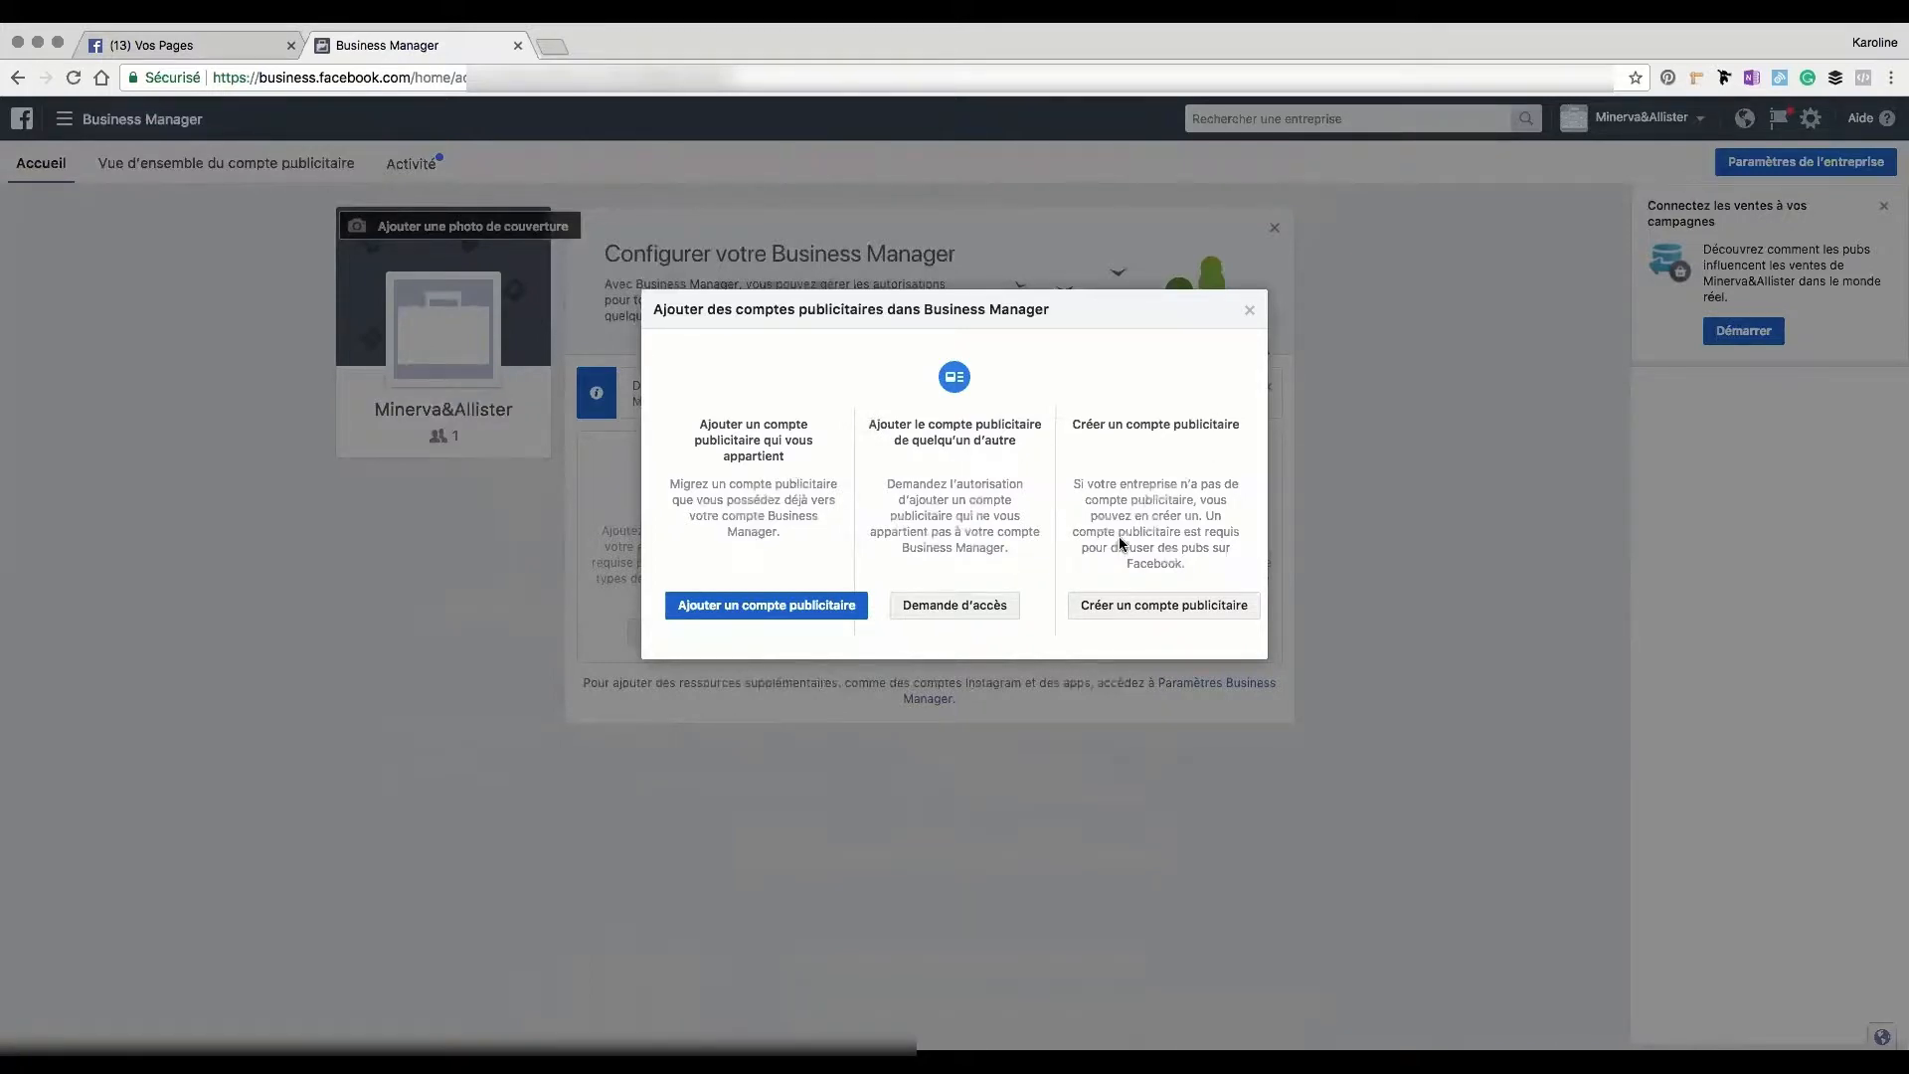
pyautogui.click(1160, 607)
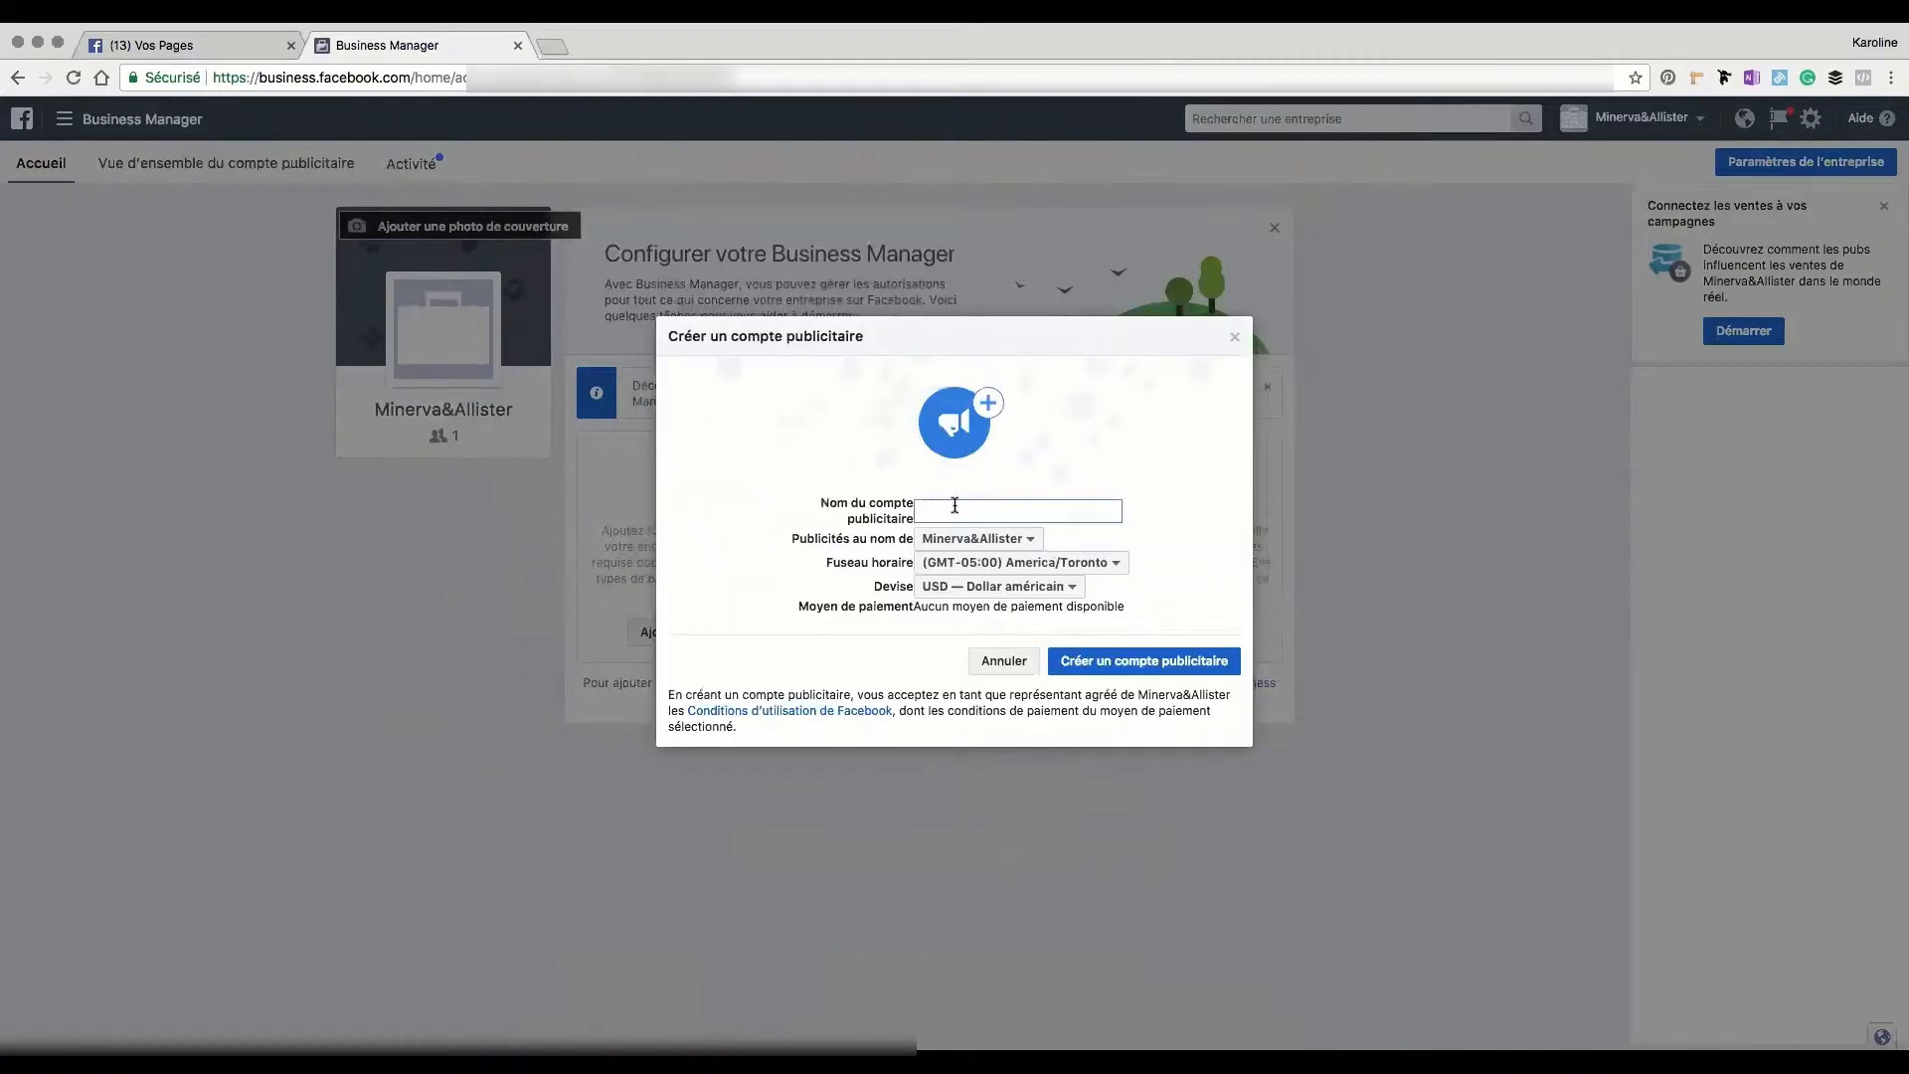
pyautogui.write('Minerva&Allister')
pyautogui.click(976, 539)
pyautogui.click(1157, 520)
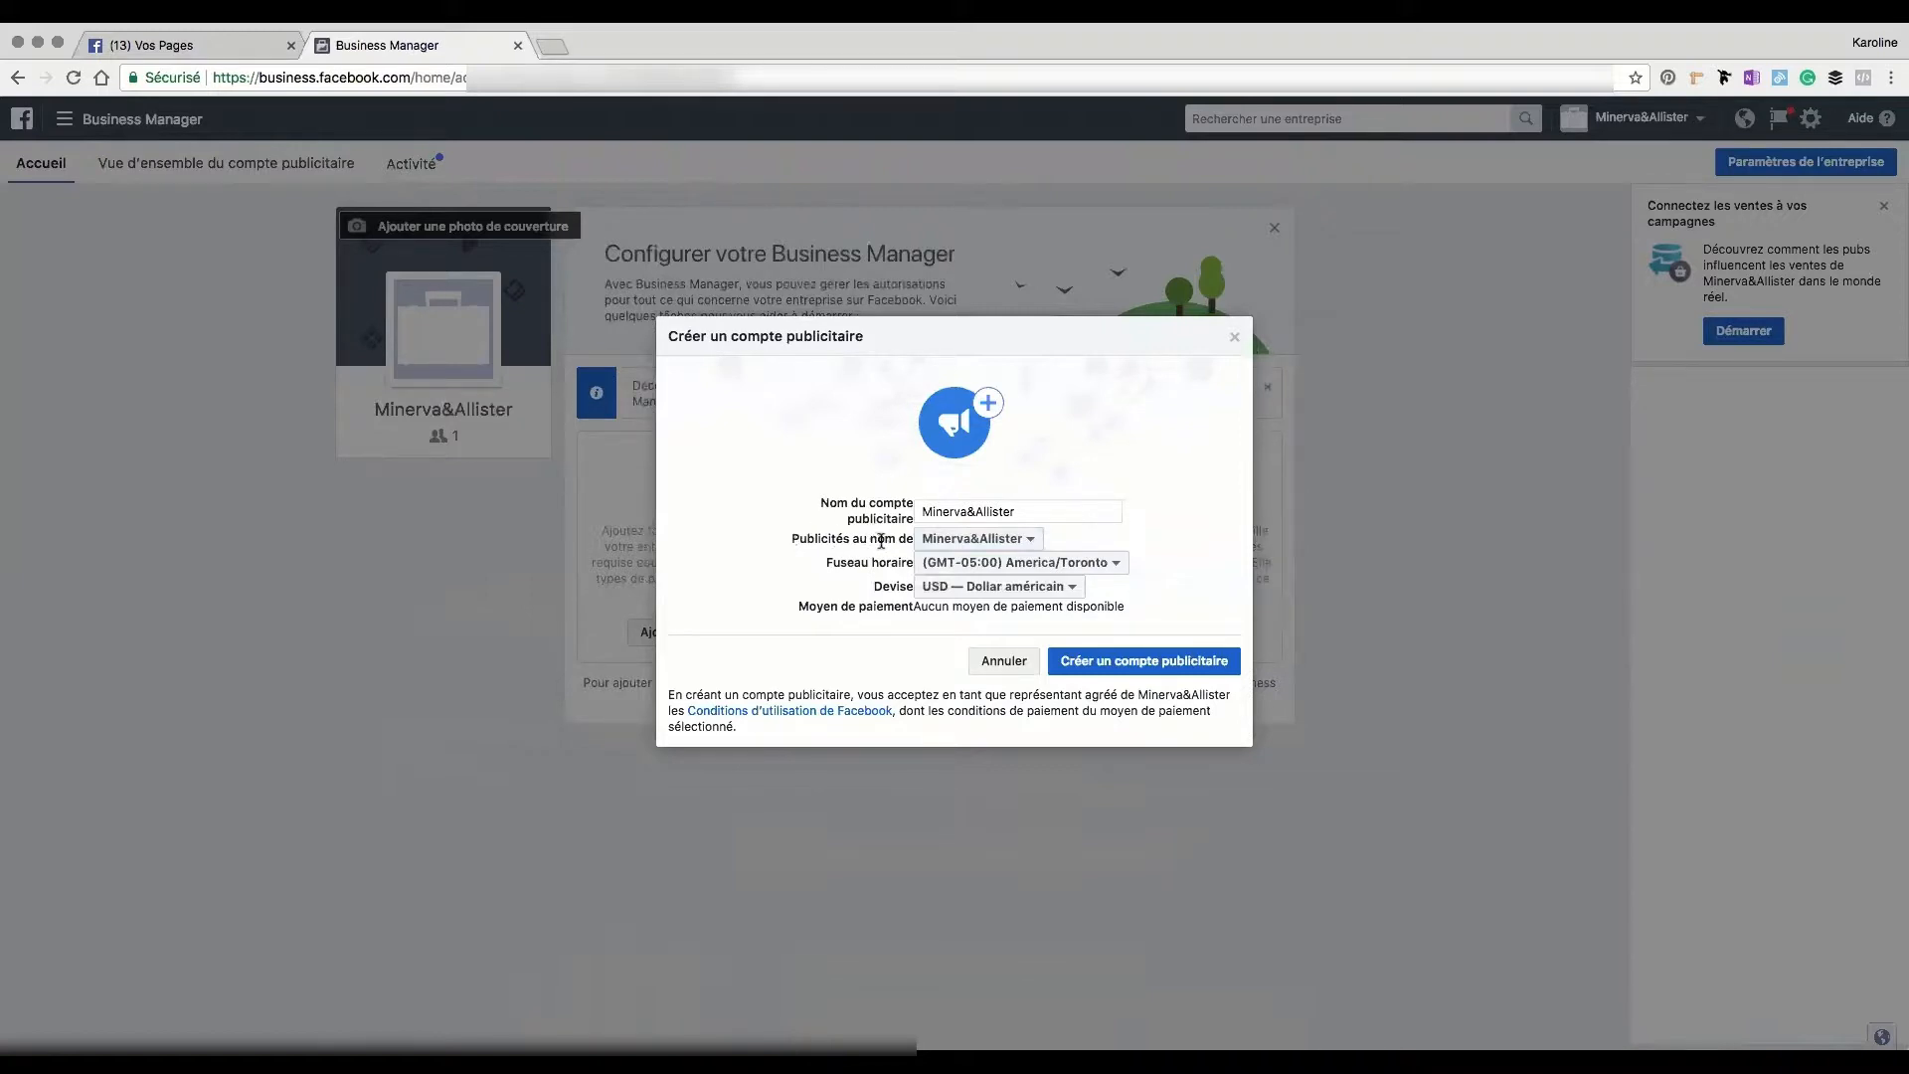
# Check the time zone options and set the ad account's currency to CAD — Dollar canadien.
pyautogui.click(1100, 565)
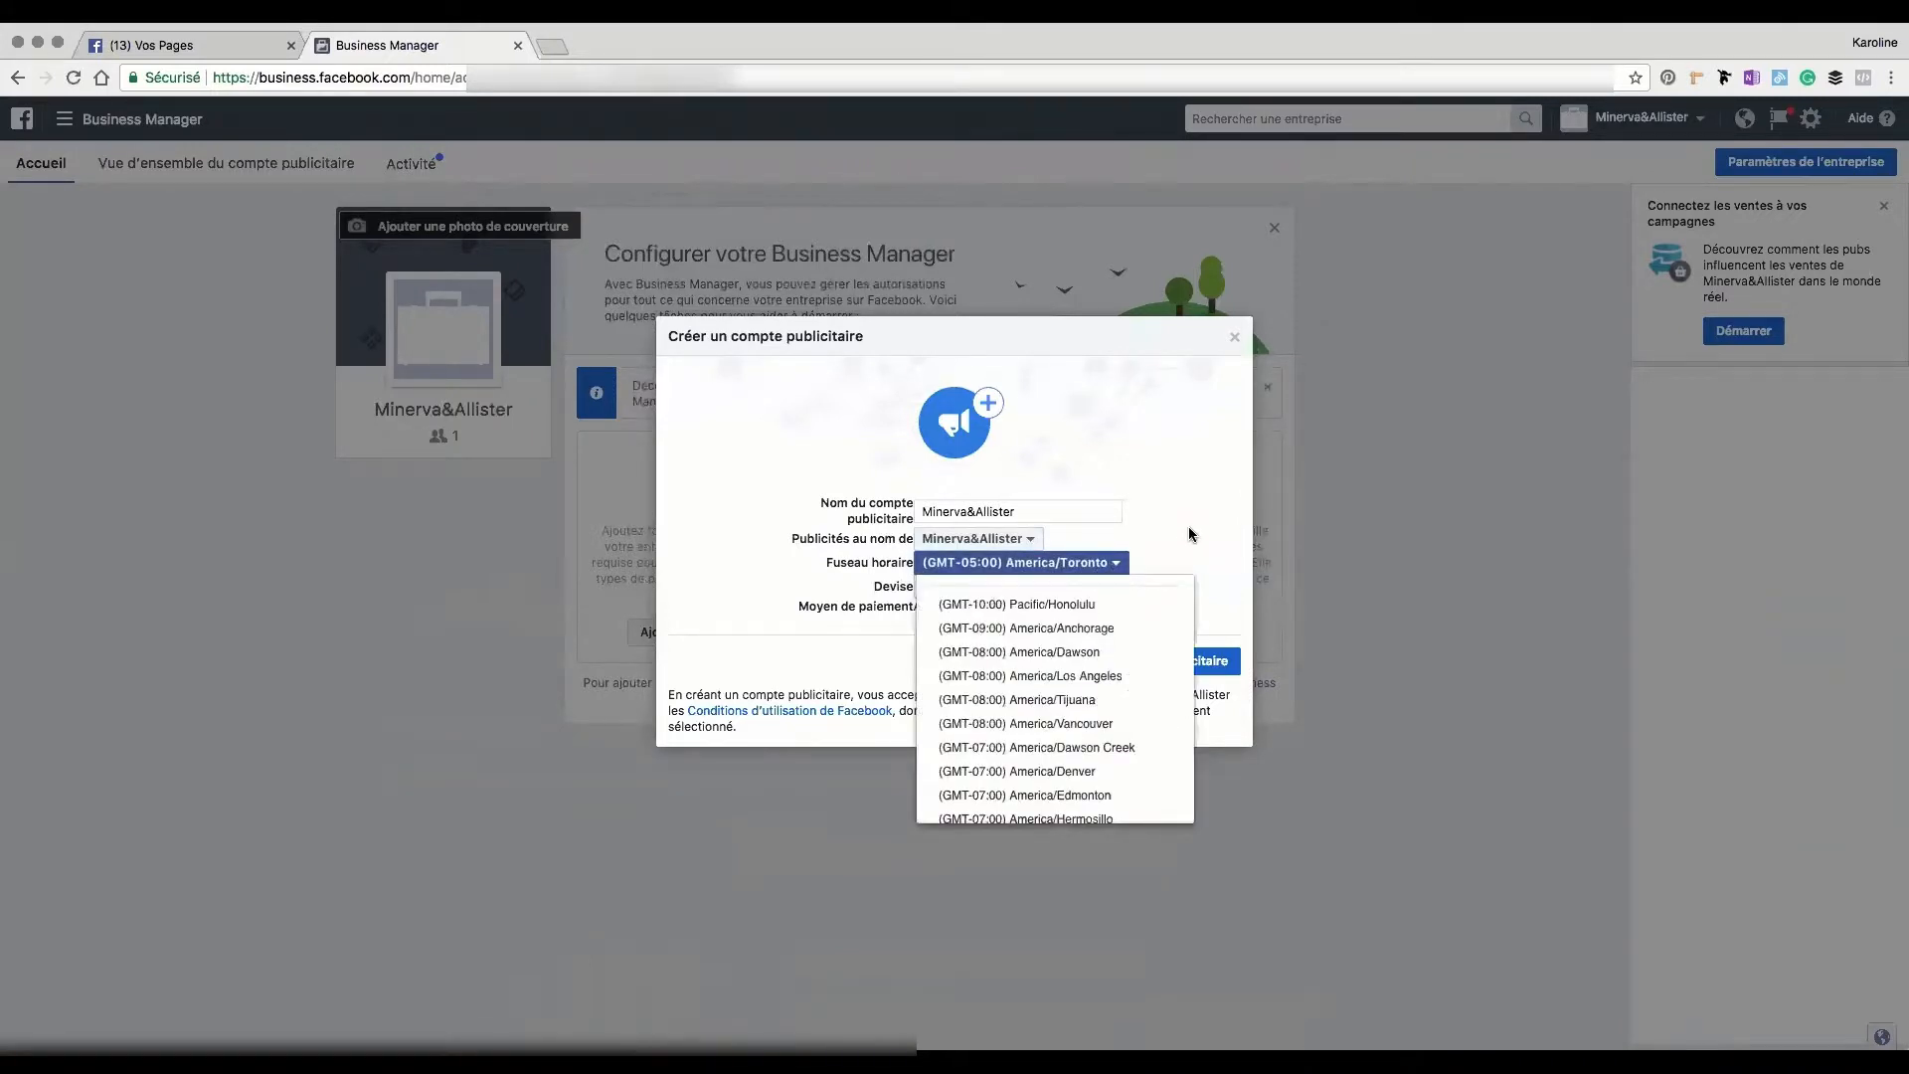
pyautogui.click(1189, 528)
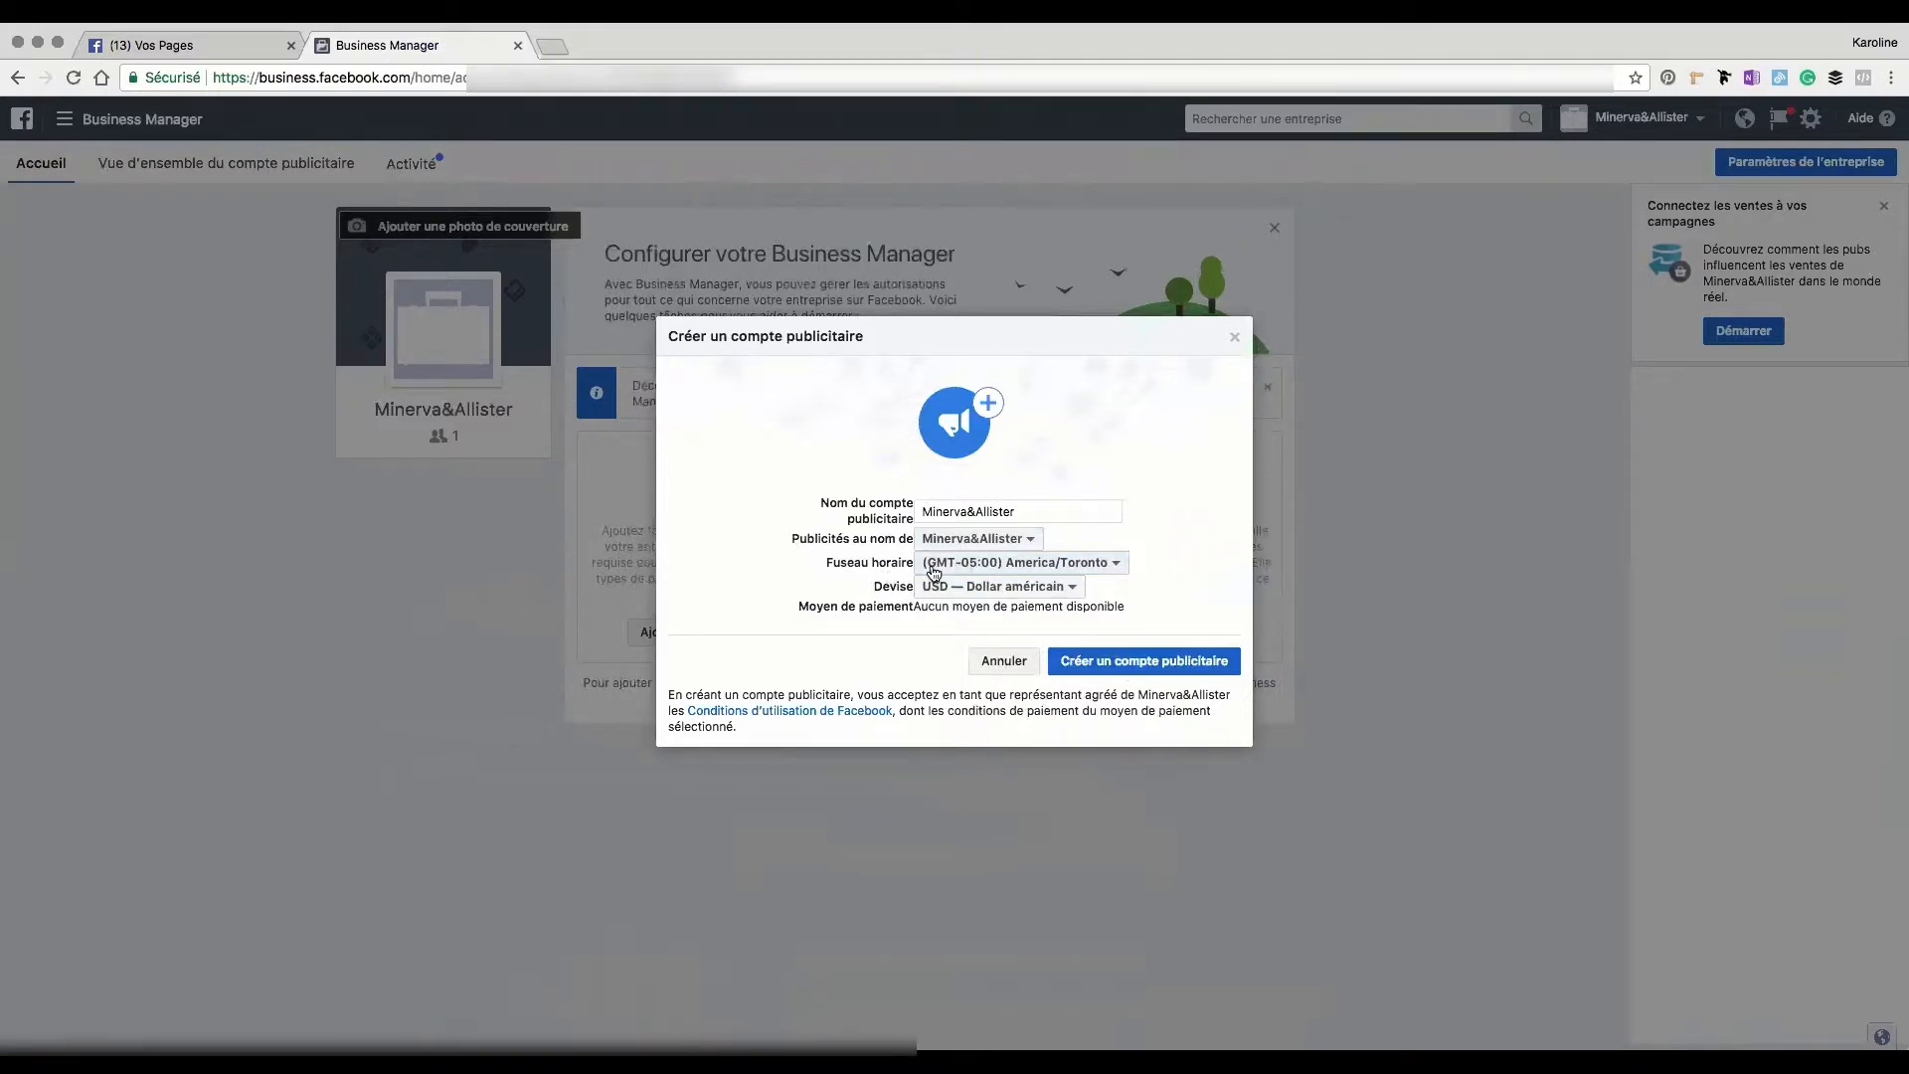
pyautogui.click(1046, 587)
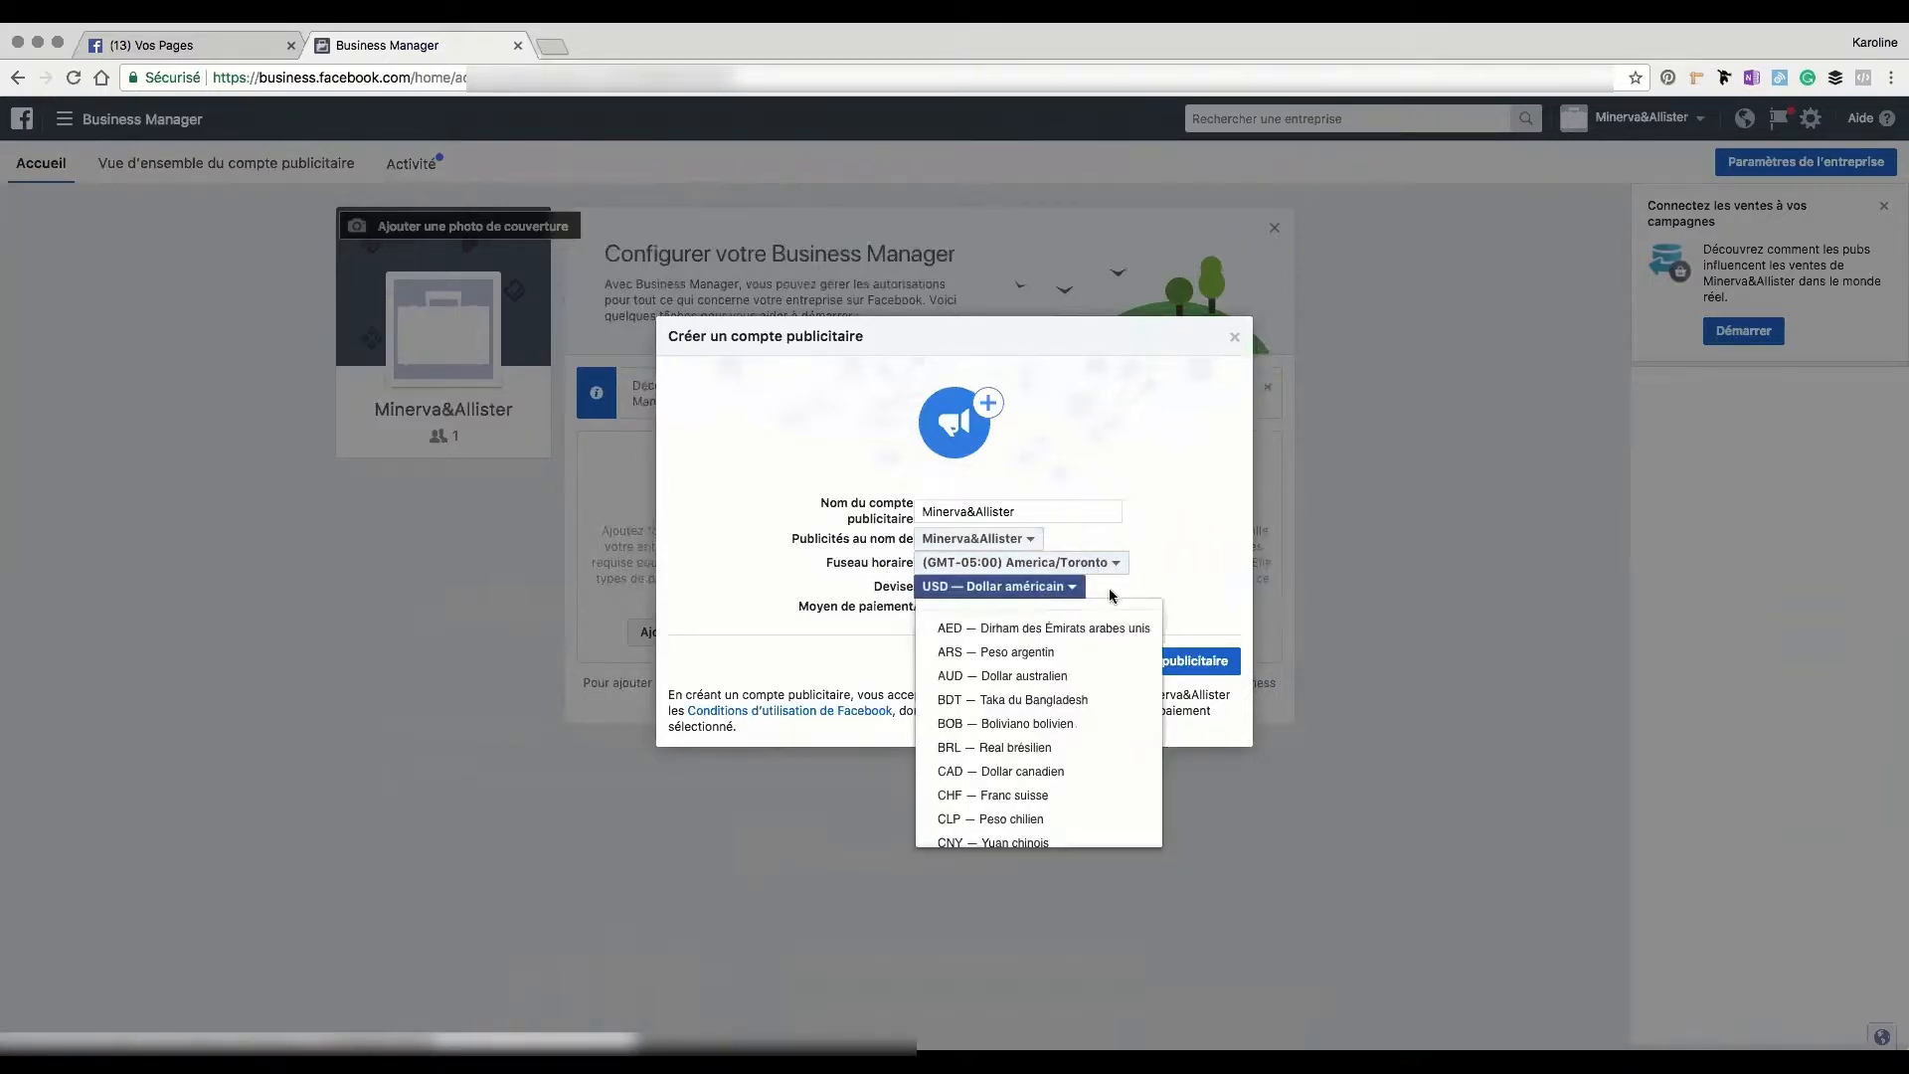
pyautogui.click(1051, 782)
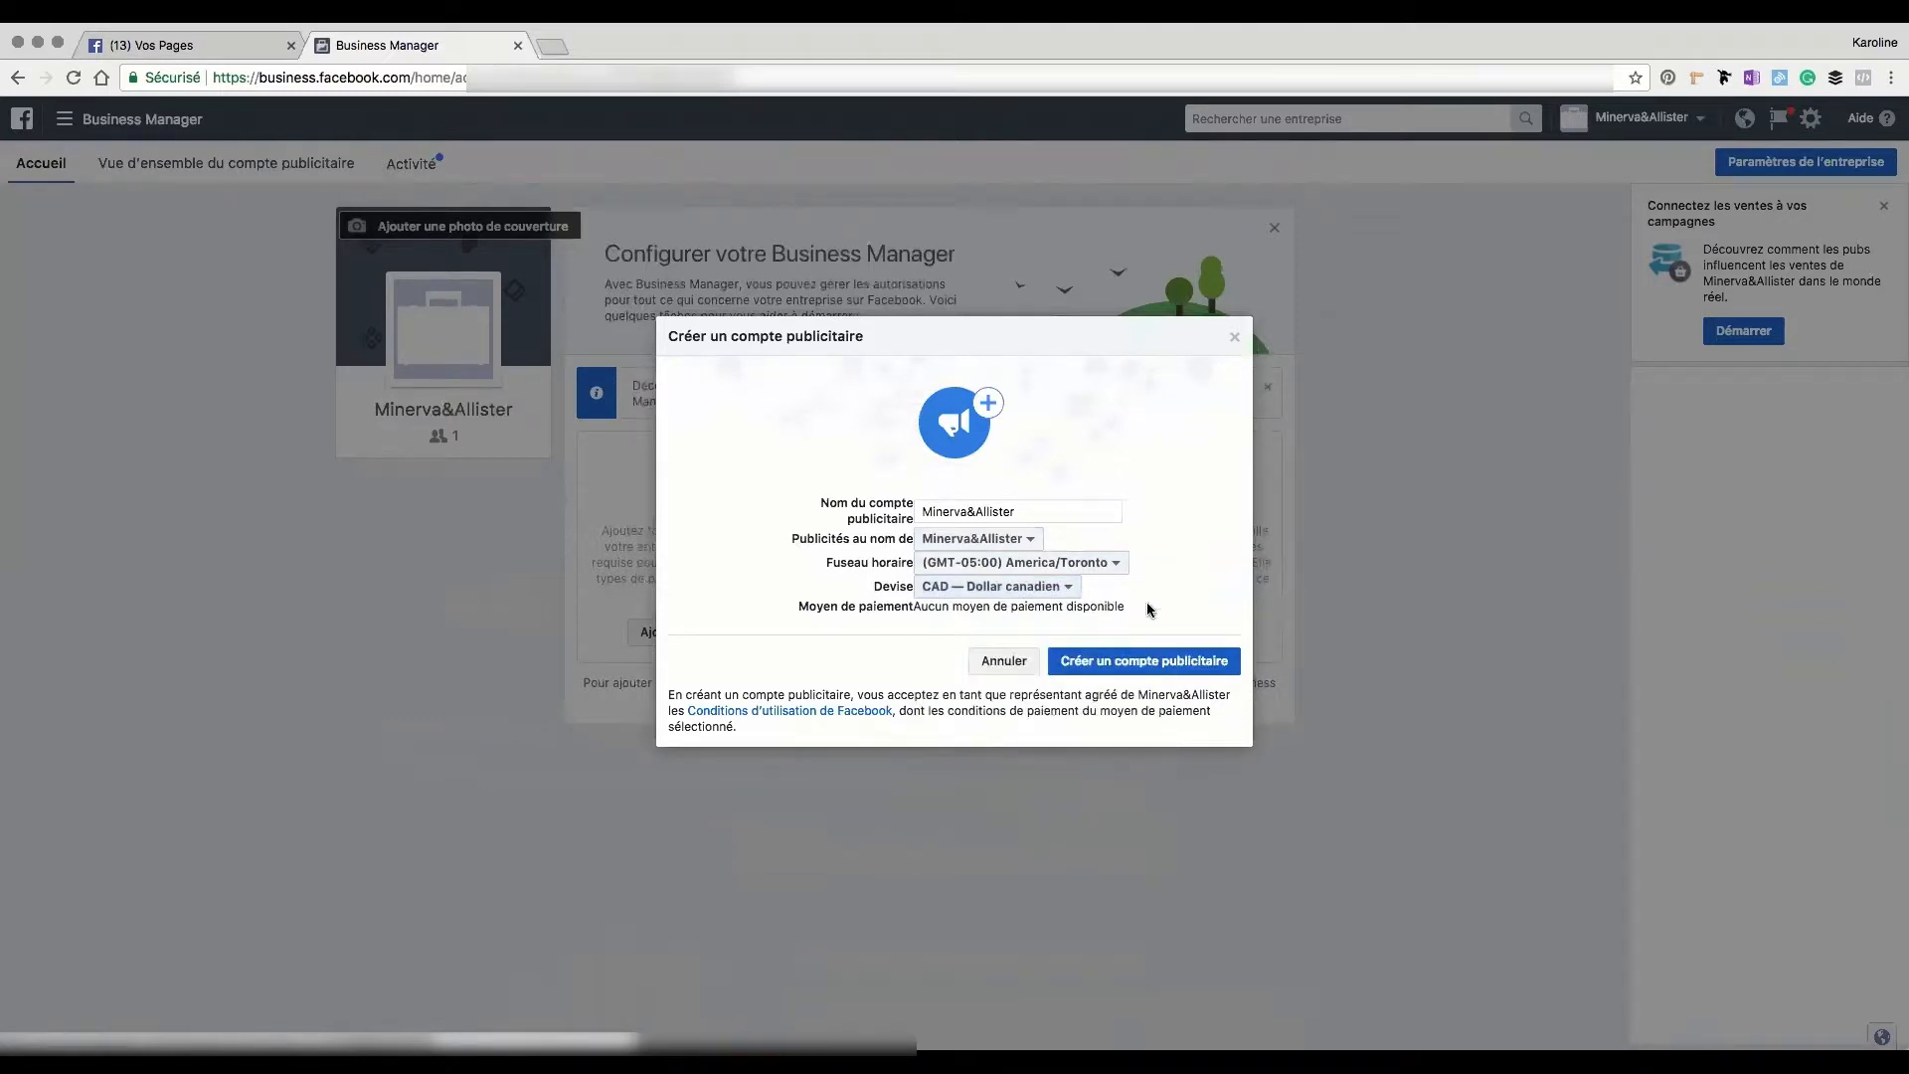
# Create the configured ad account and skip assigning people to it.
pyautogui.click(1104, 665)
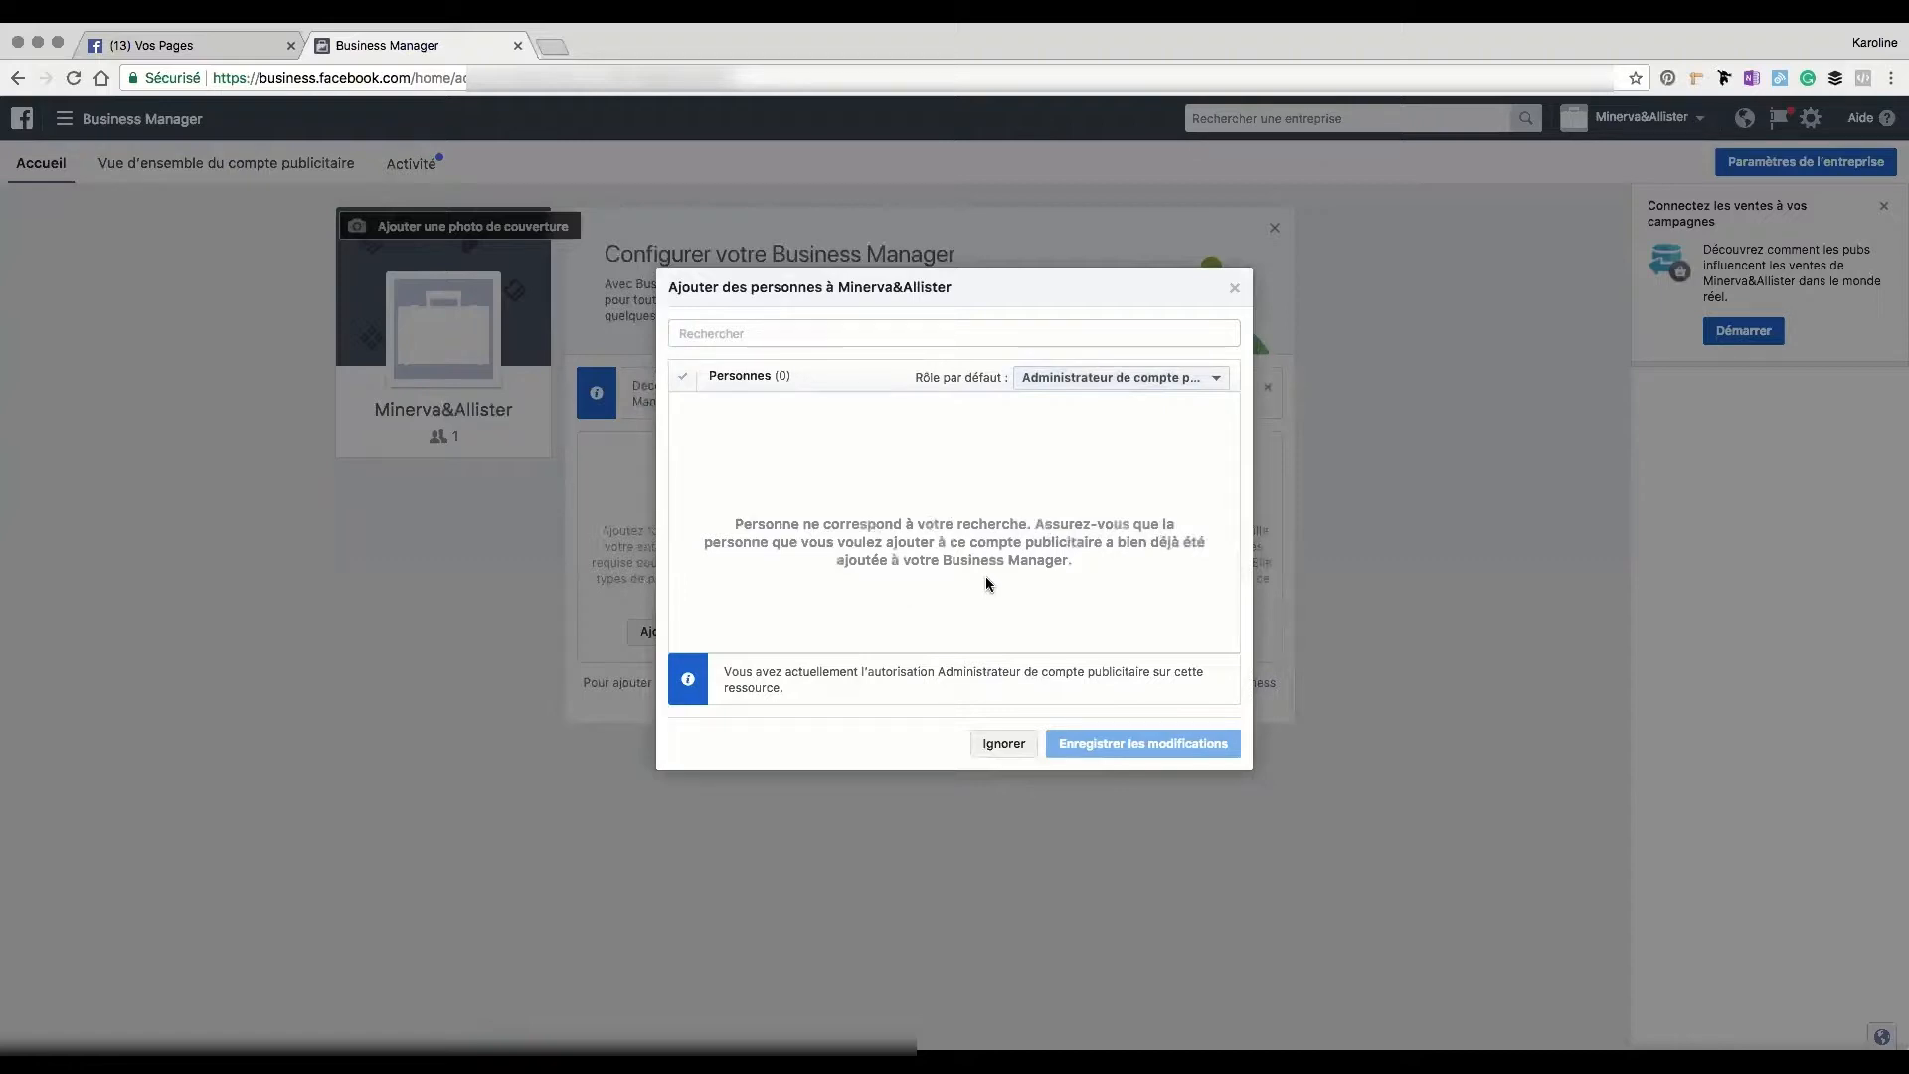
pyautogui.click(1008, 744)
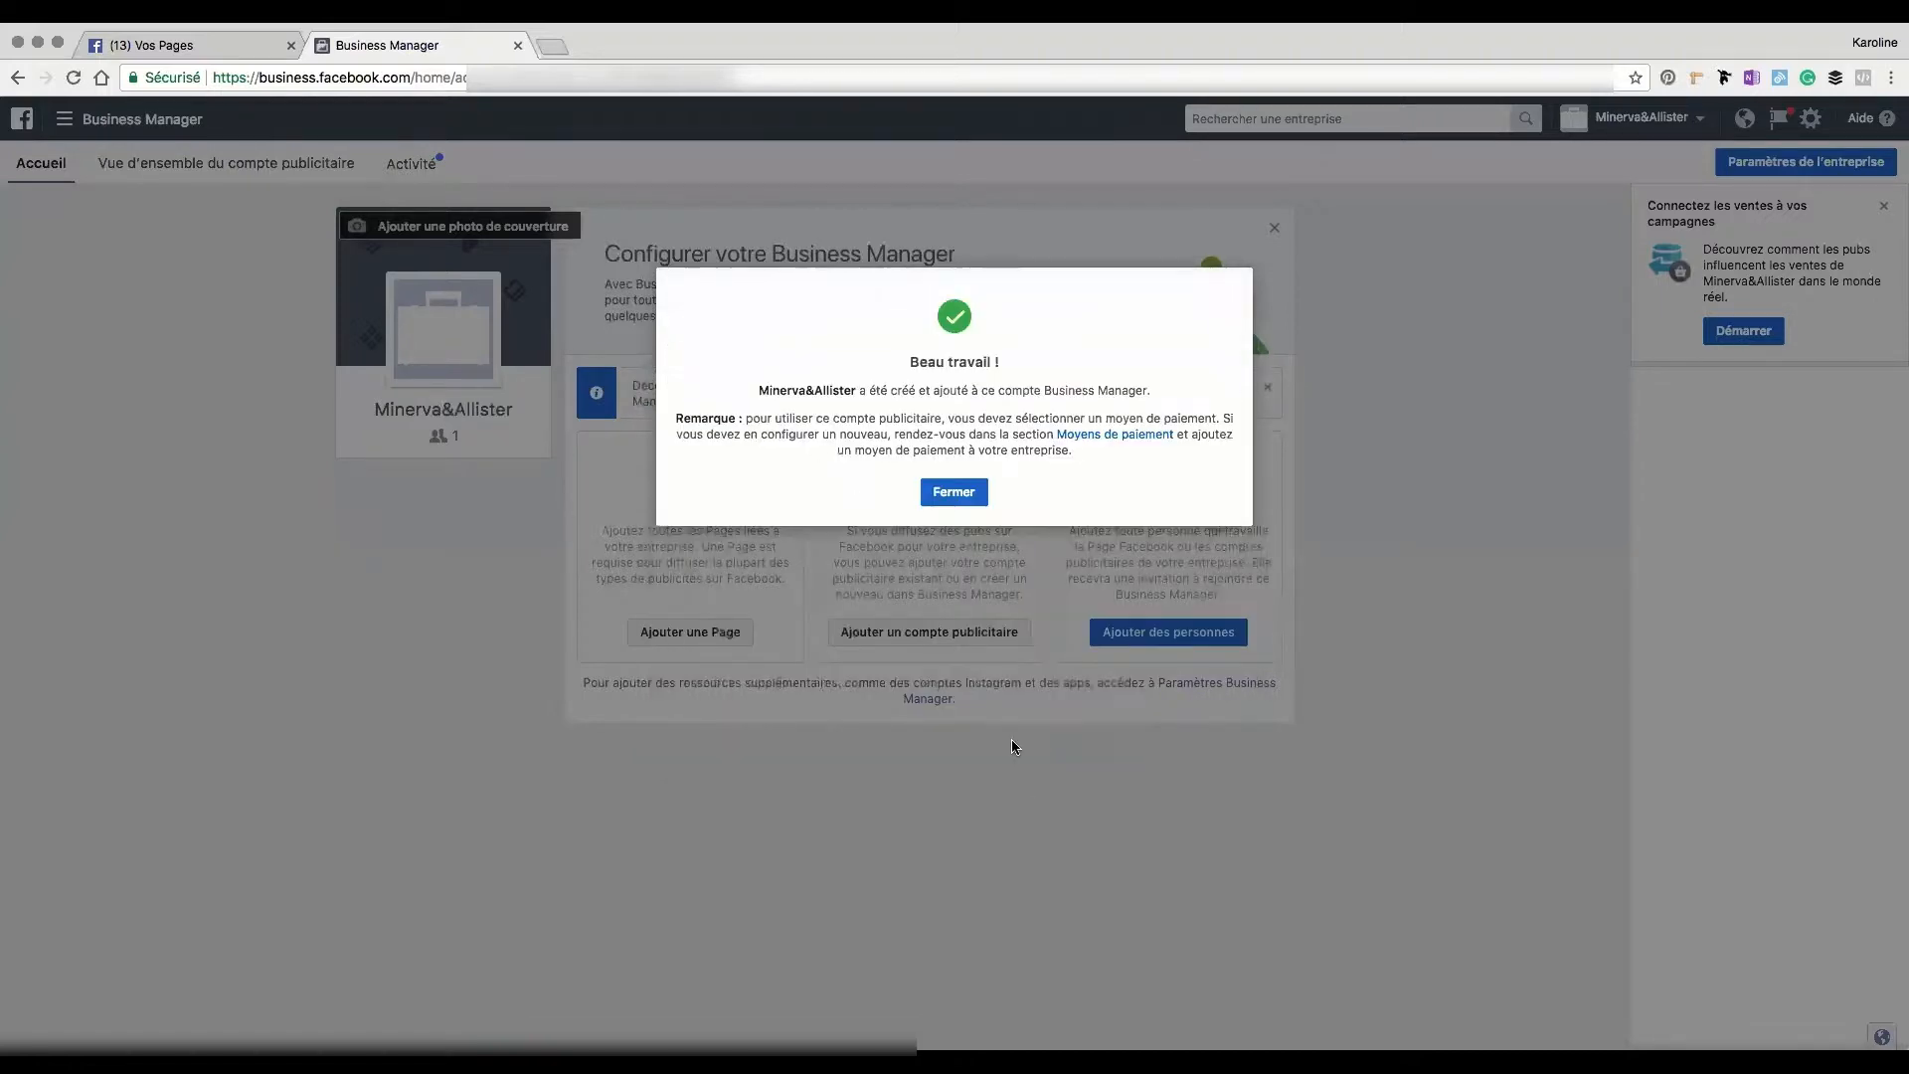
pyautogui.click(954, 491)
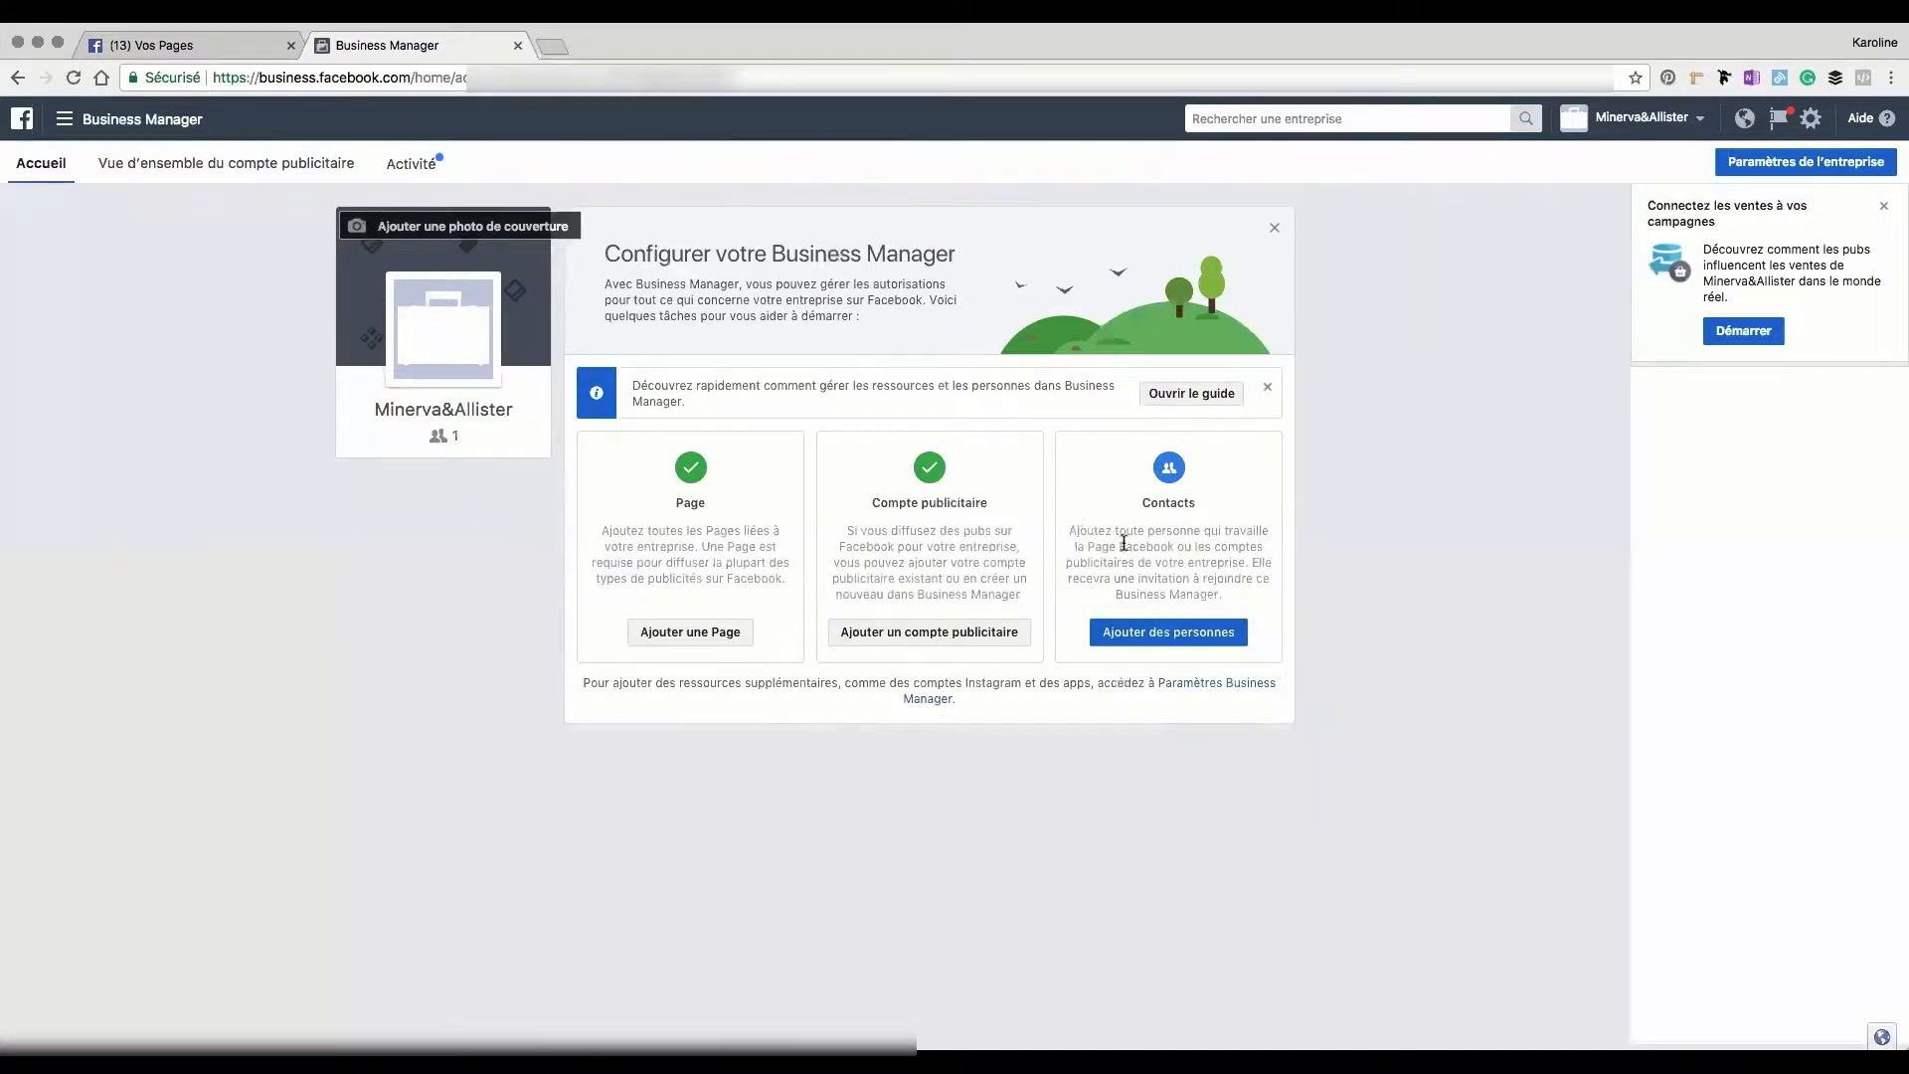
# Add a person to the business by entering their e-mail address and giving them the Administrateur role.
pyautogui.click(1156, 640)
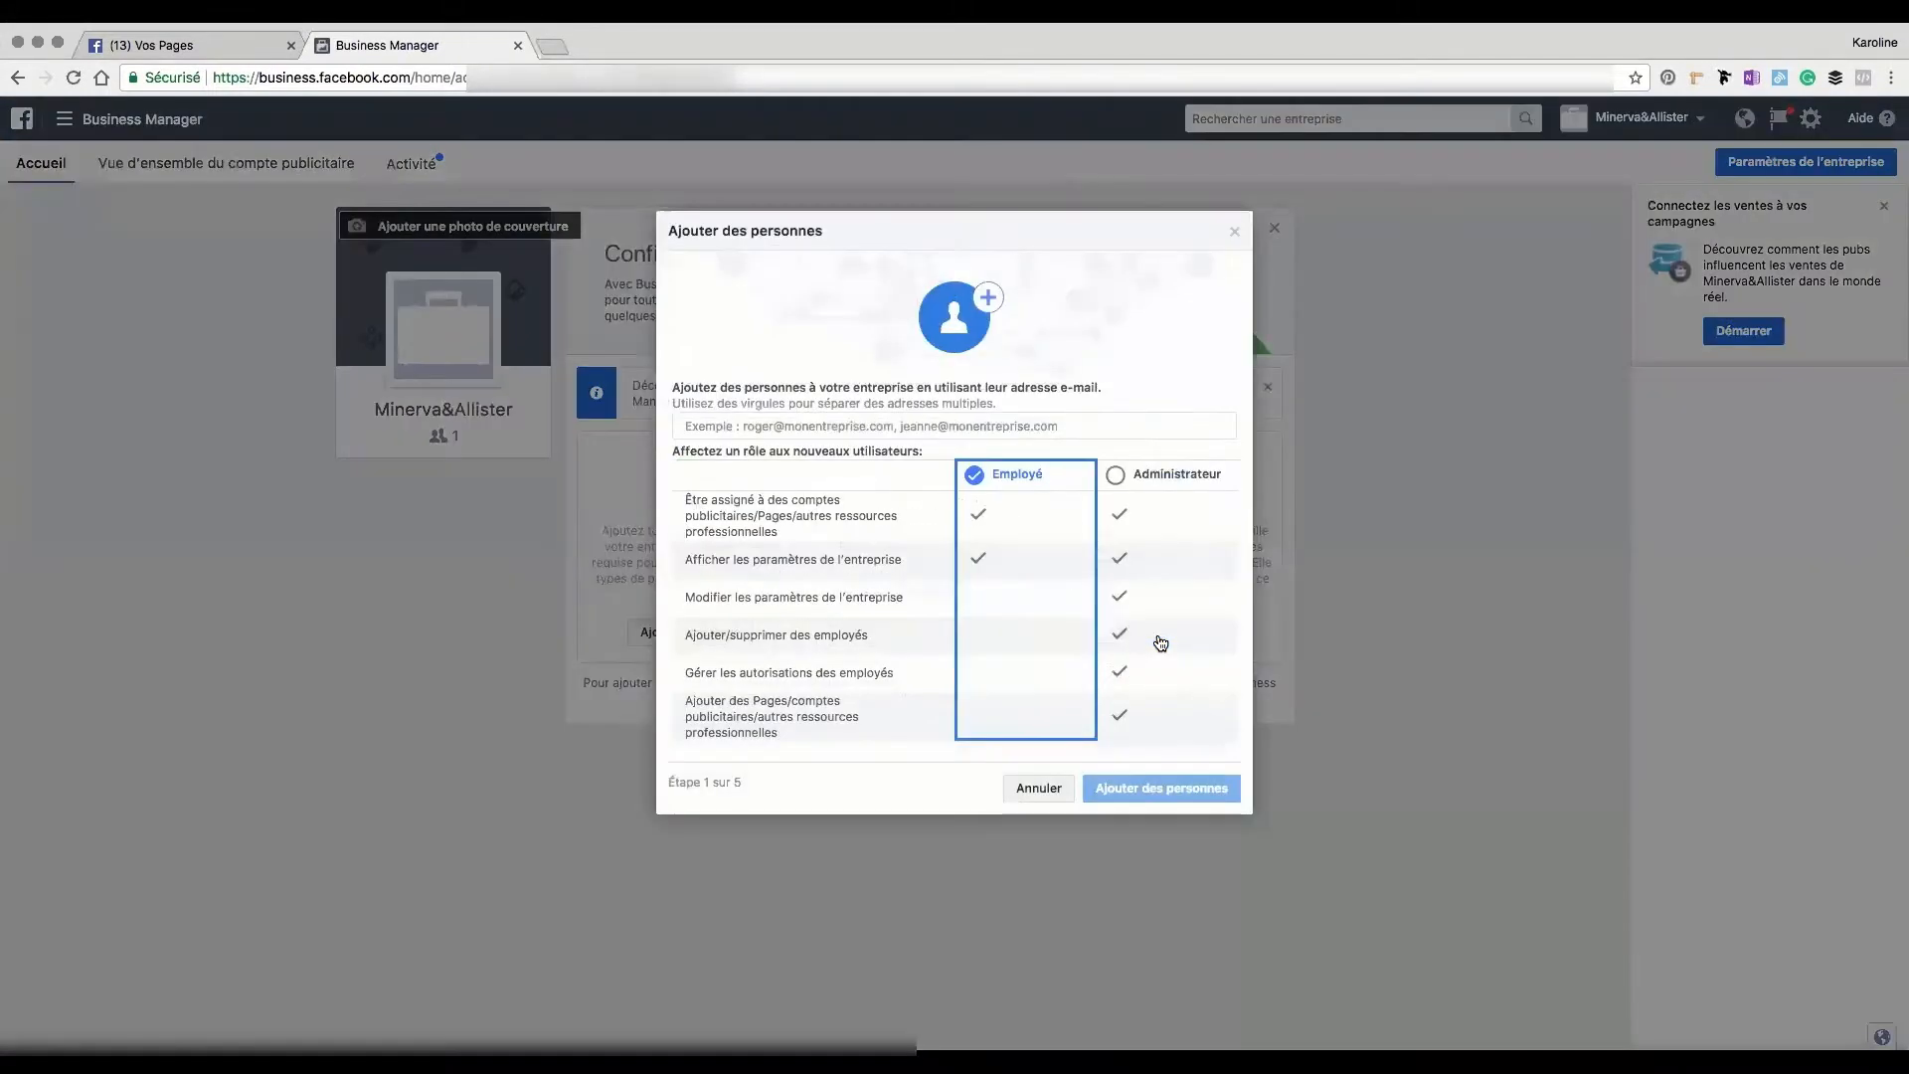
pyautogui.click(718, 422)
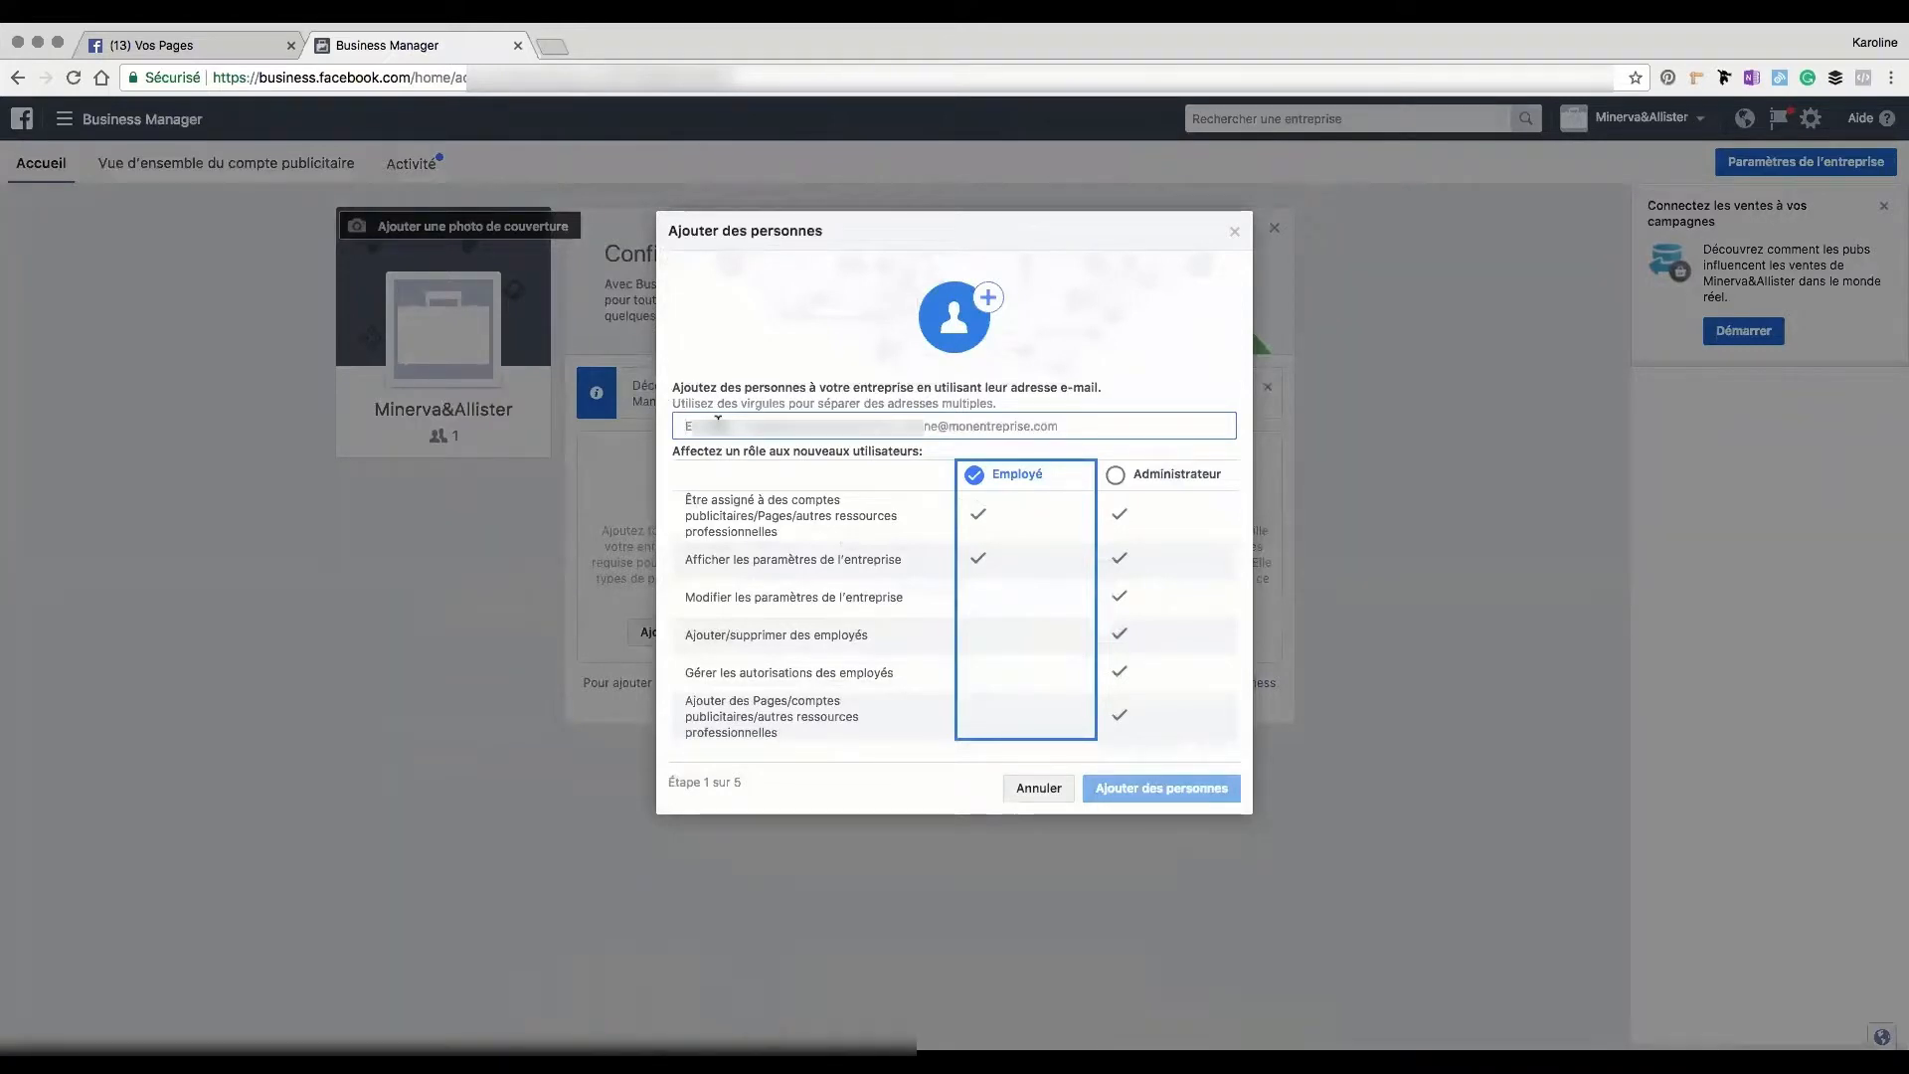
pyautogui.write('k')
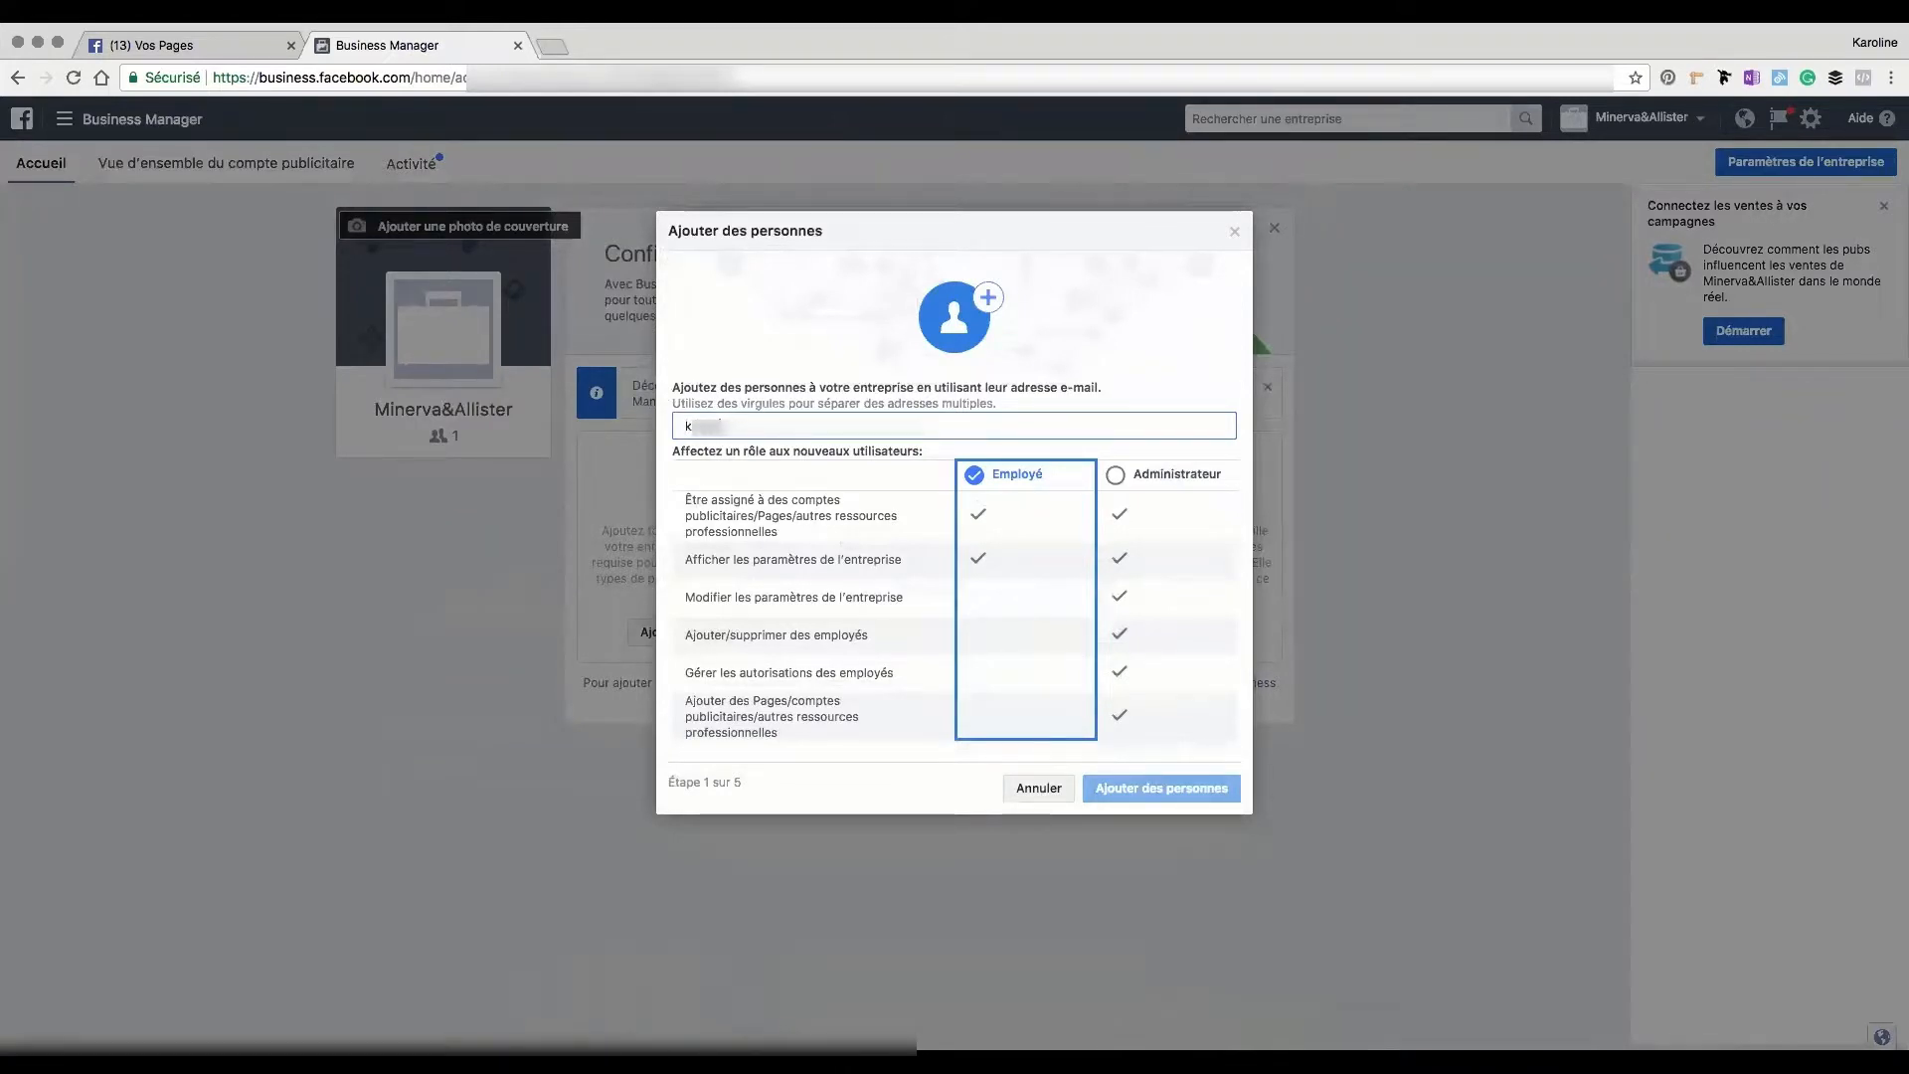
pyautogui.write('............')
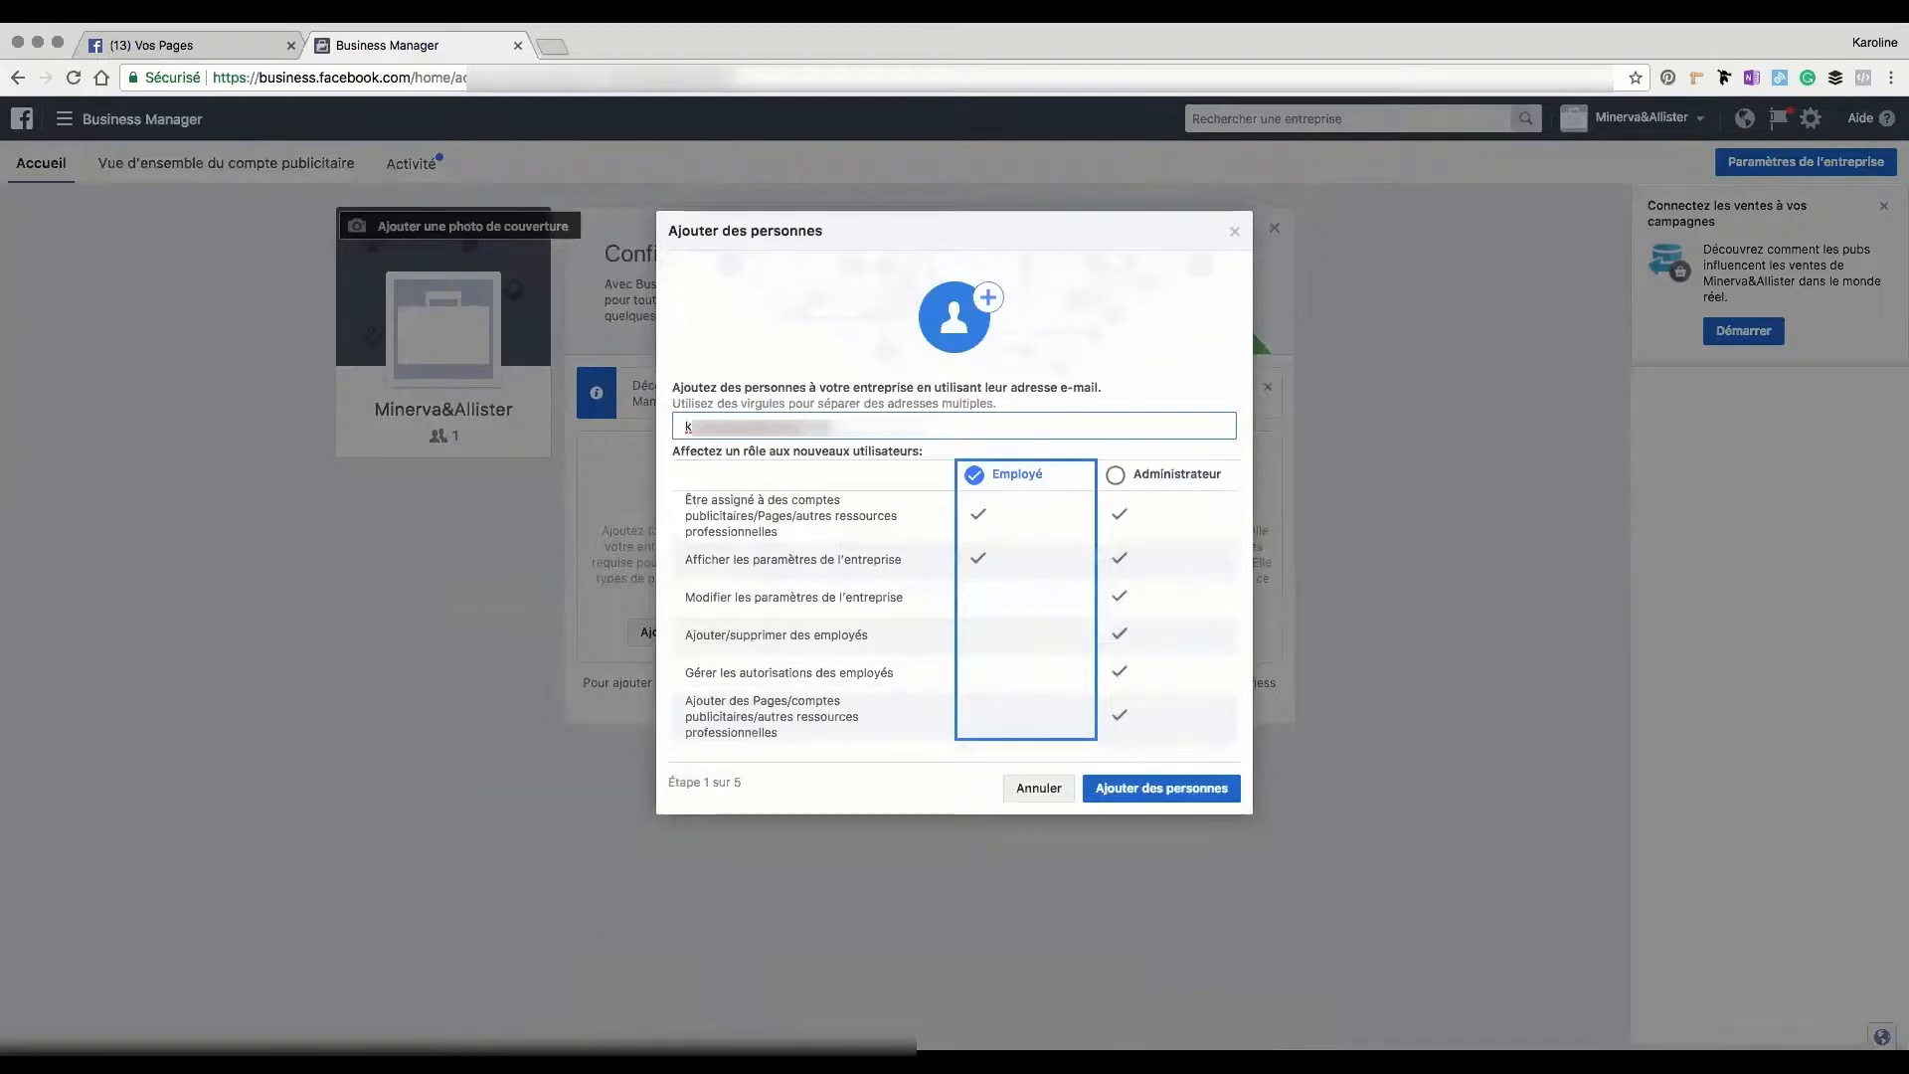
pyautogui.write('...')
pyautogui.click(1118, 479)
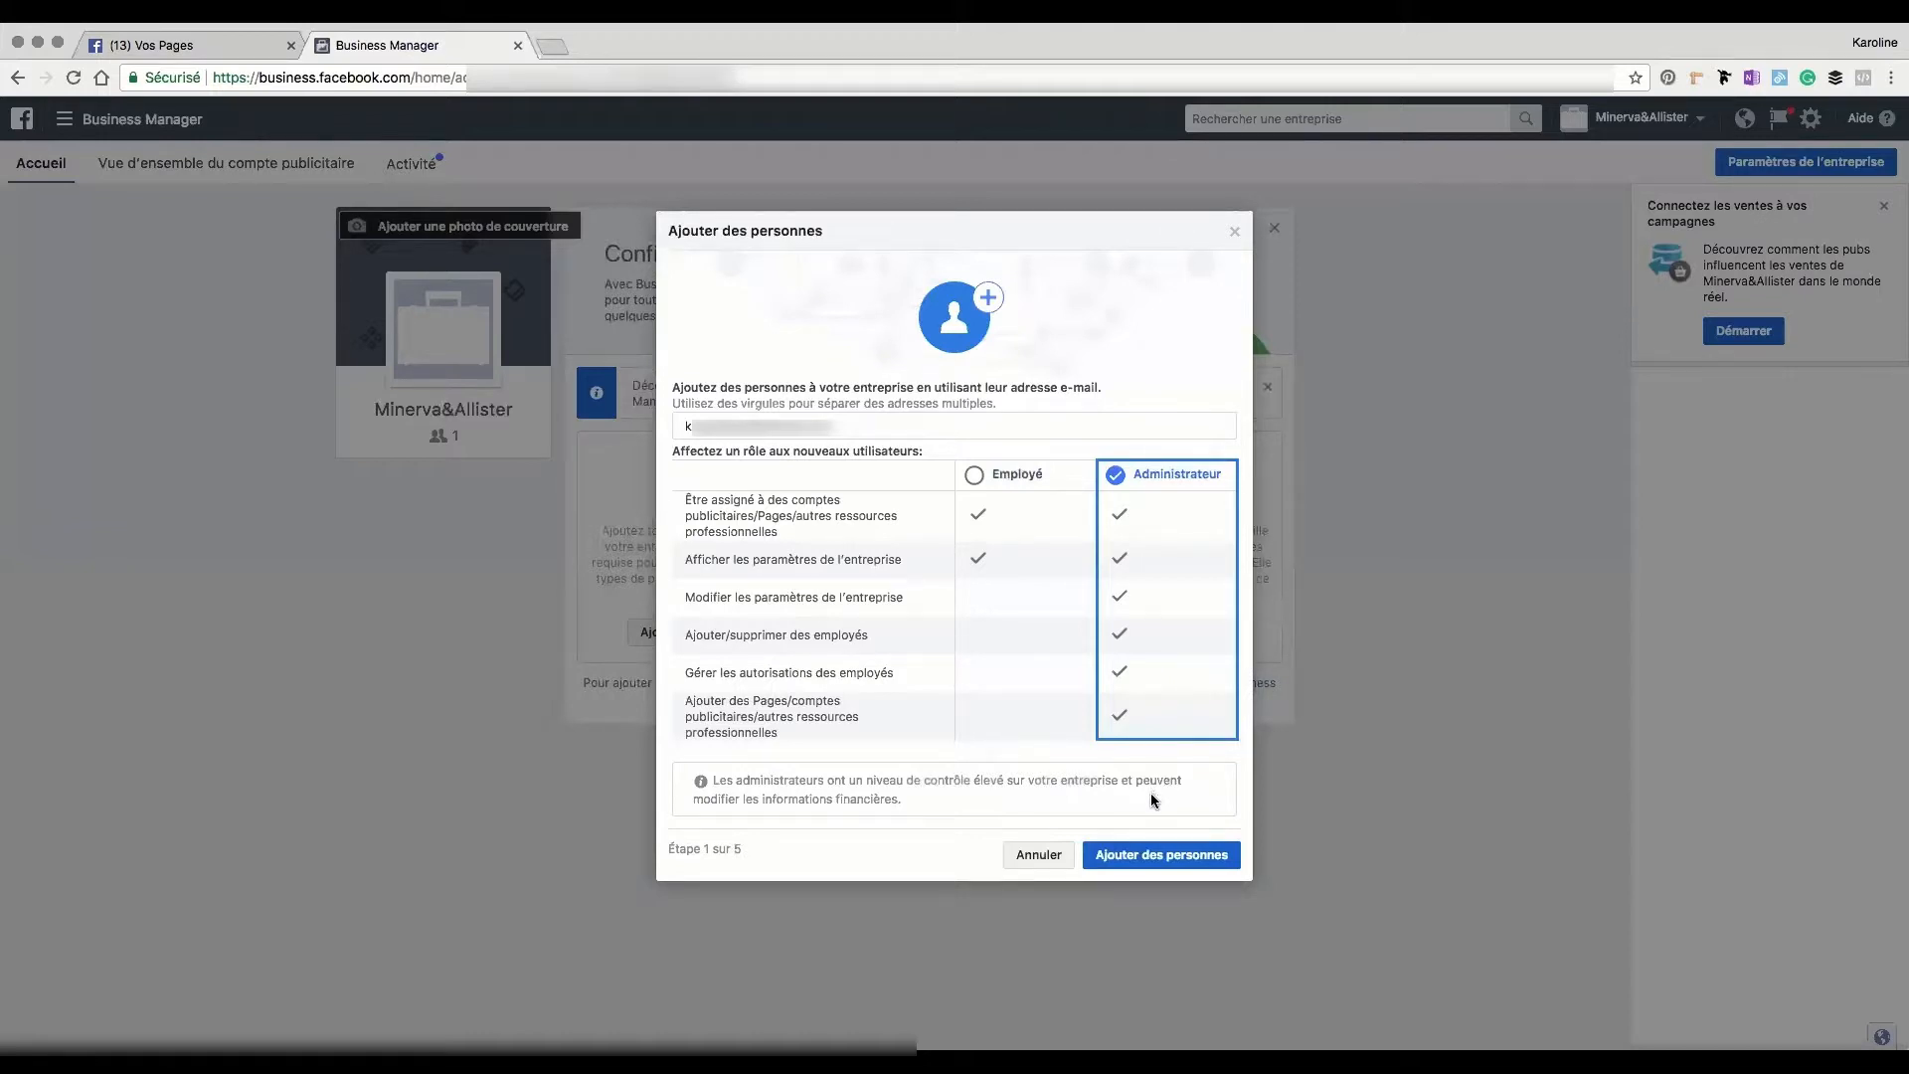
pyautogui.click(1148, 858)
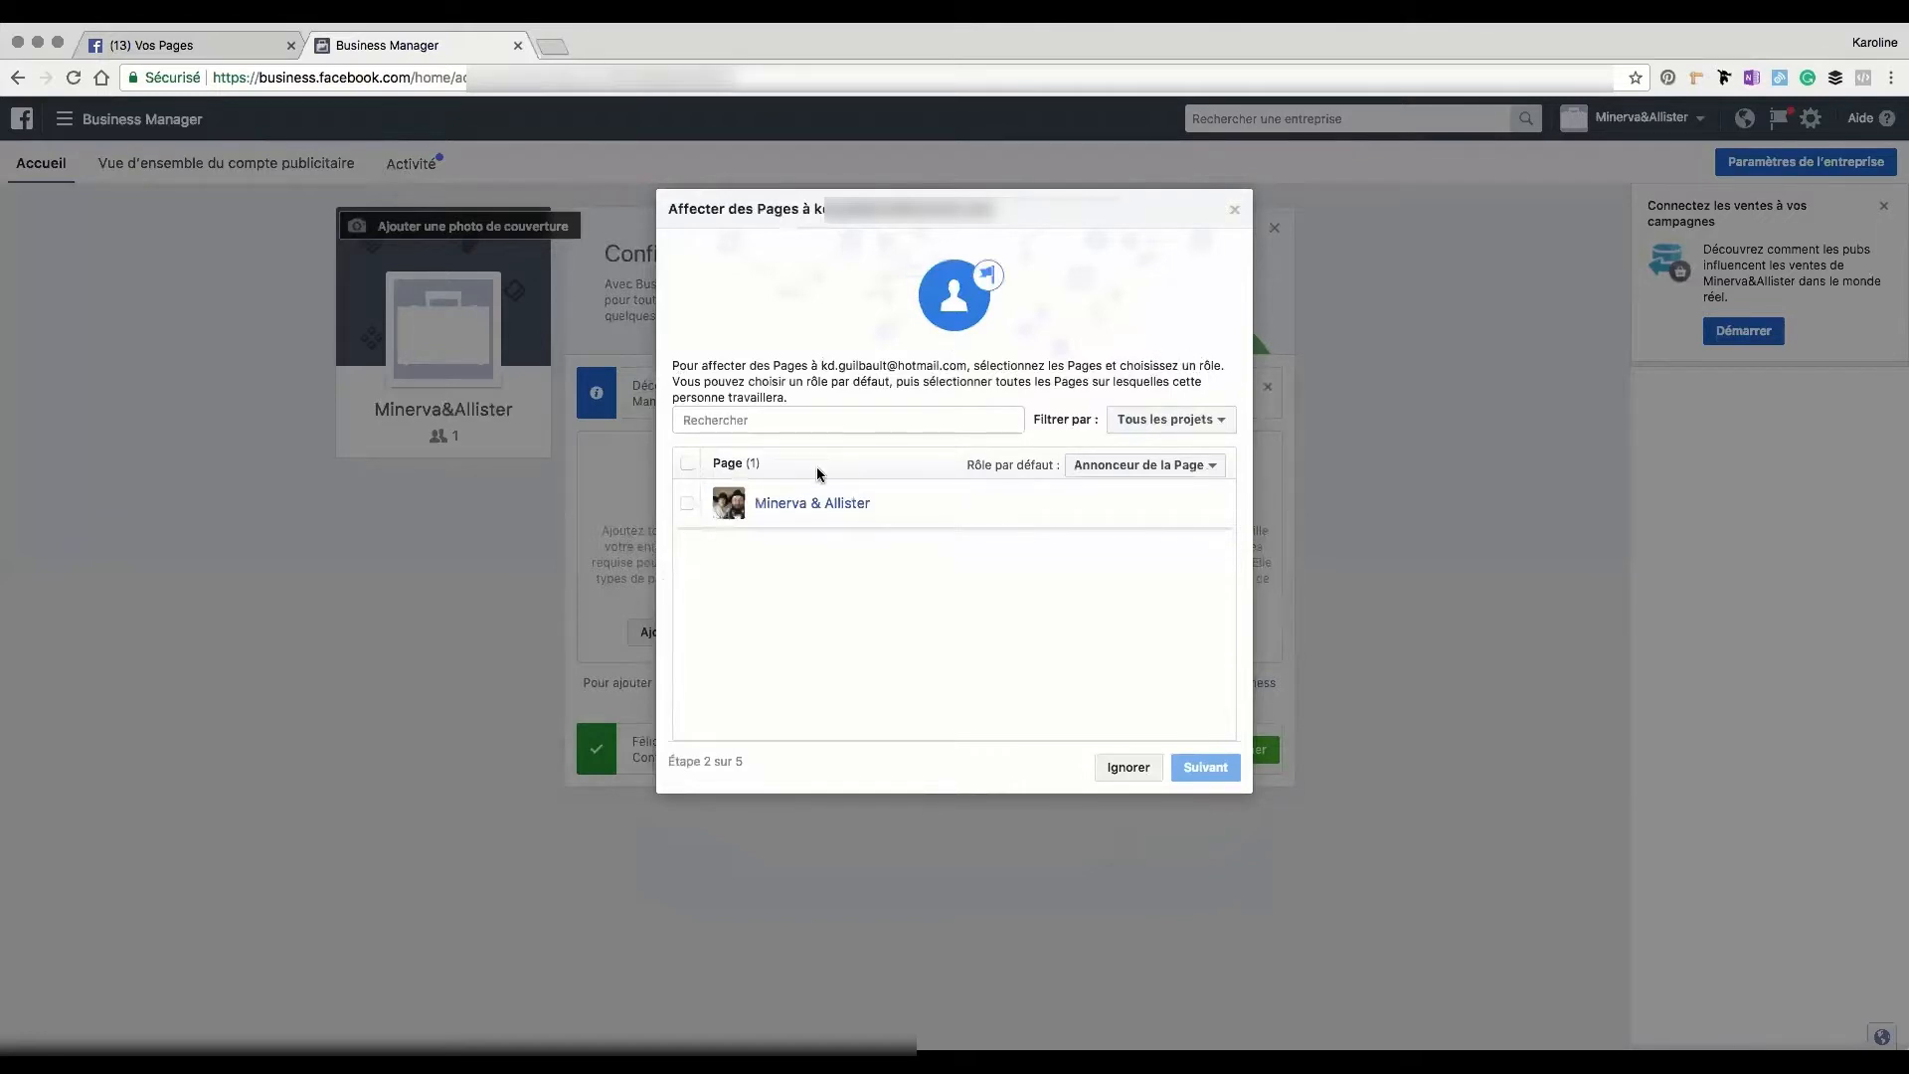
# Assign the "Minerva & Allister" Page to the new person with the role Administrateur de la Page.
pyautogui.click(688, 505)
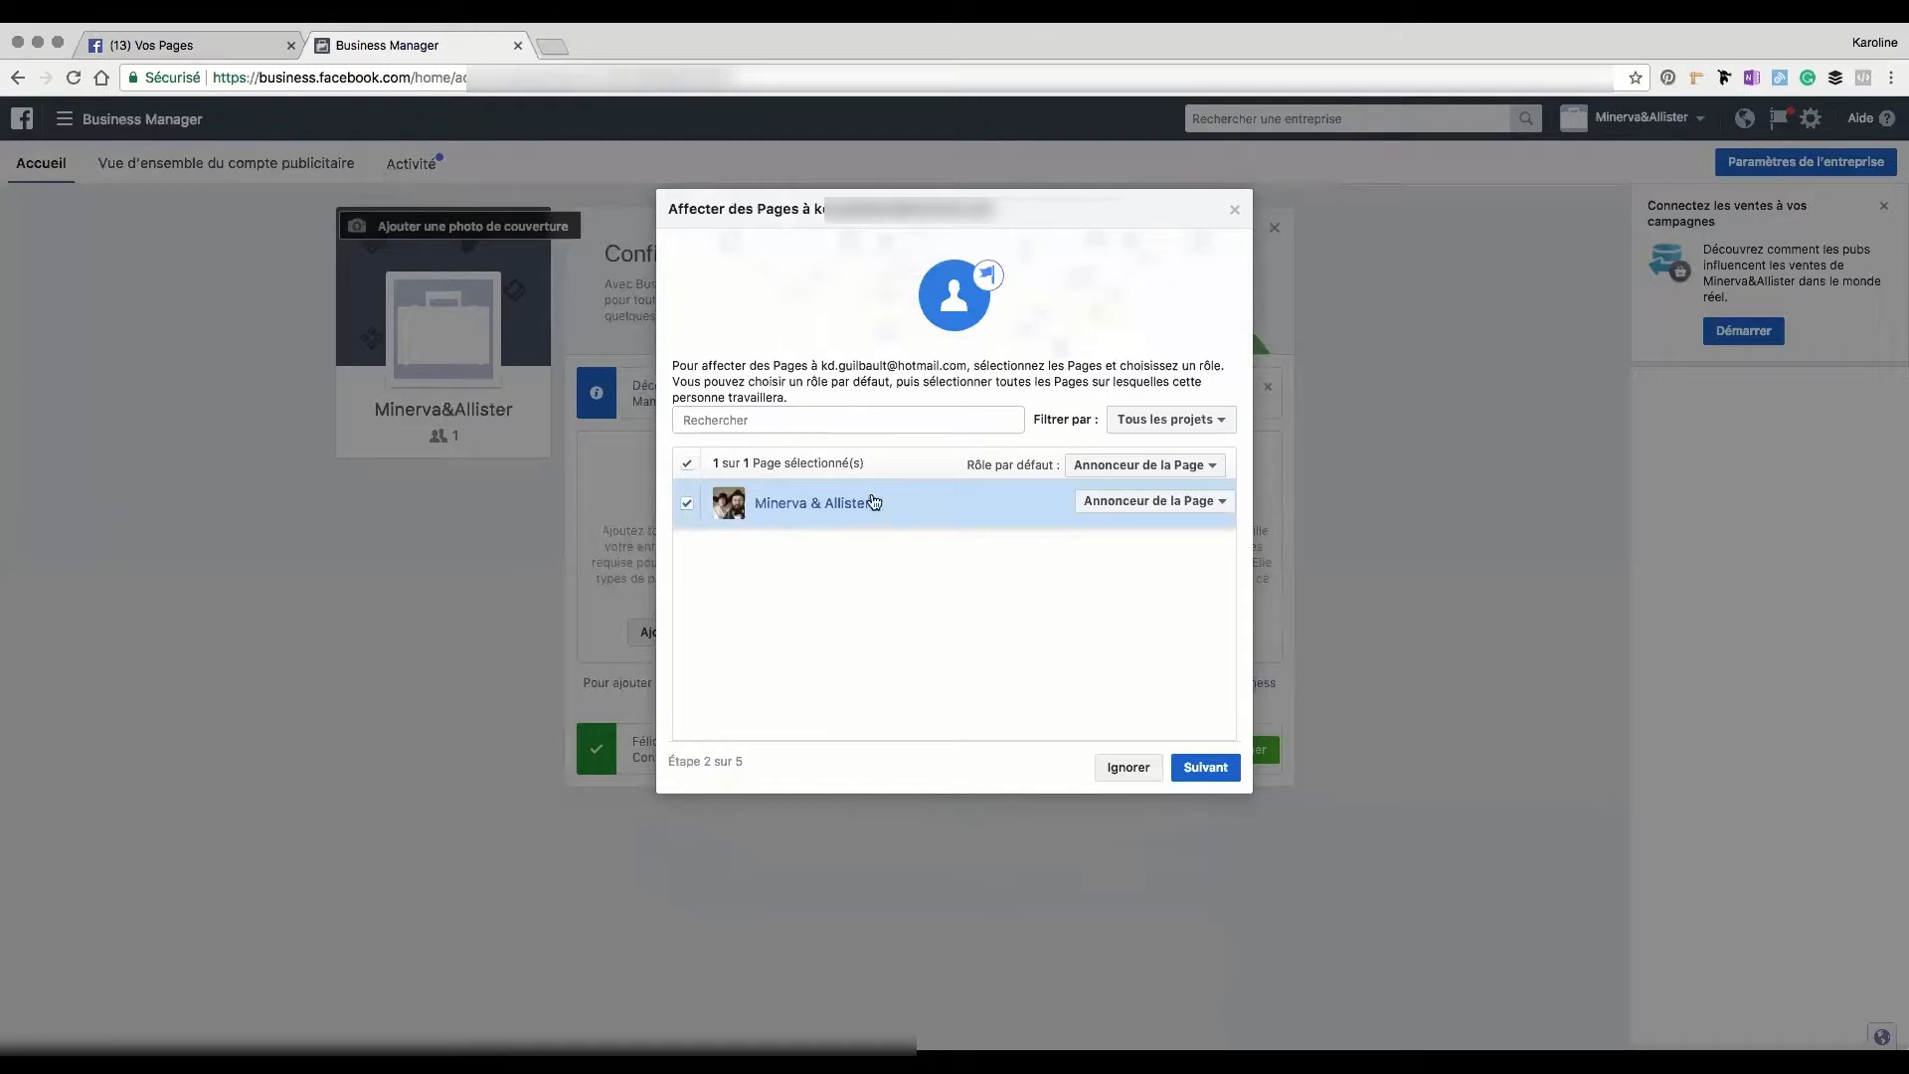
pyautogui.click(1188, 507)
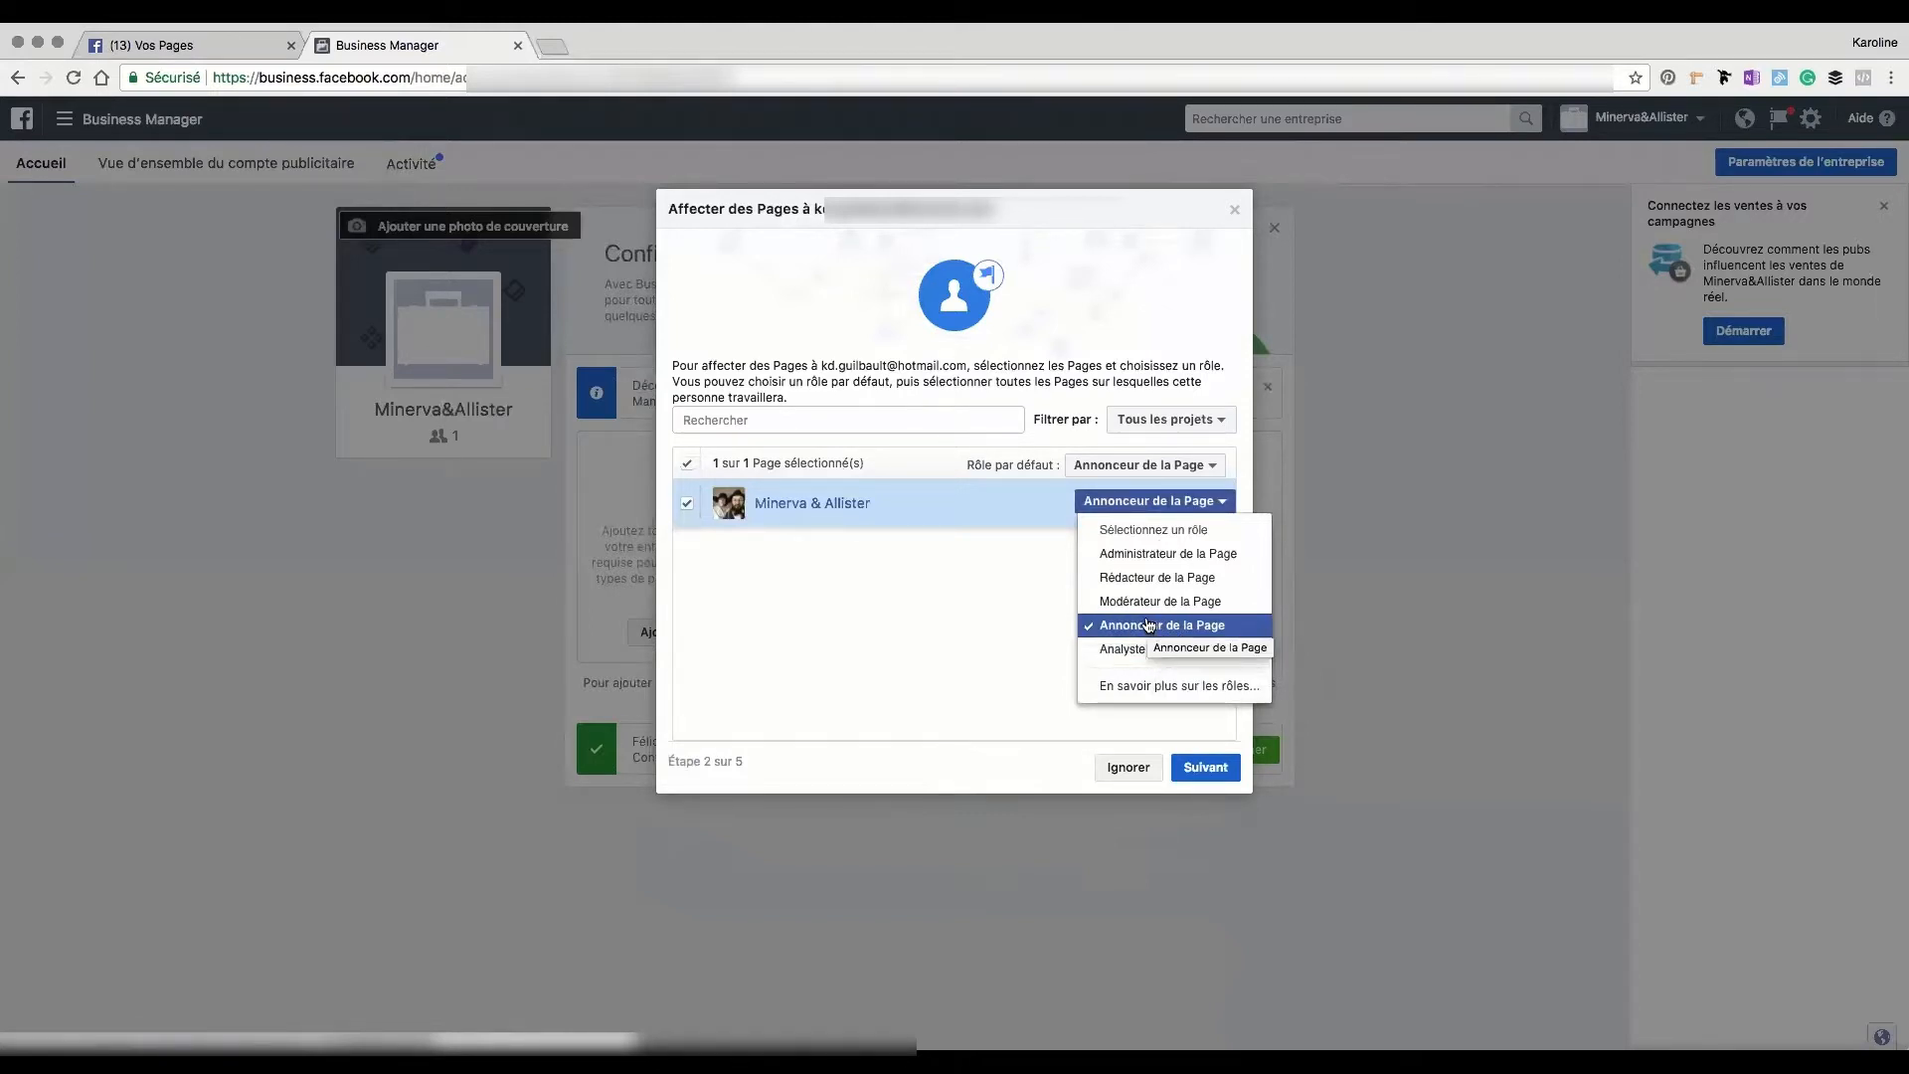
pyautogui.click(1238, 562)
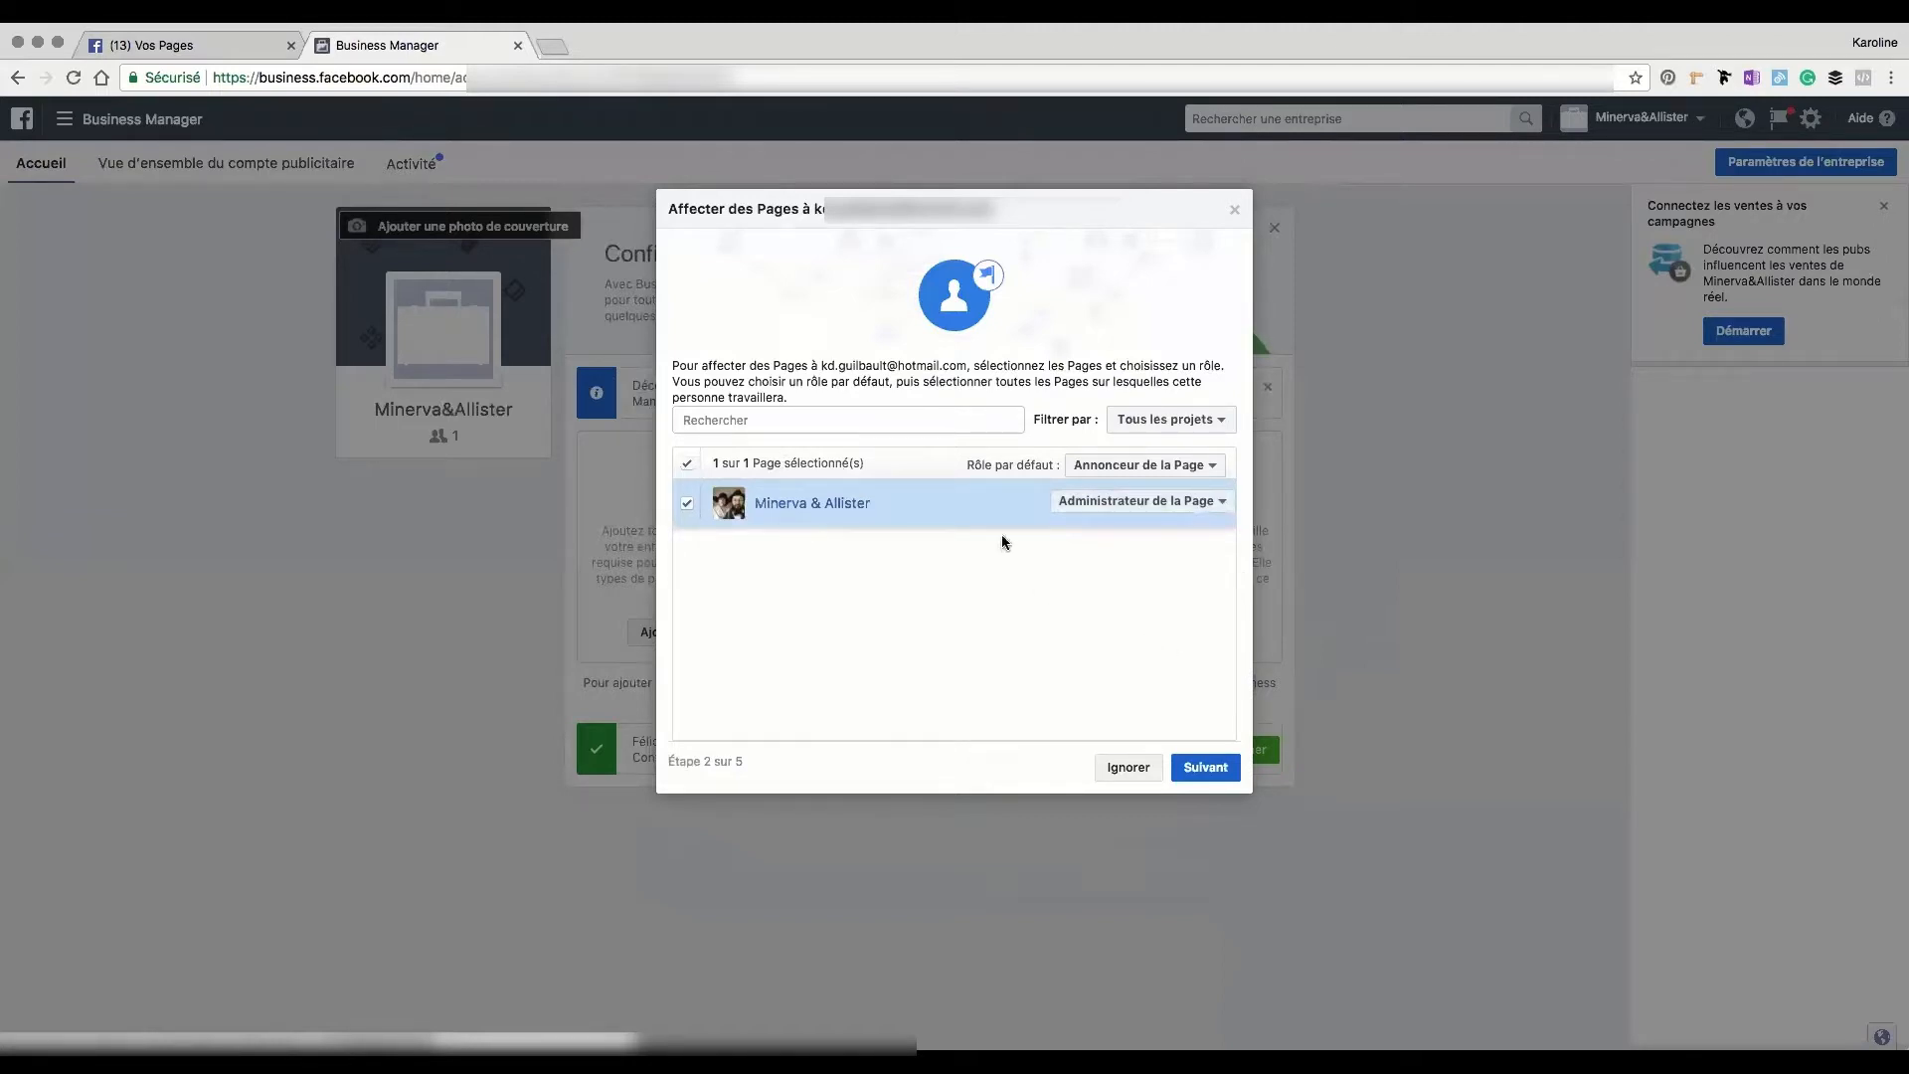
# Assign the Minerva&Allister ad account to the new person with the role Administrateur de compte publicitaire.
pyautogui.click(1205, 767)
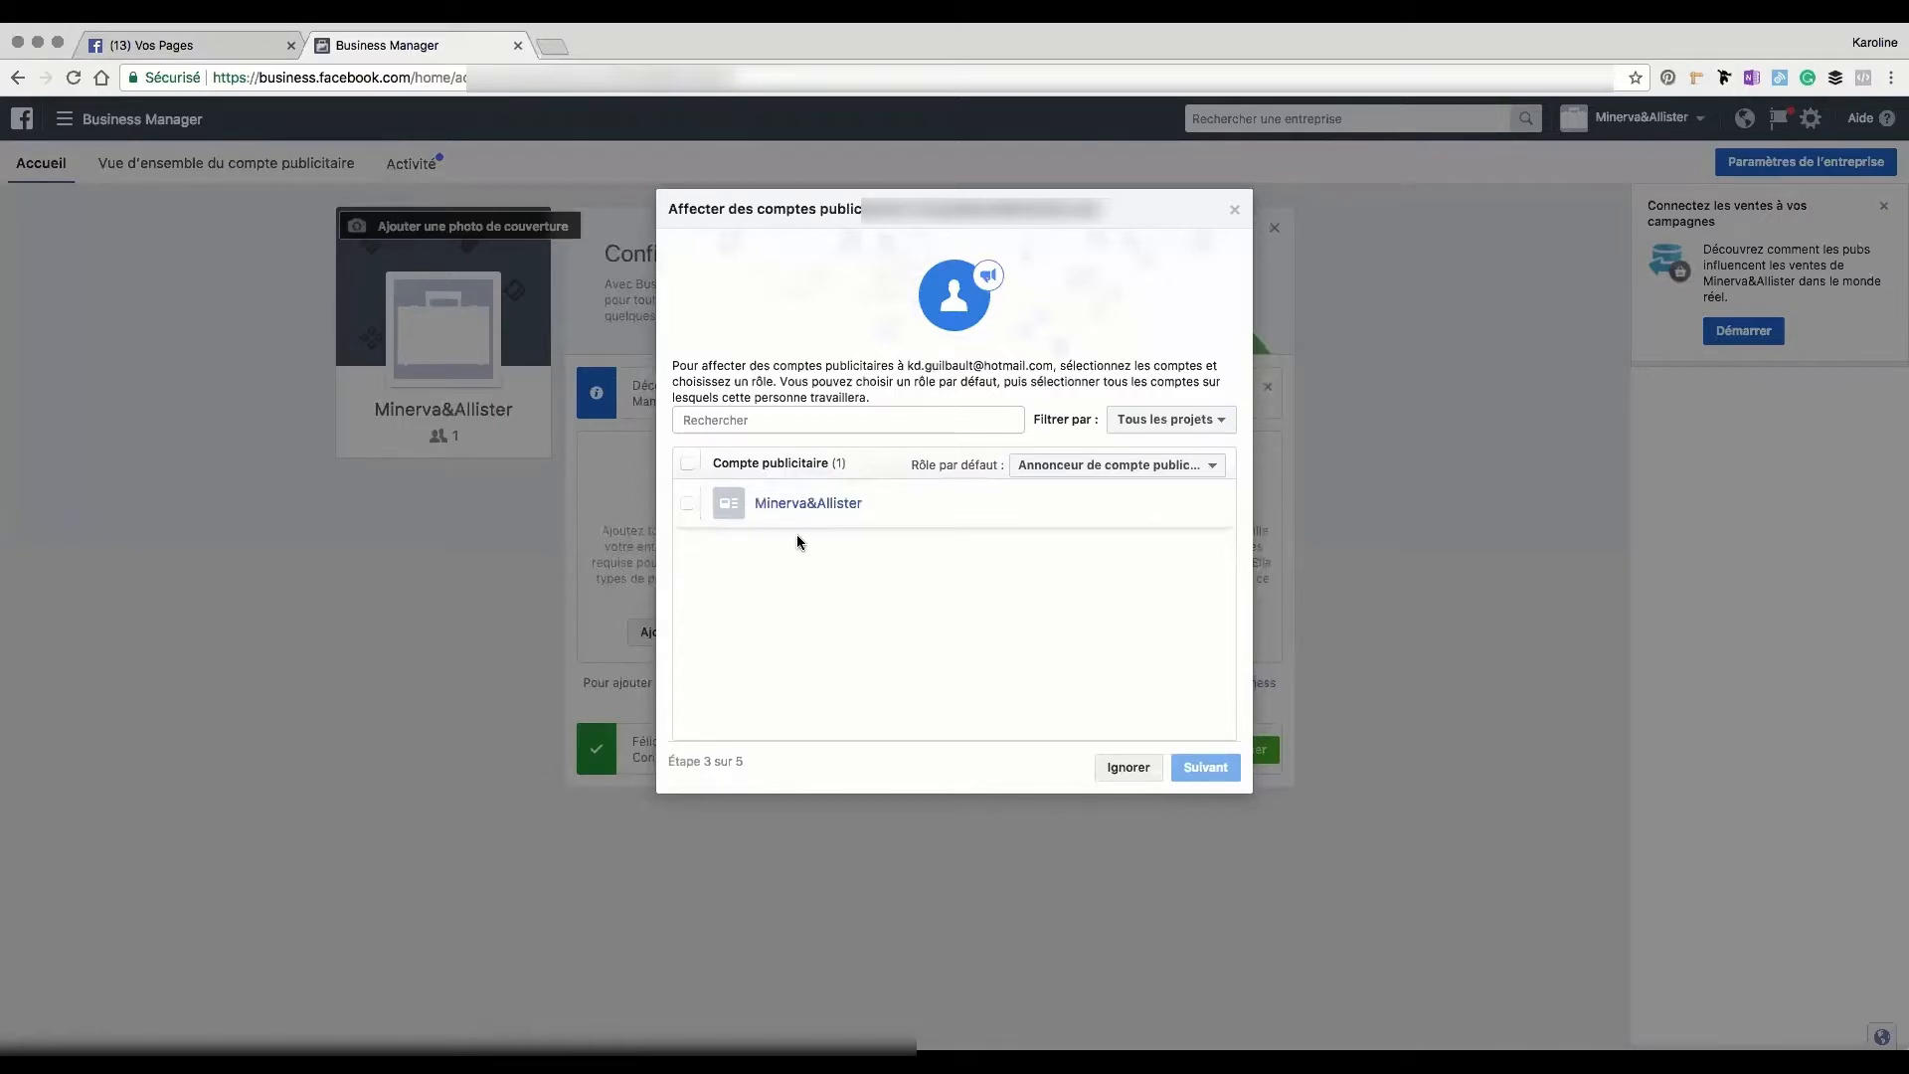
pyautogui.click(688, 507)
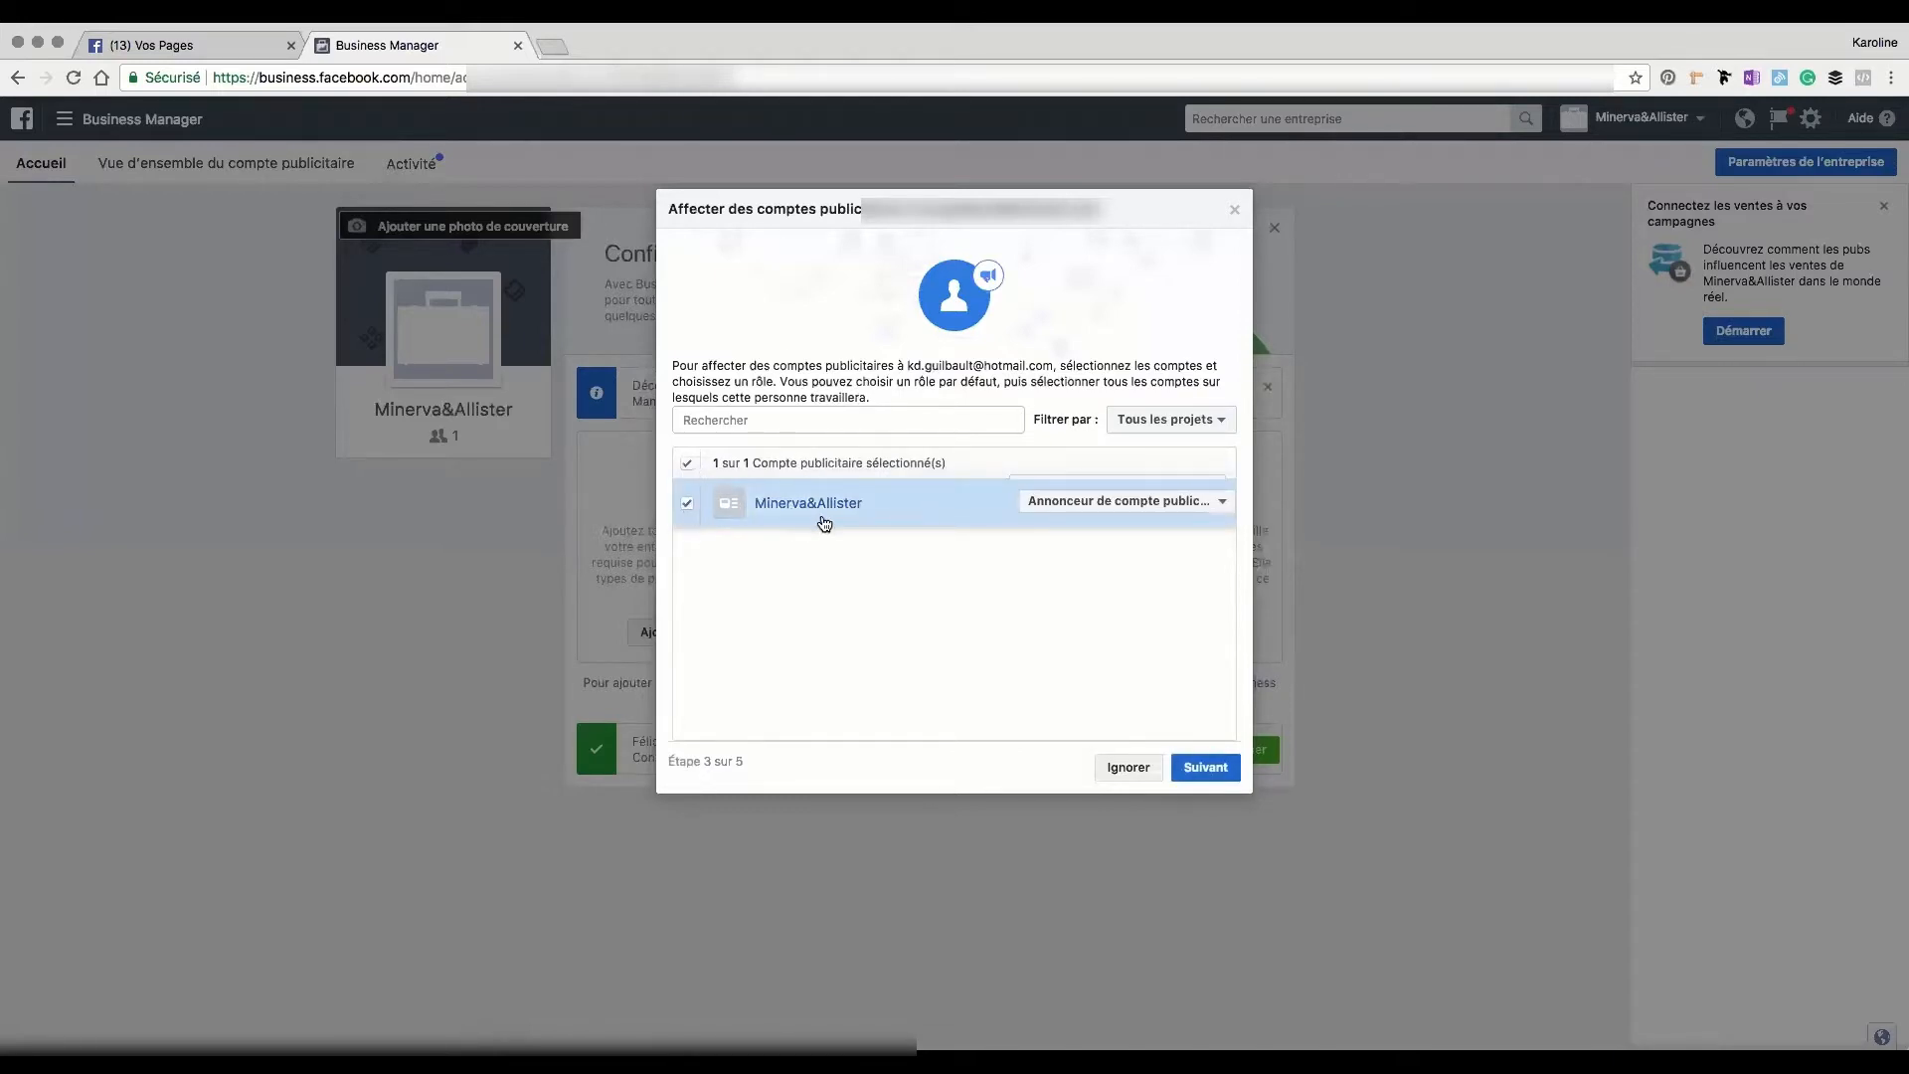
pyautogui.click(1185, 509)
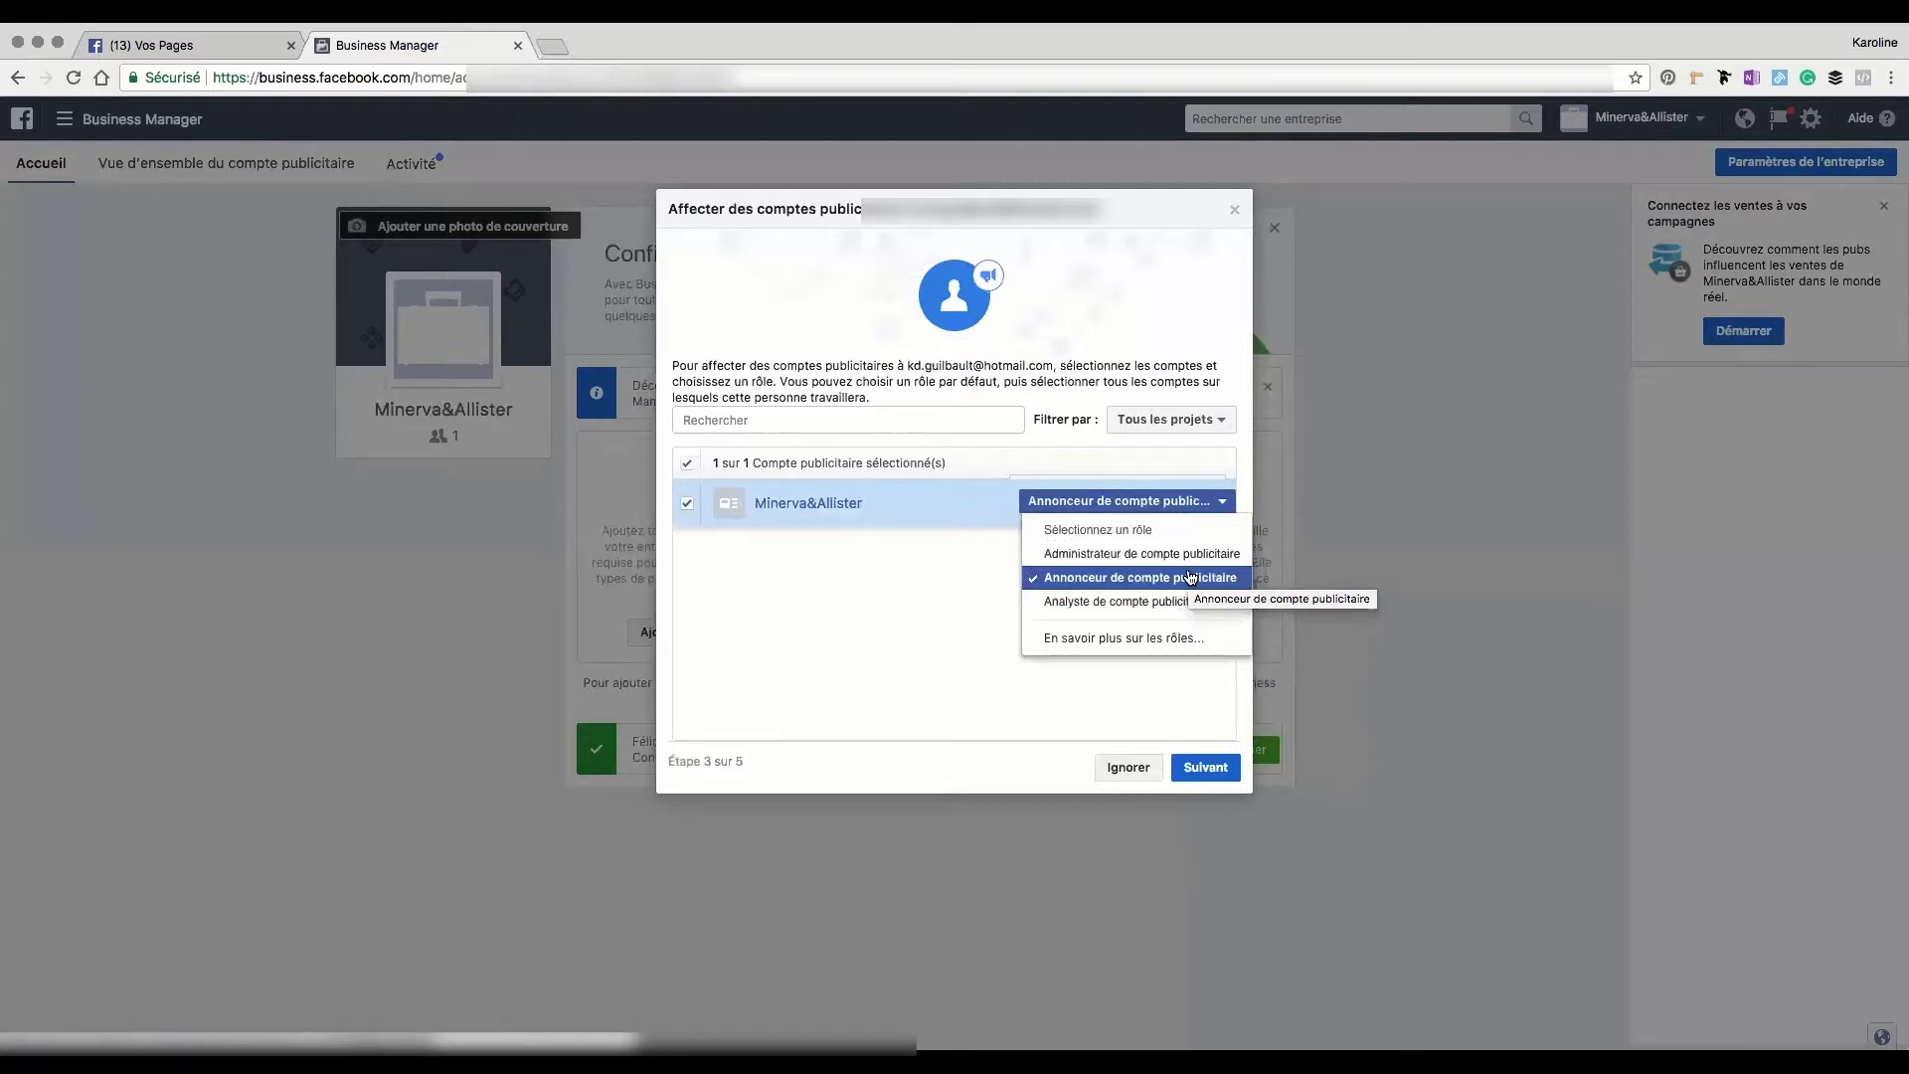
pyautogui.click(1099, 557)
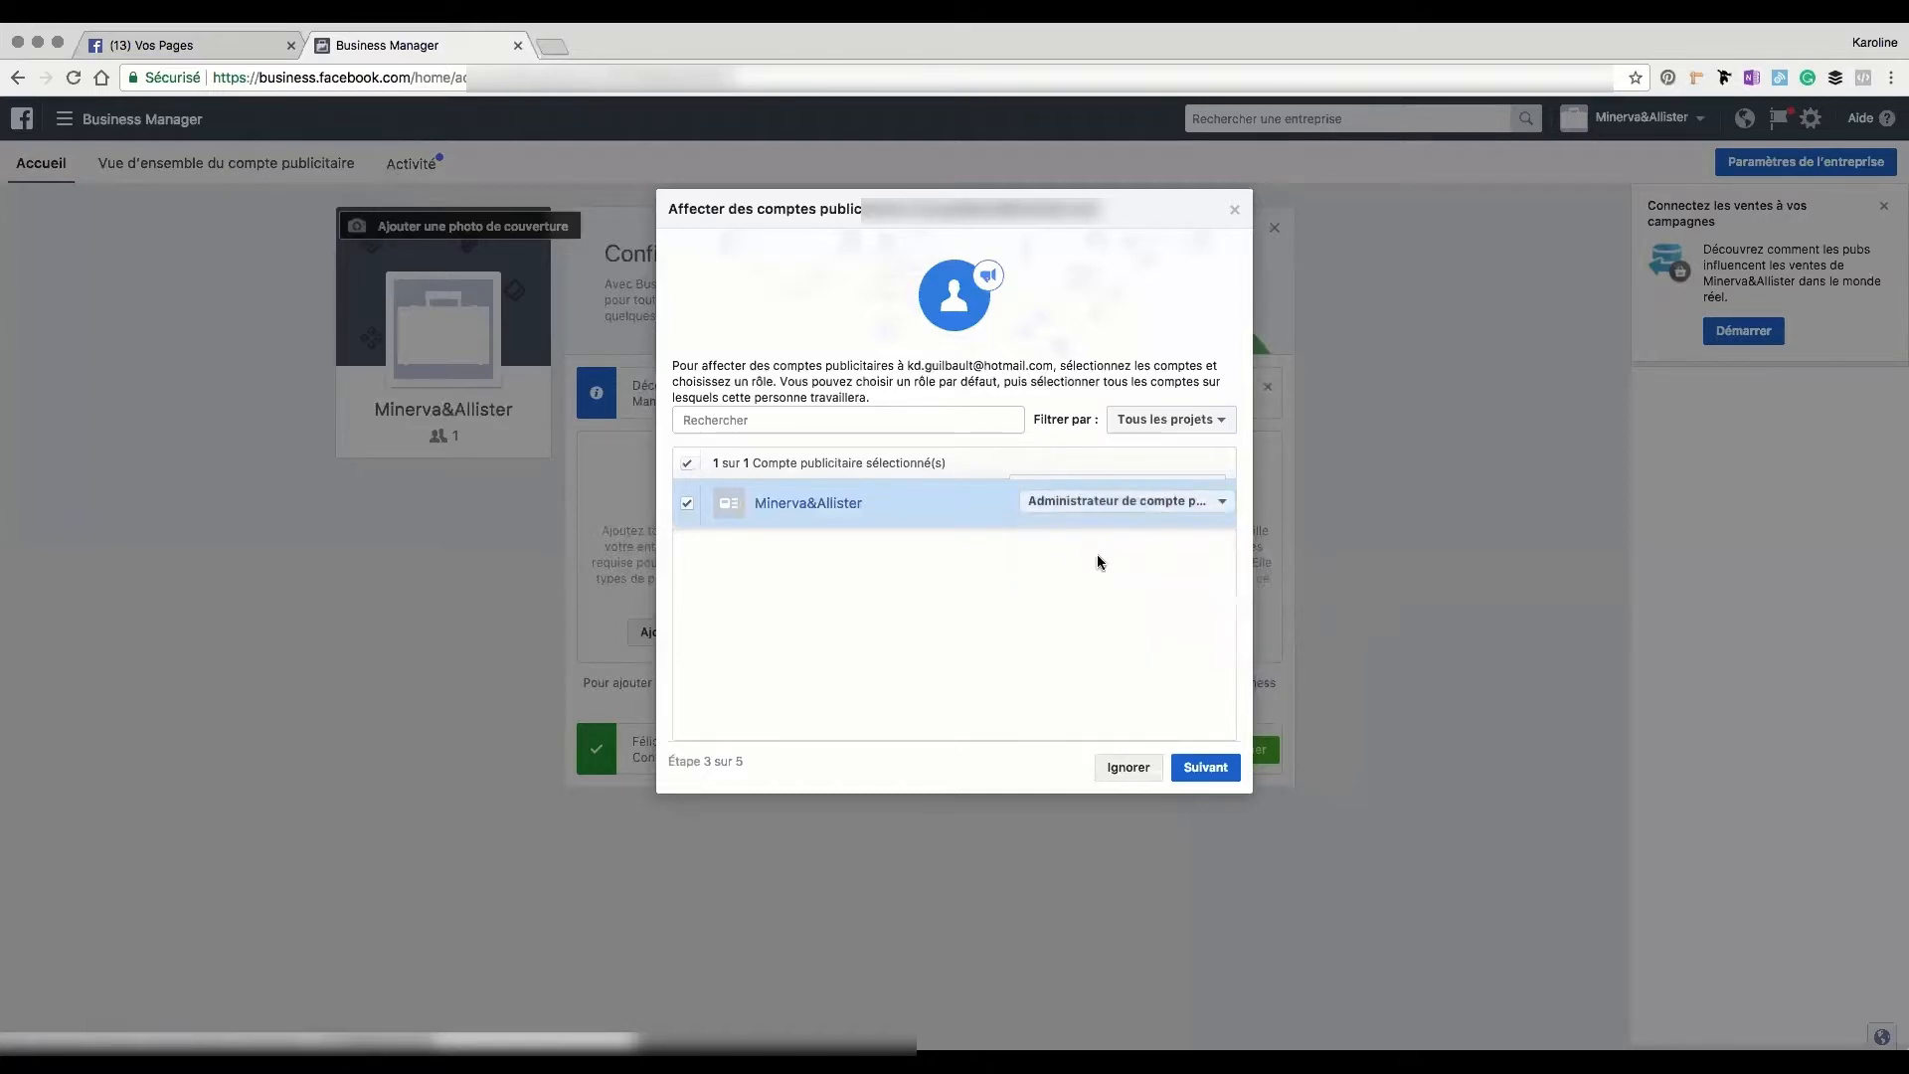
pyautogui.click(1198, 769)
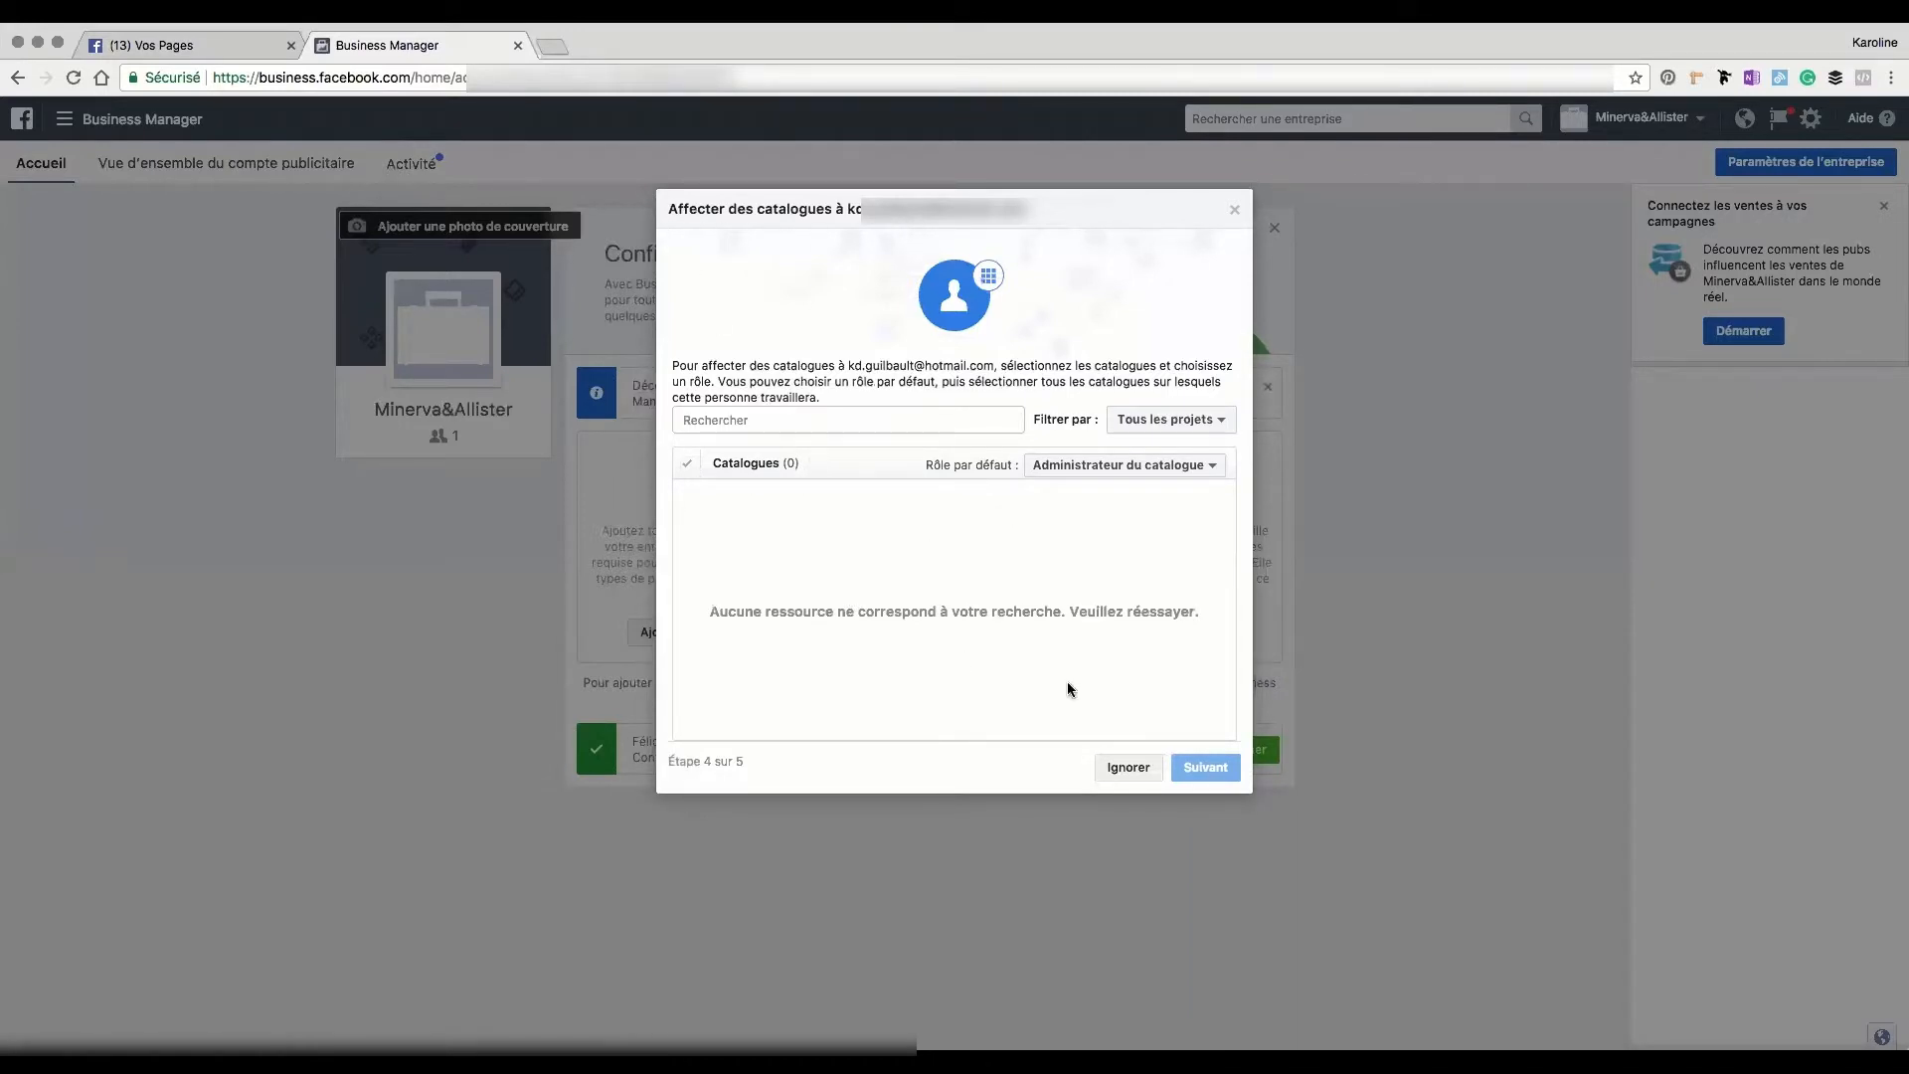
# Finish the invitation without assigning catalogues, and dismiss the completed setup guide on the Business Manager home page before reloading it.
pyautogui.click(1129, 768)
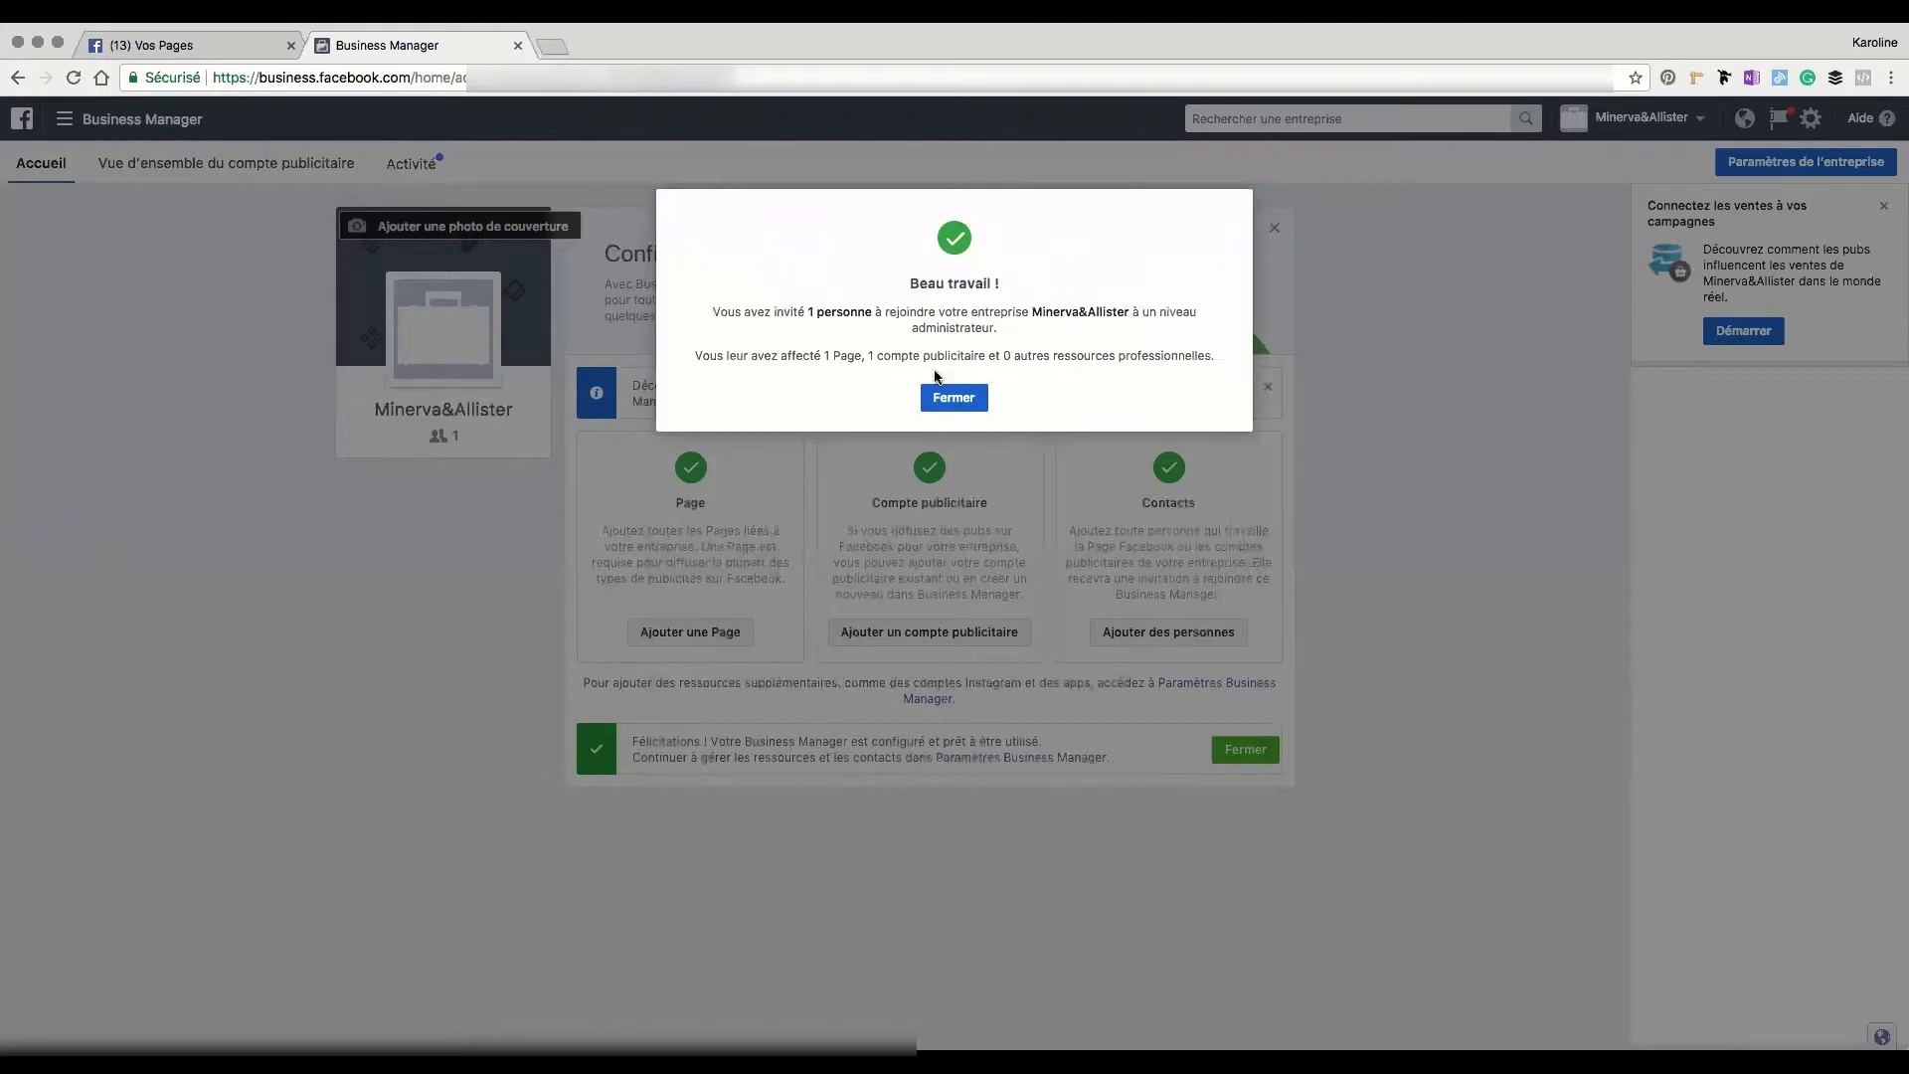
pyautogui.click(953, 400)
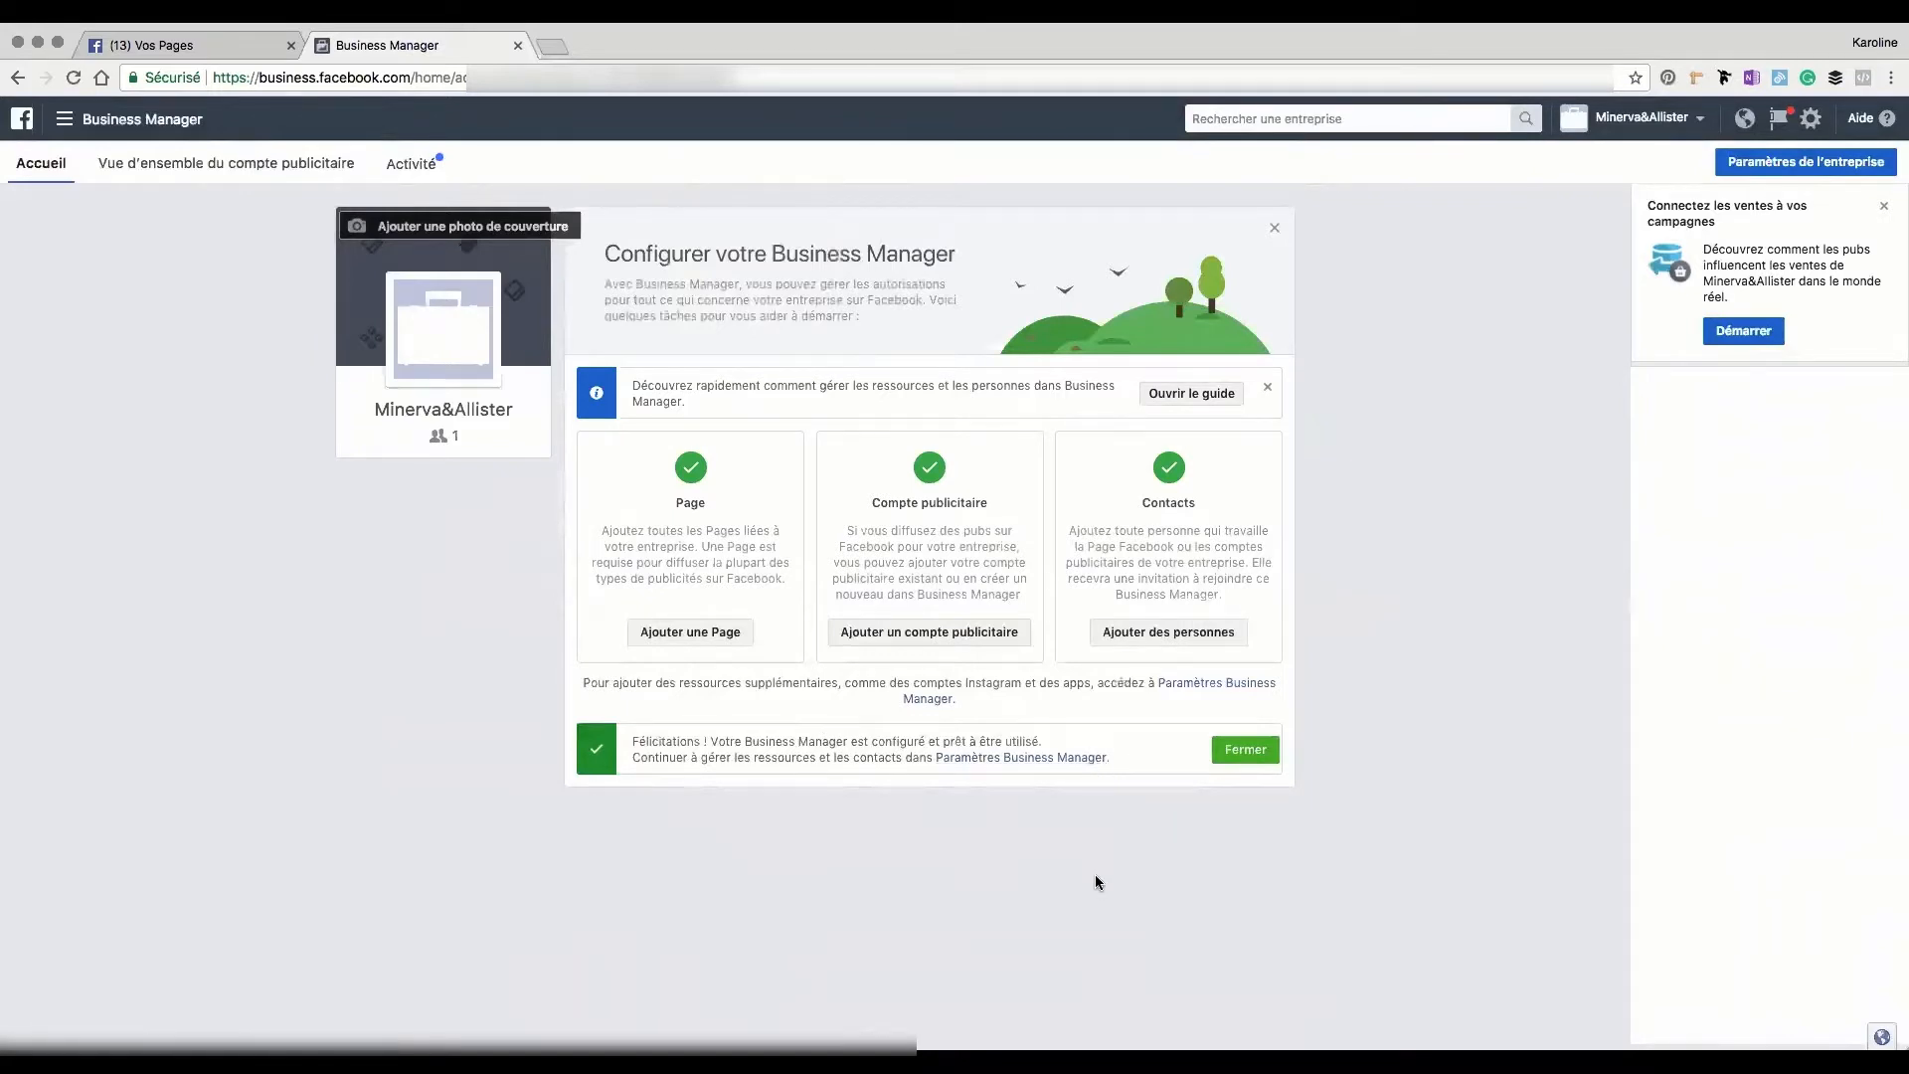
pyautogui.click(1248, 752)
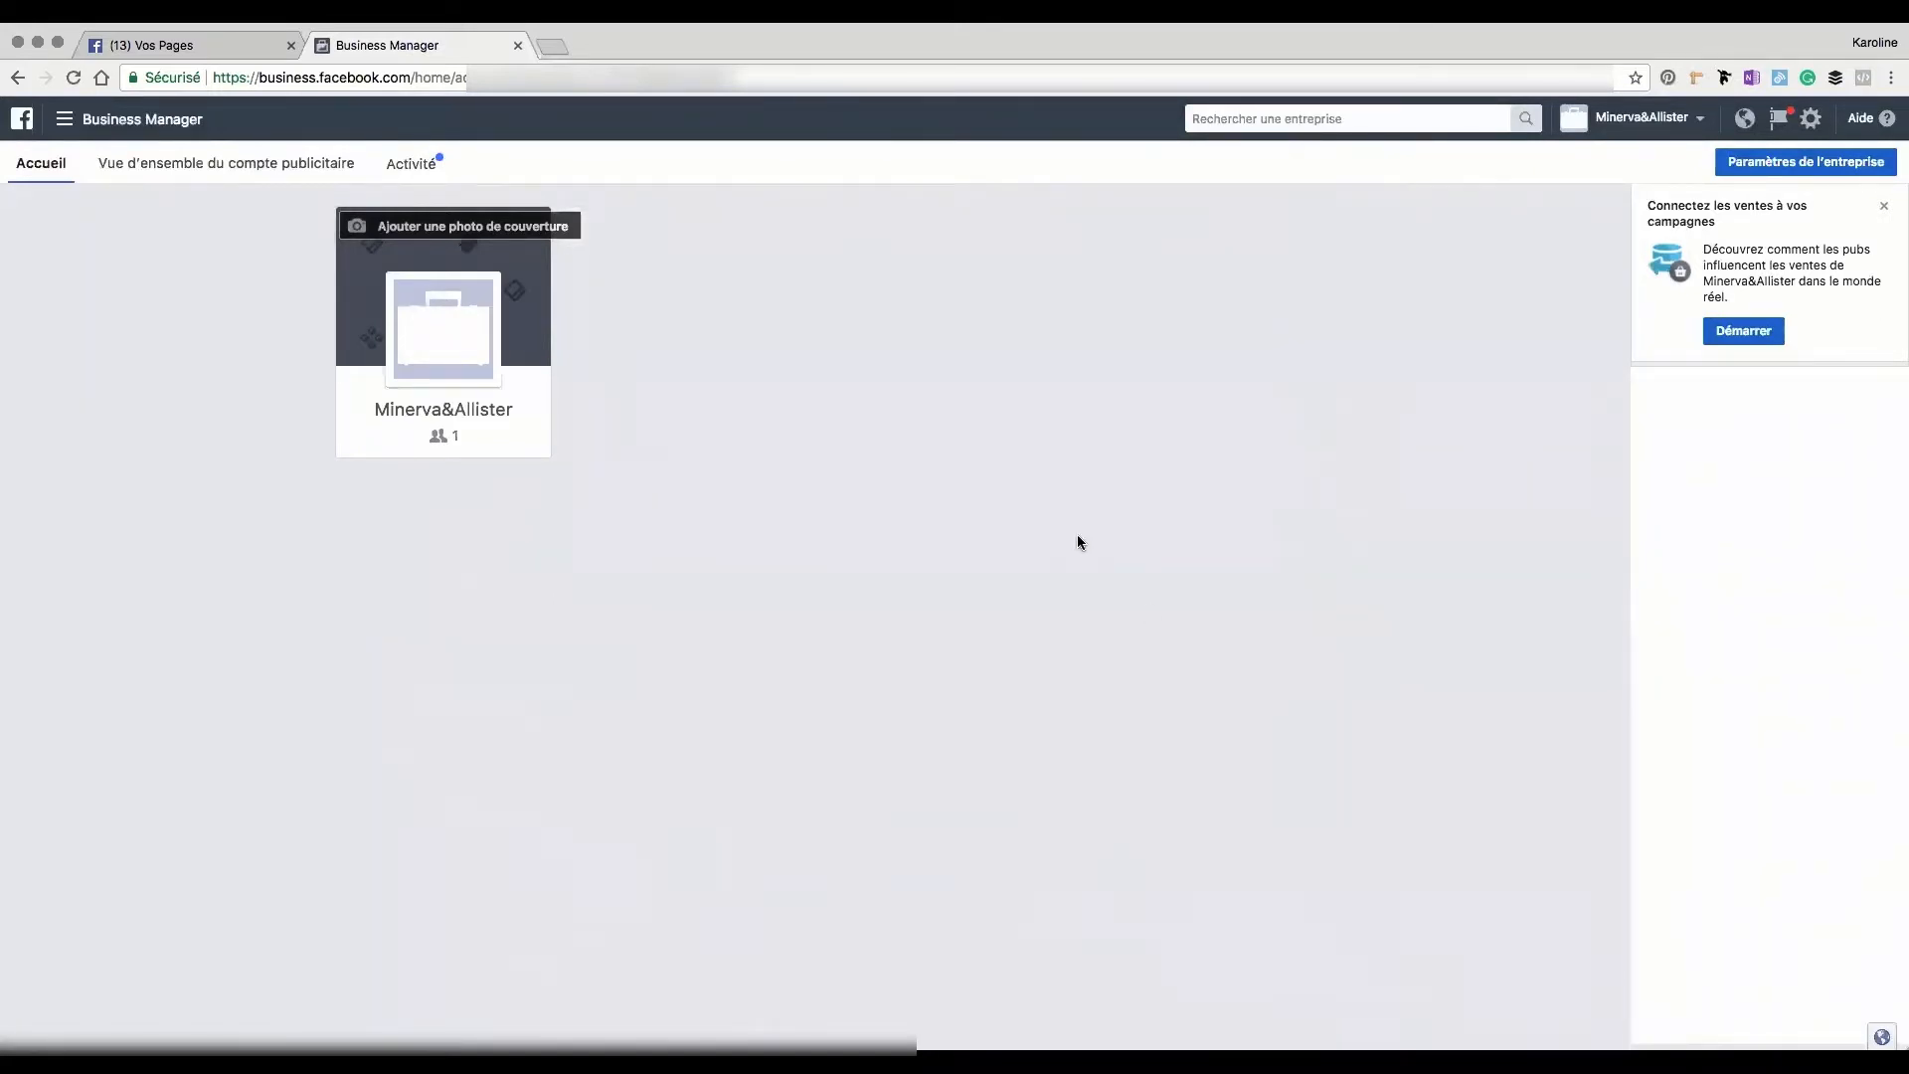
pyautogui.click(73, 77)
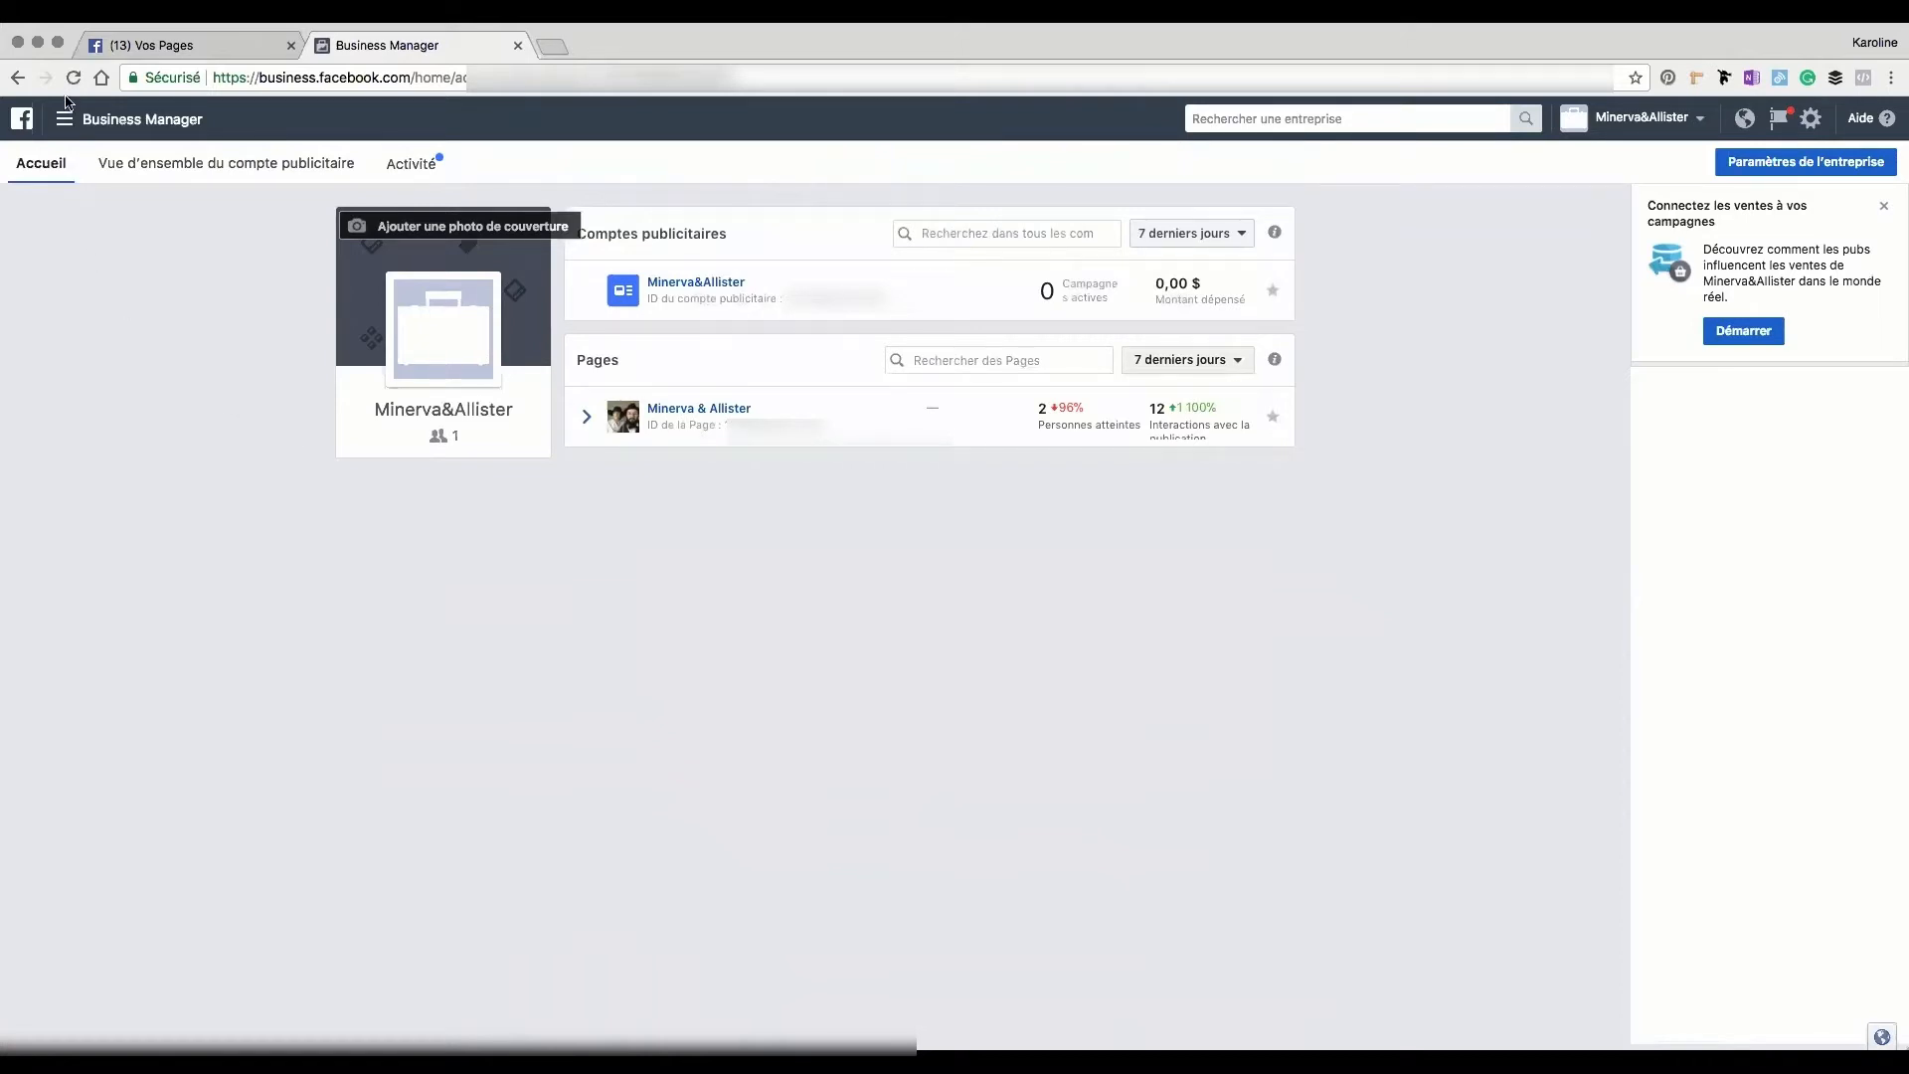
# Look over the Business Manager tools, and open the payment settings from the Minerva&Allister ad account's billing page.
pyautogui.click(64, 127)
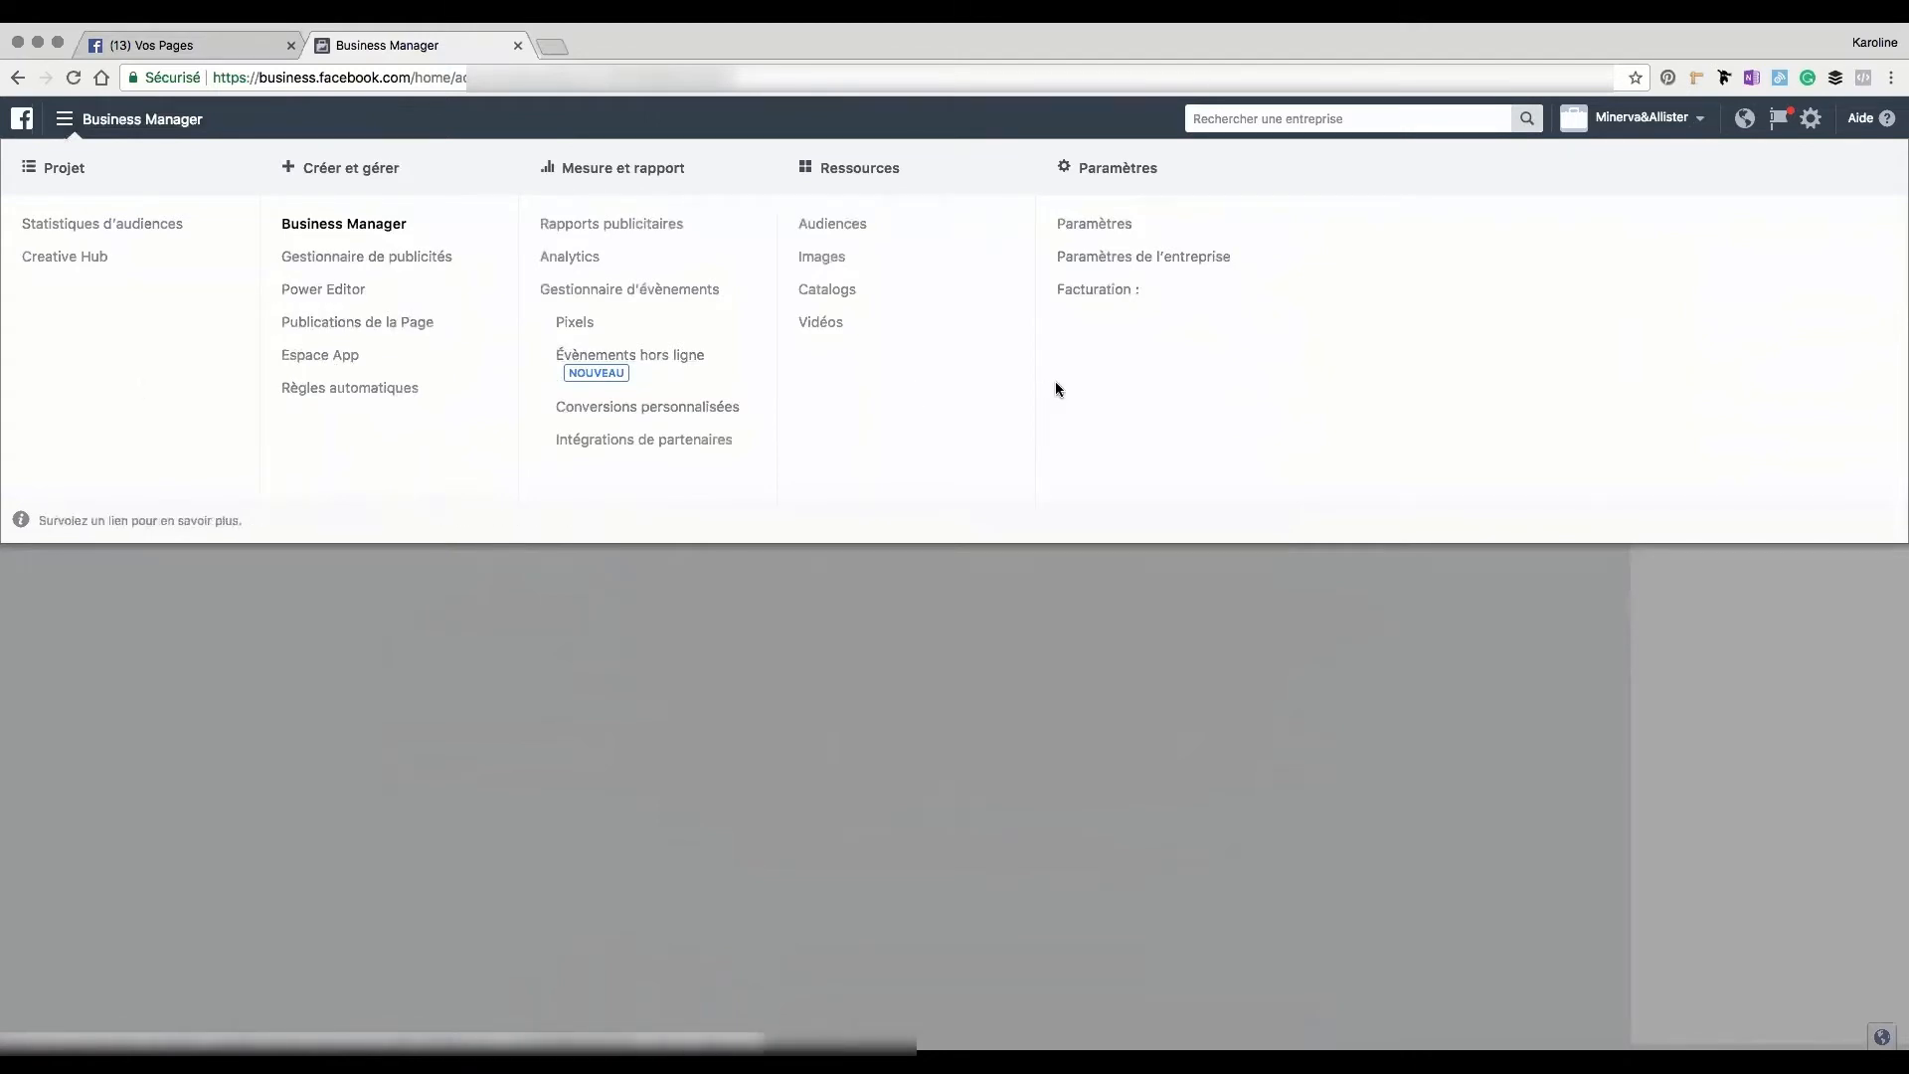
pyautogui.click(1005, 695)
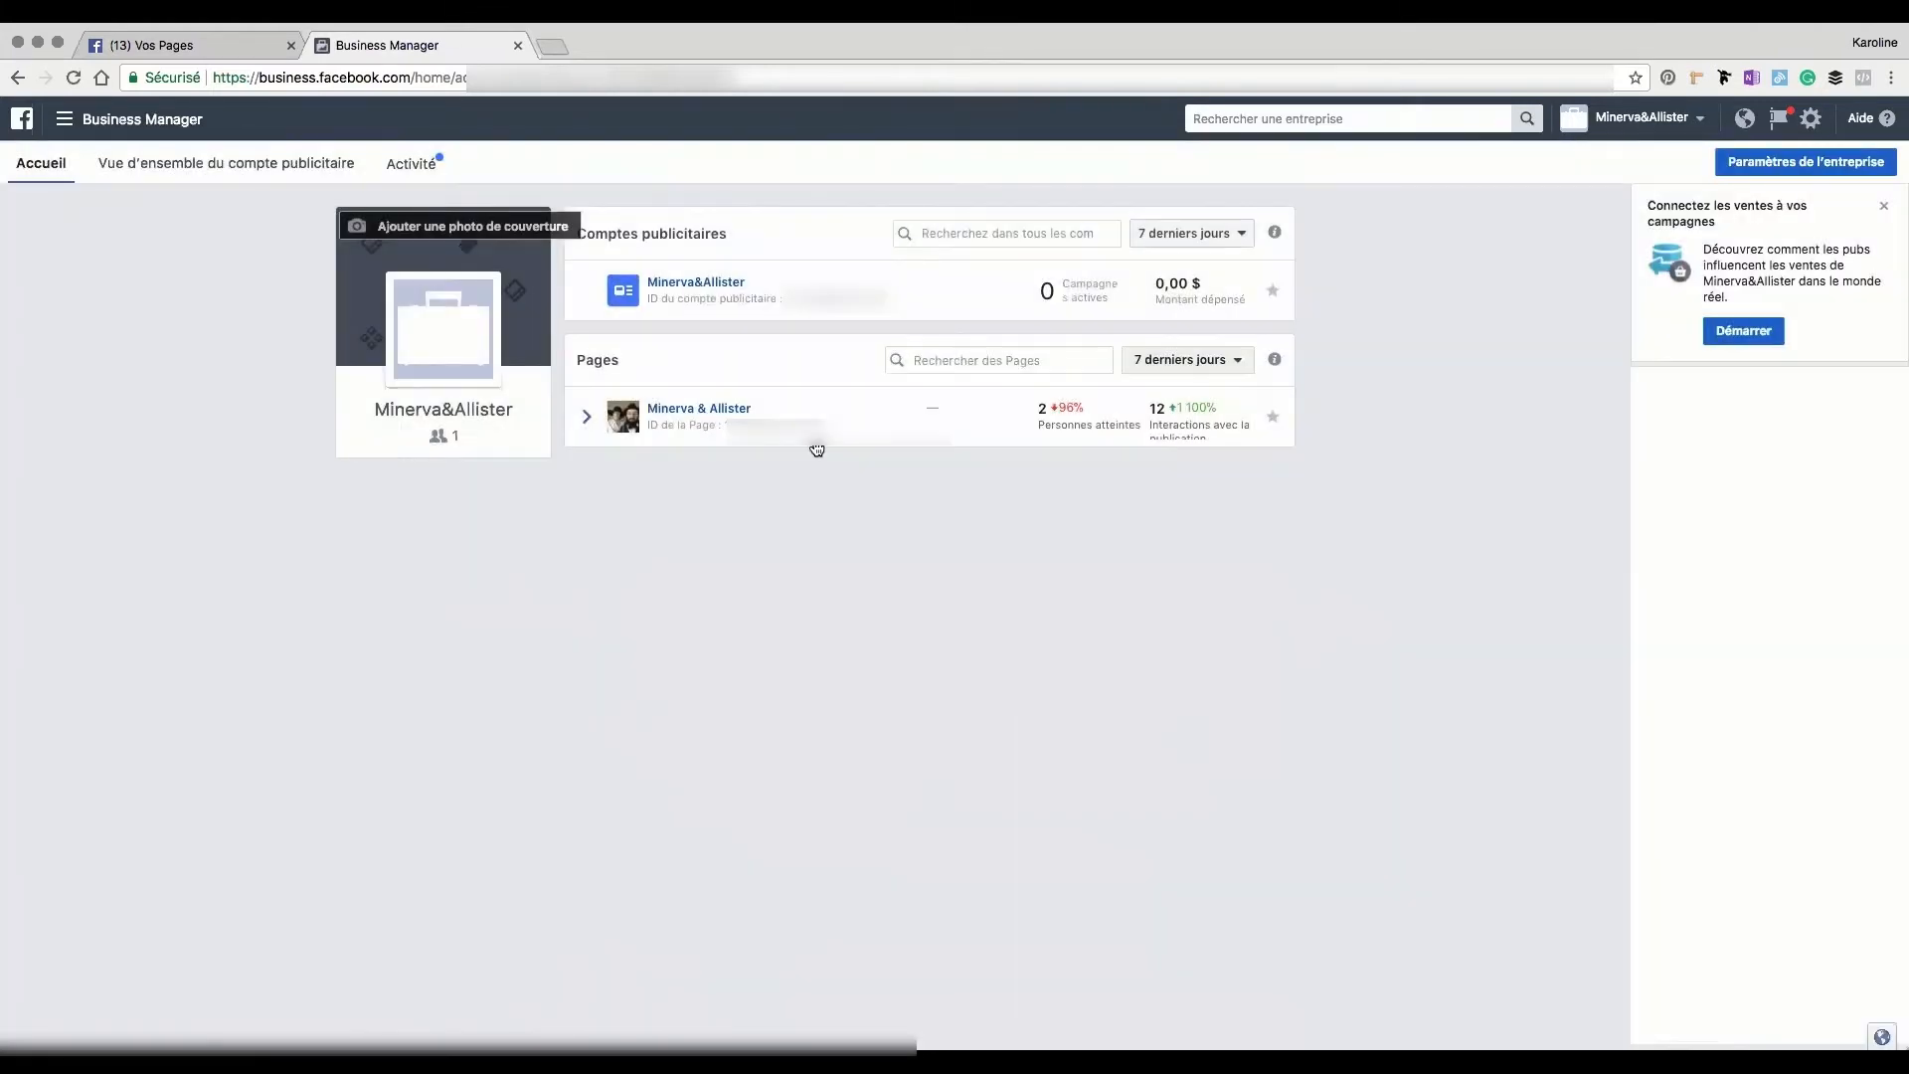
pyautogui.click(68, 120)
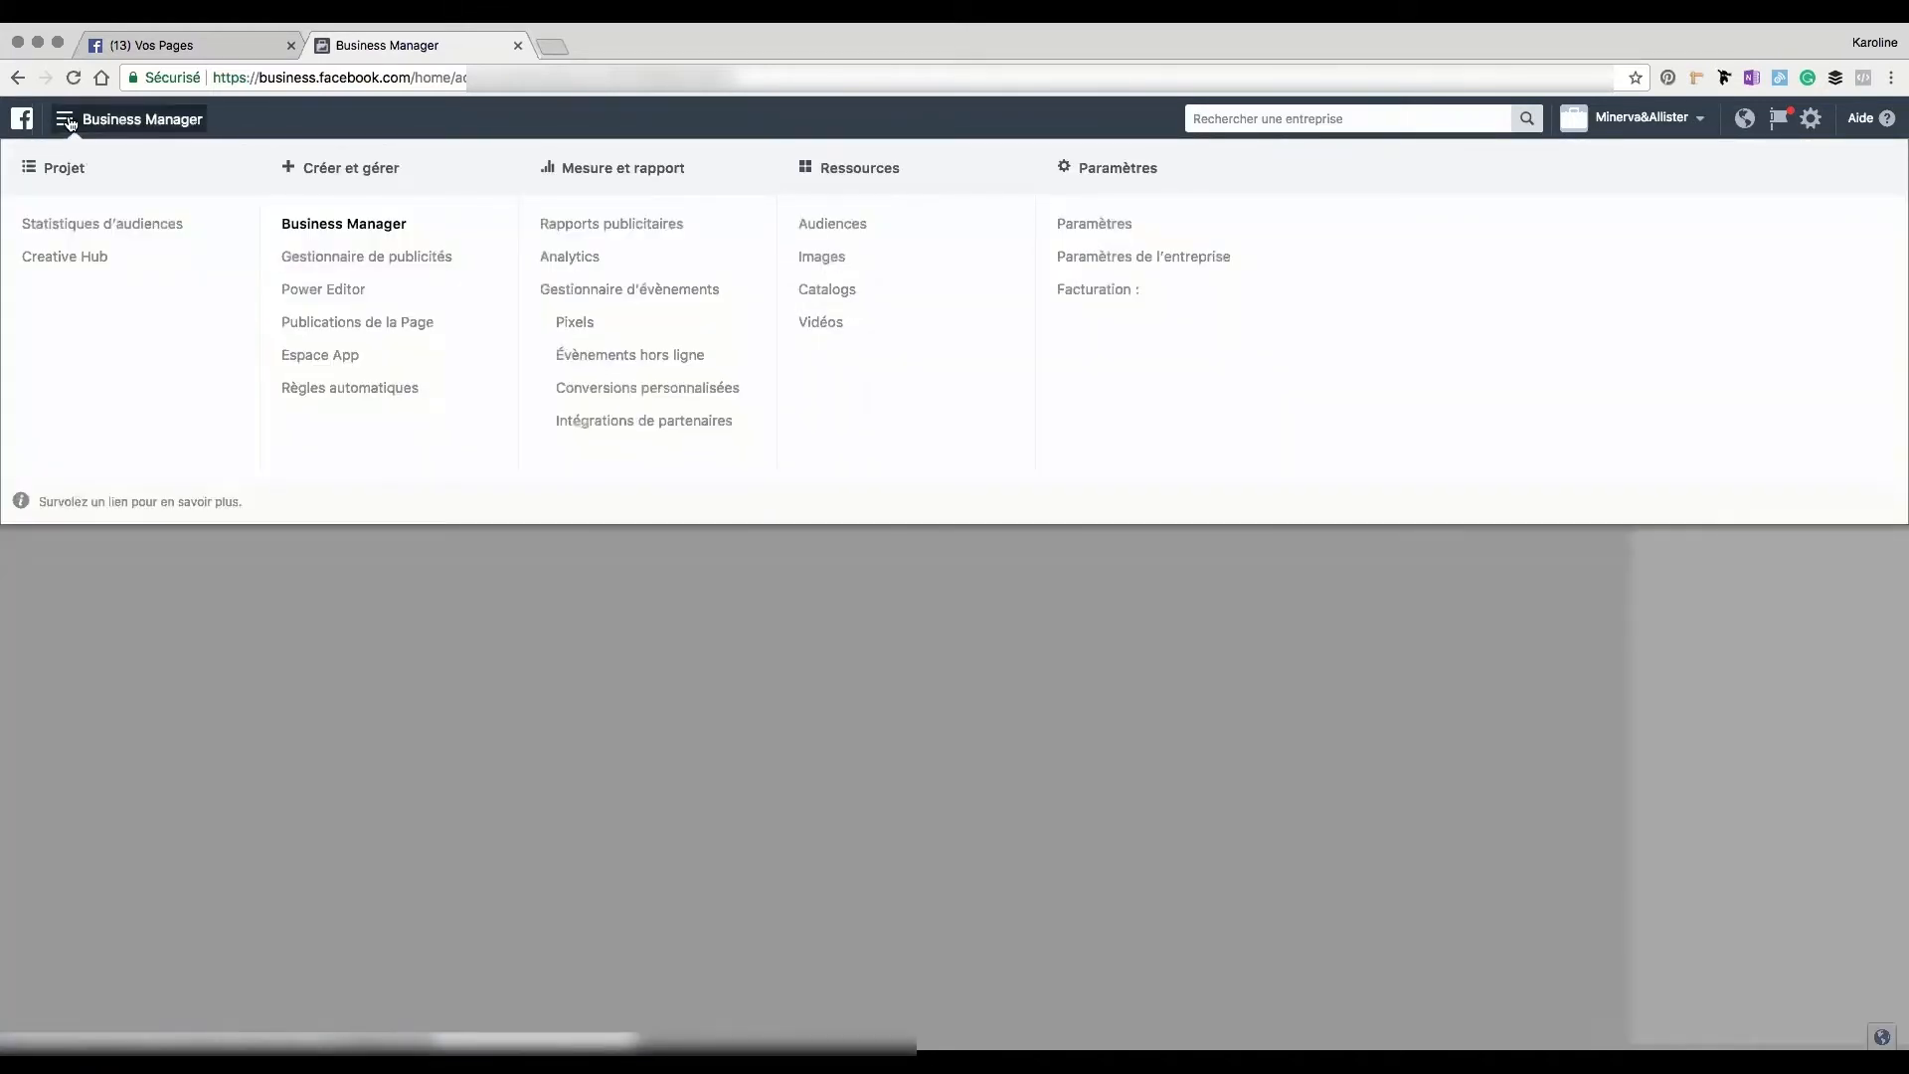
pyautogui.click(1098, 296)
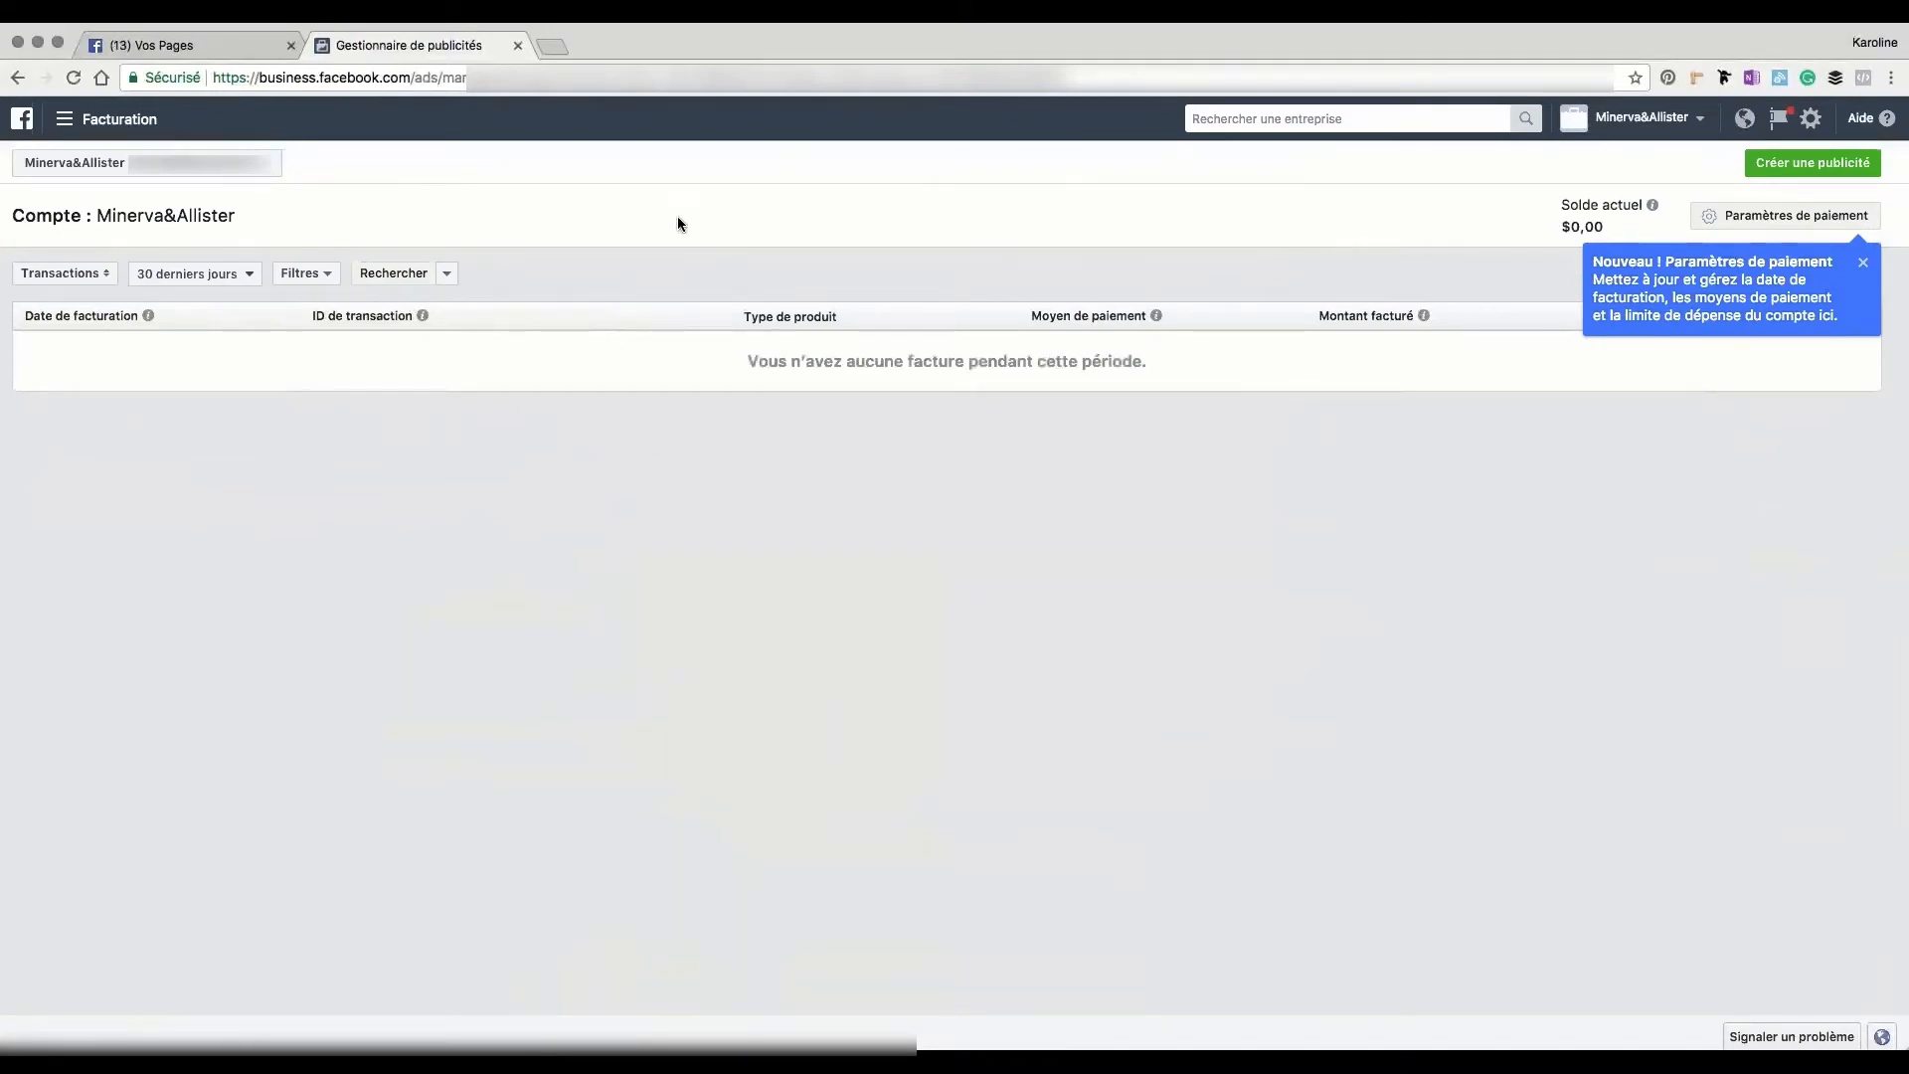
pyautogui.click(1862, 263)
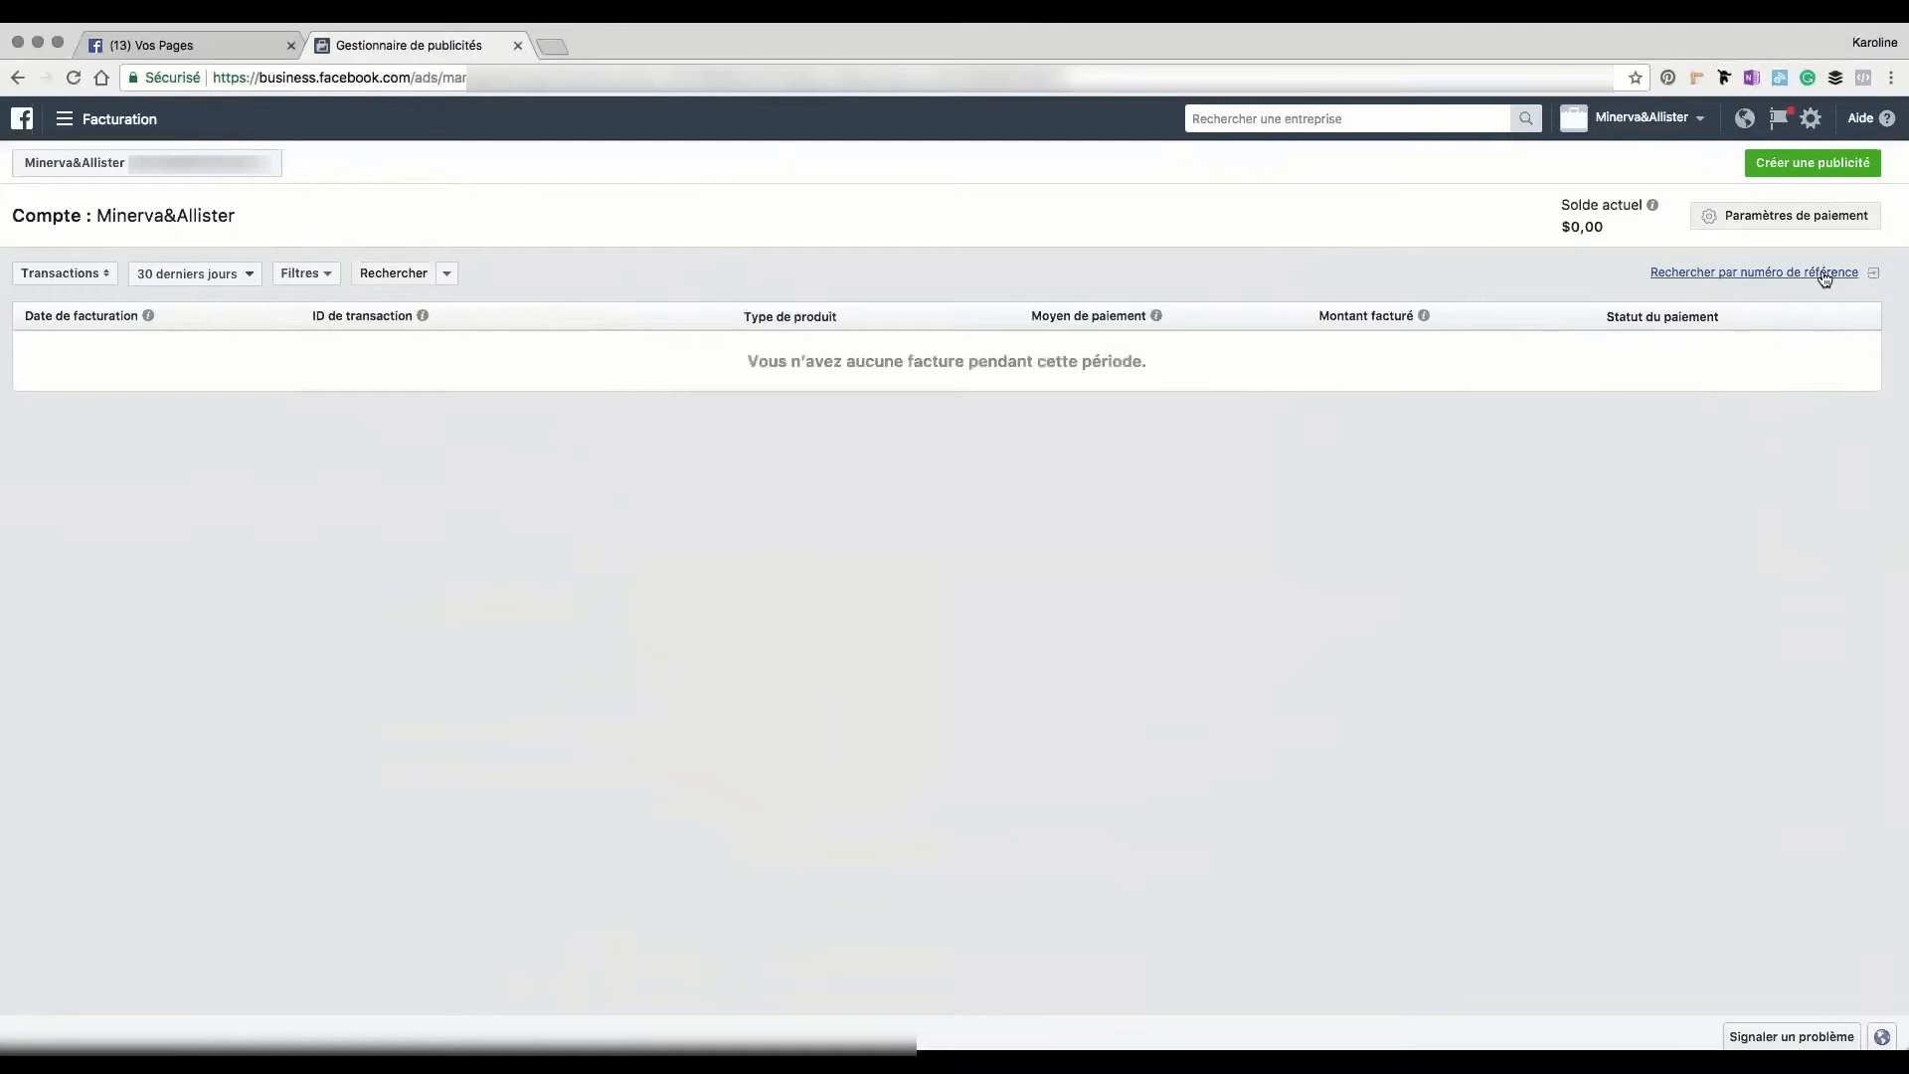
pyautogui.click(1802, 223)
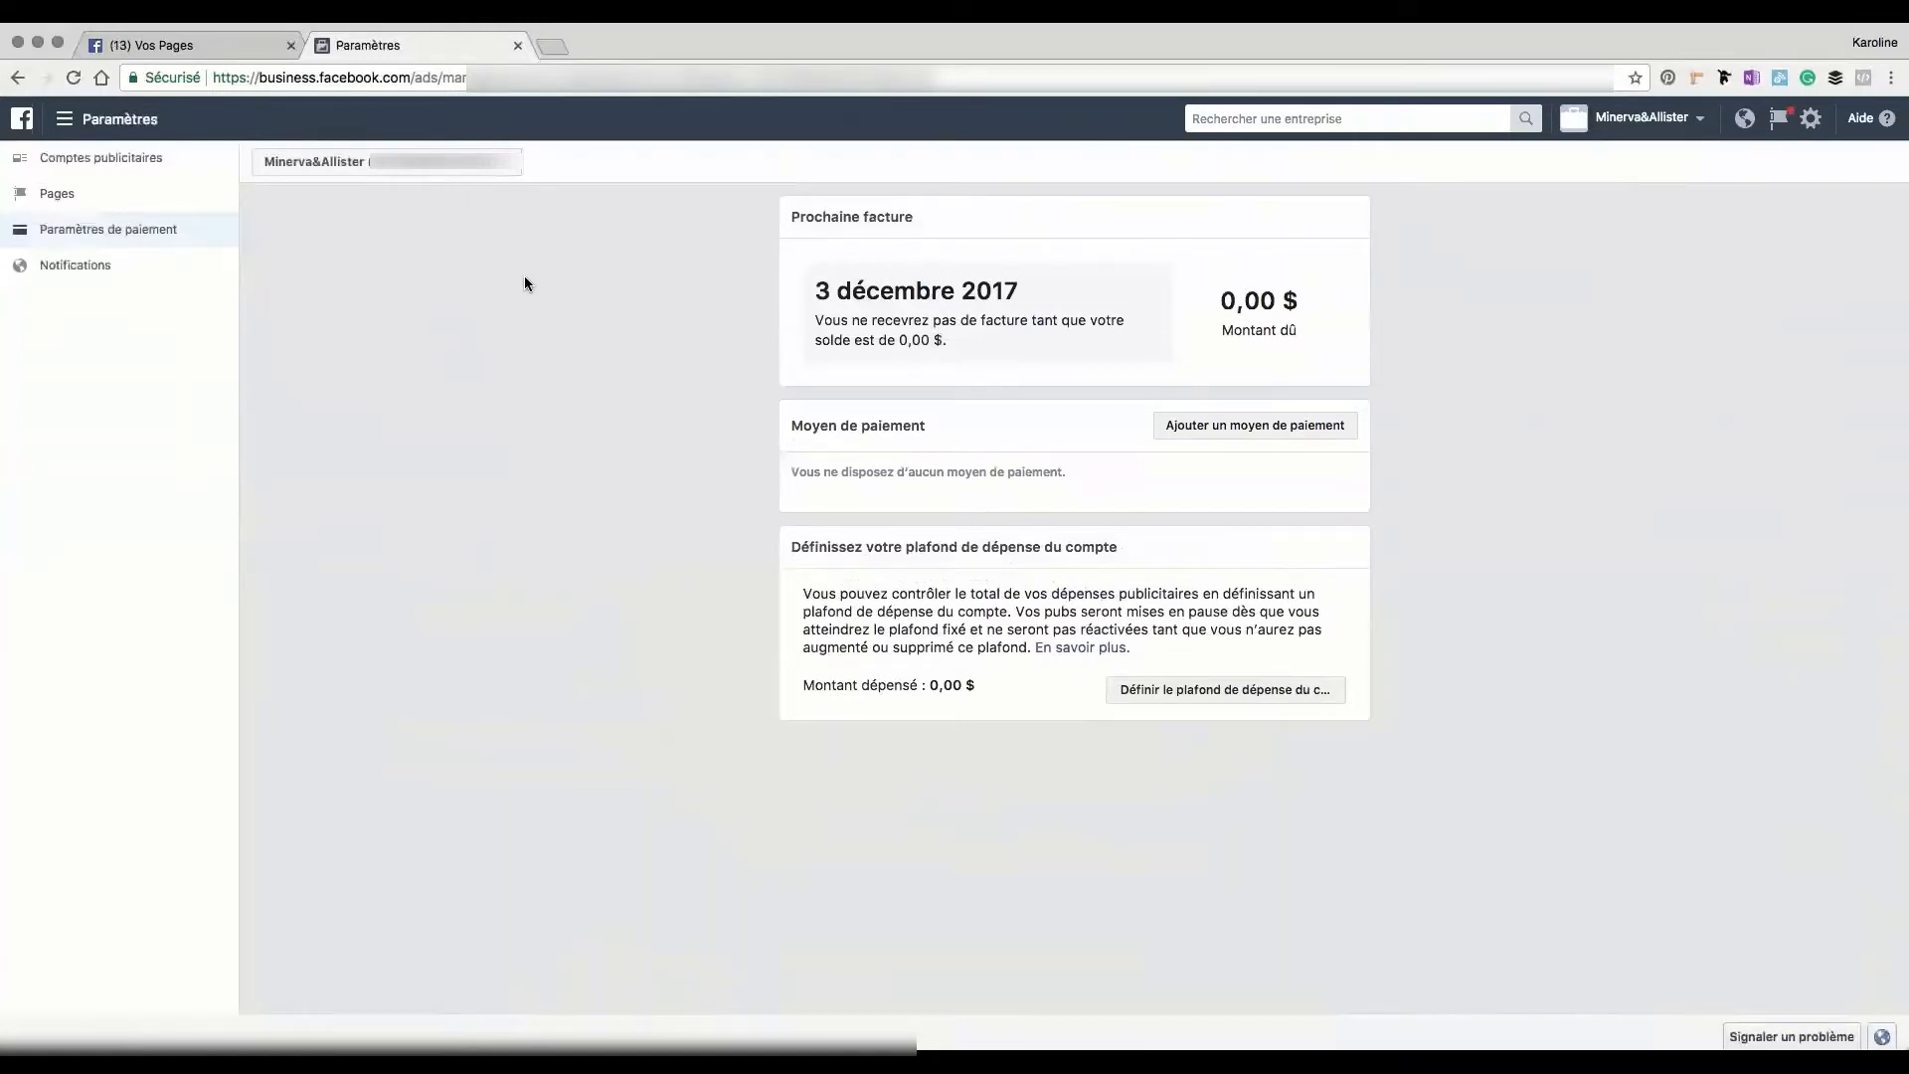
# Examine the PayPal and credit or debit card options for adding a payment method, and leave without adding one.
pyautogui.click(1238, 435)
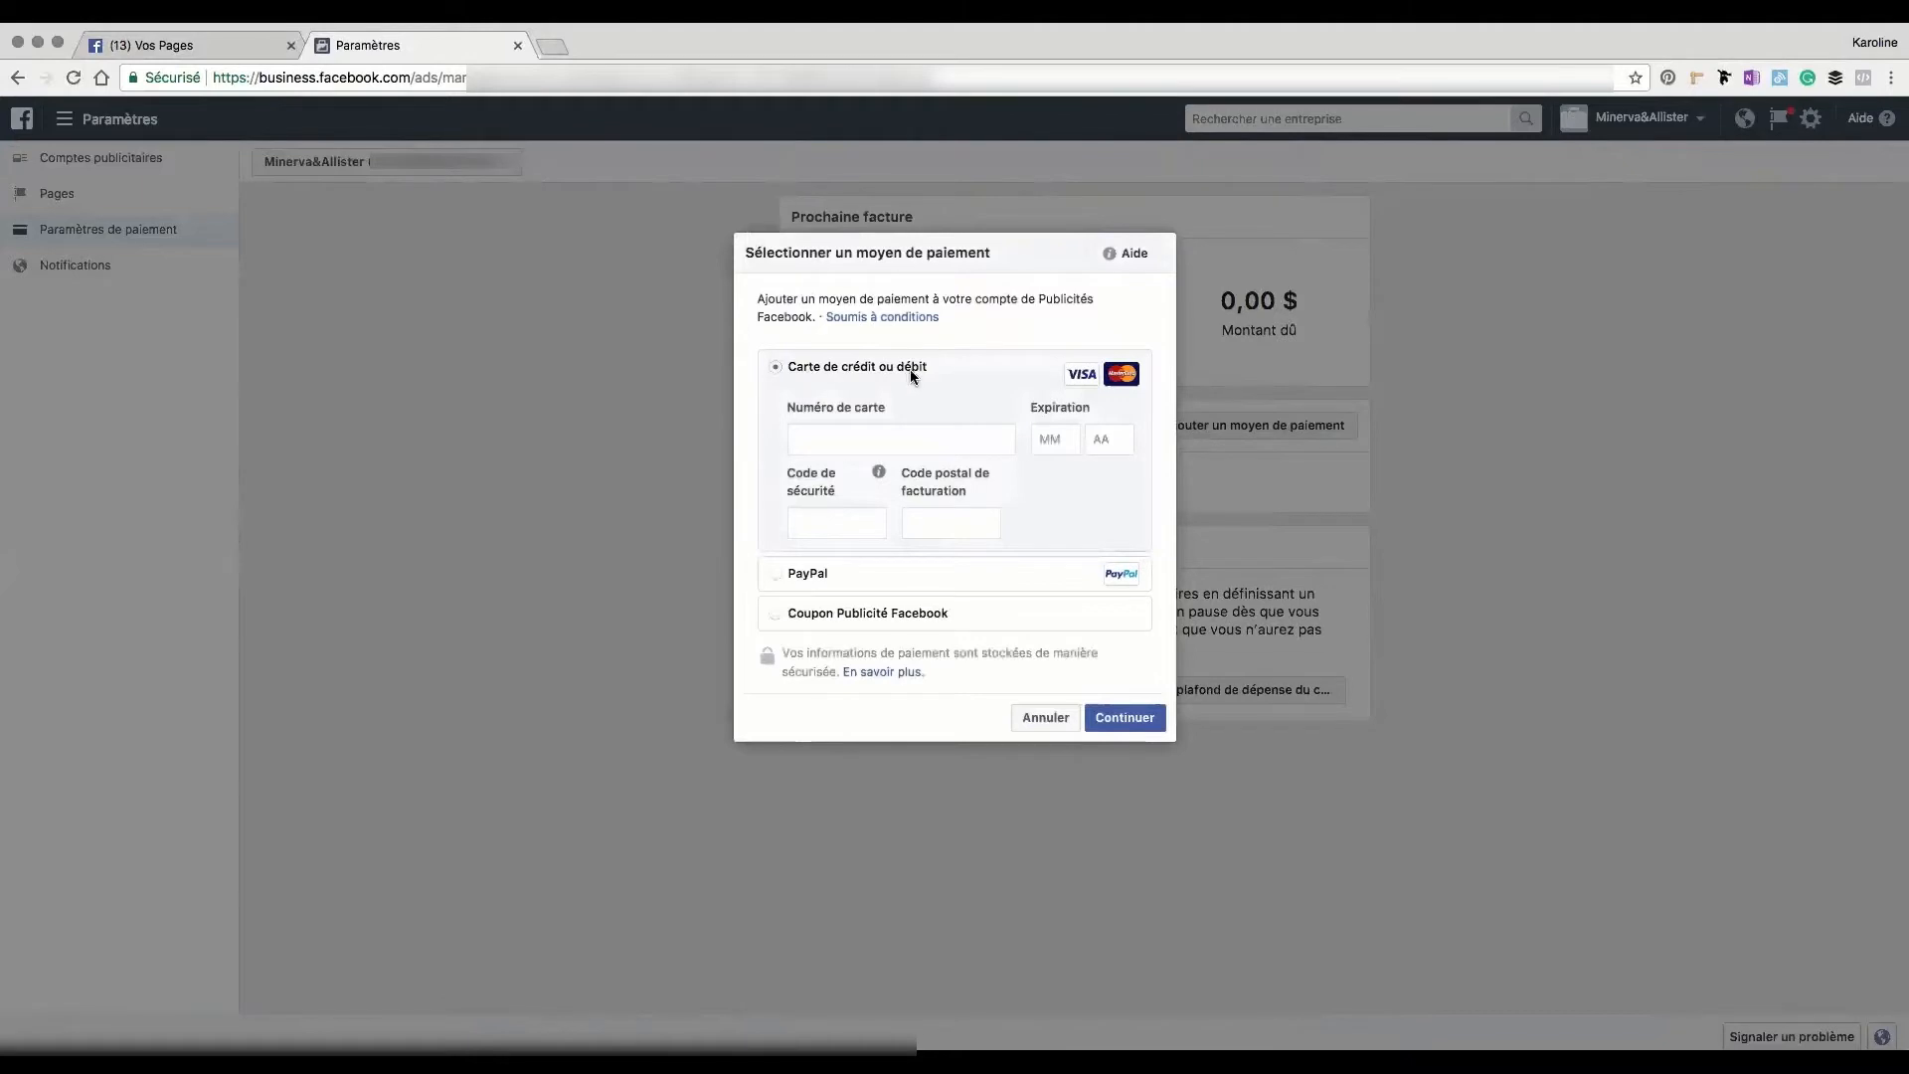
pyautogui.click(781, 574)
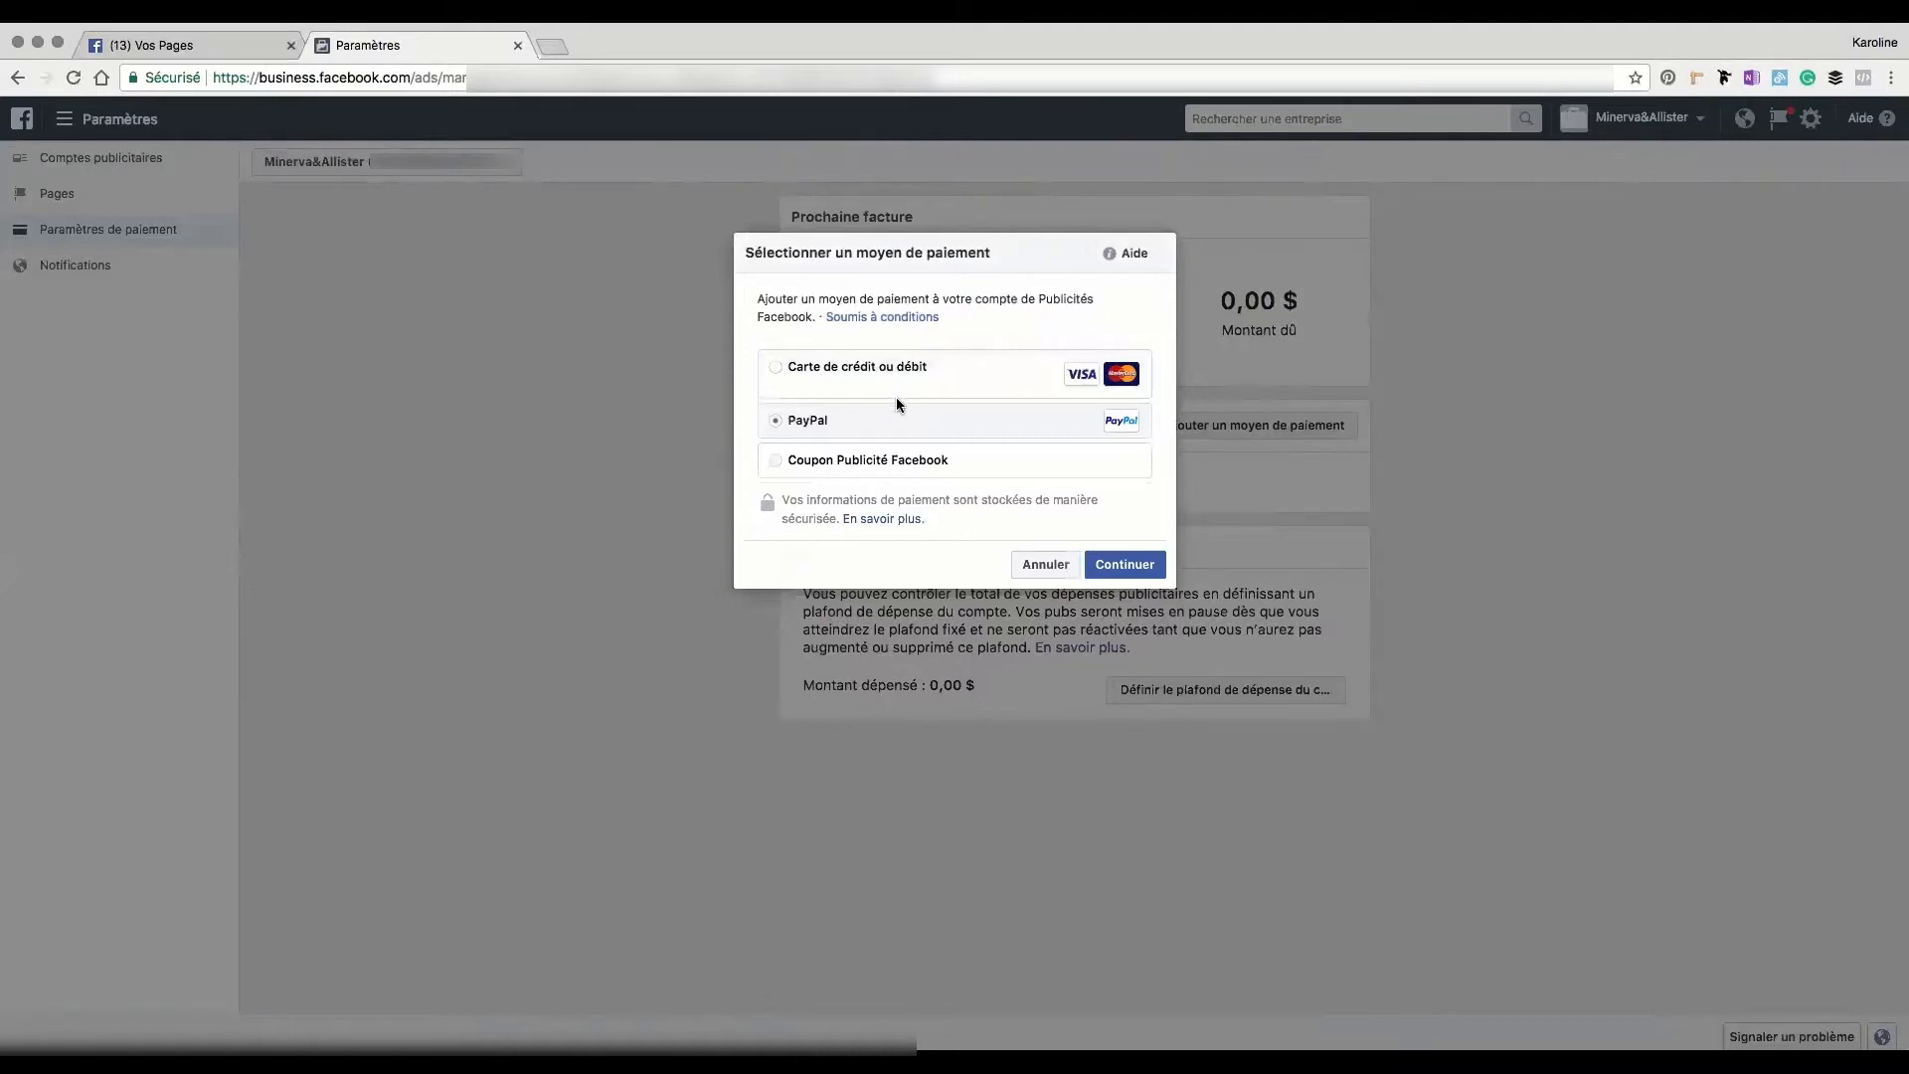
pyautogui.click(861, 369)
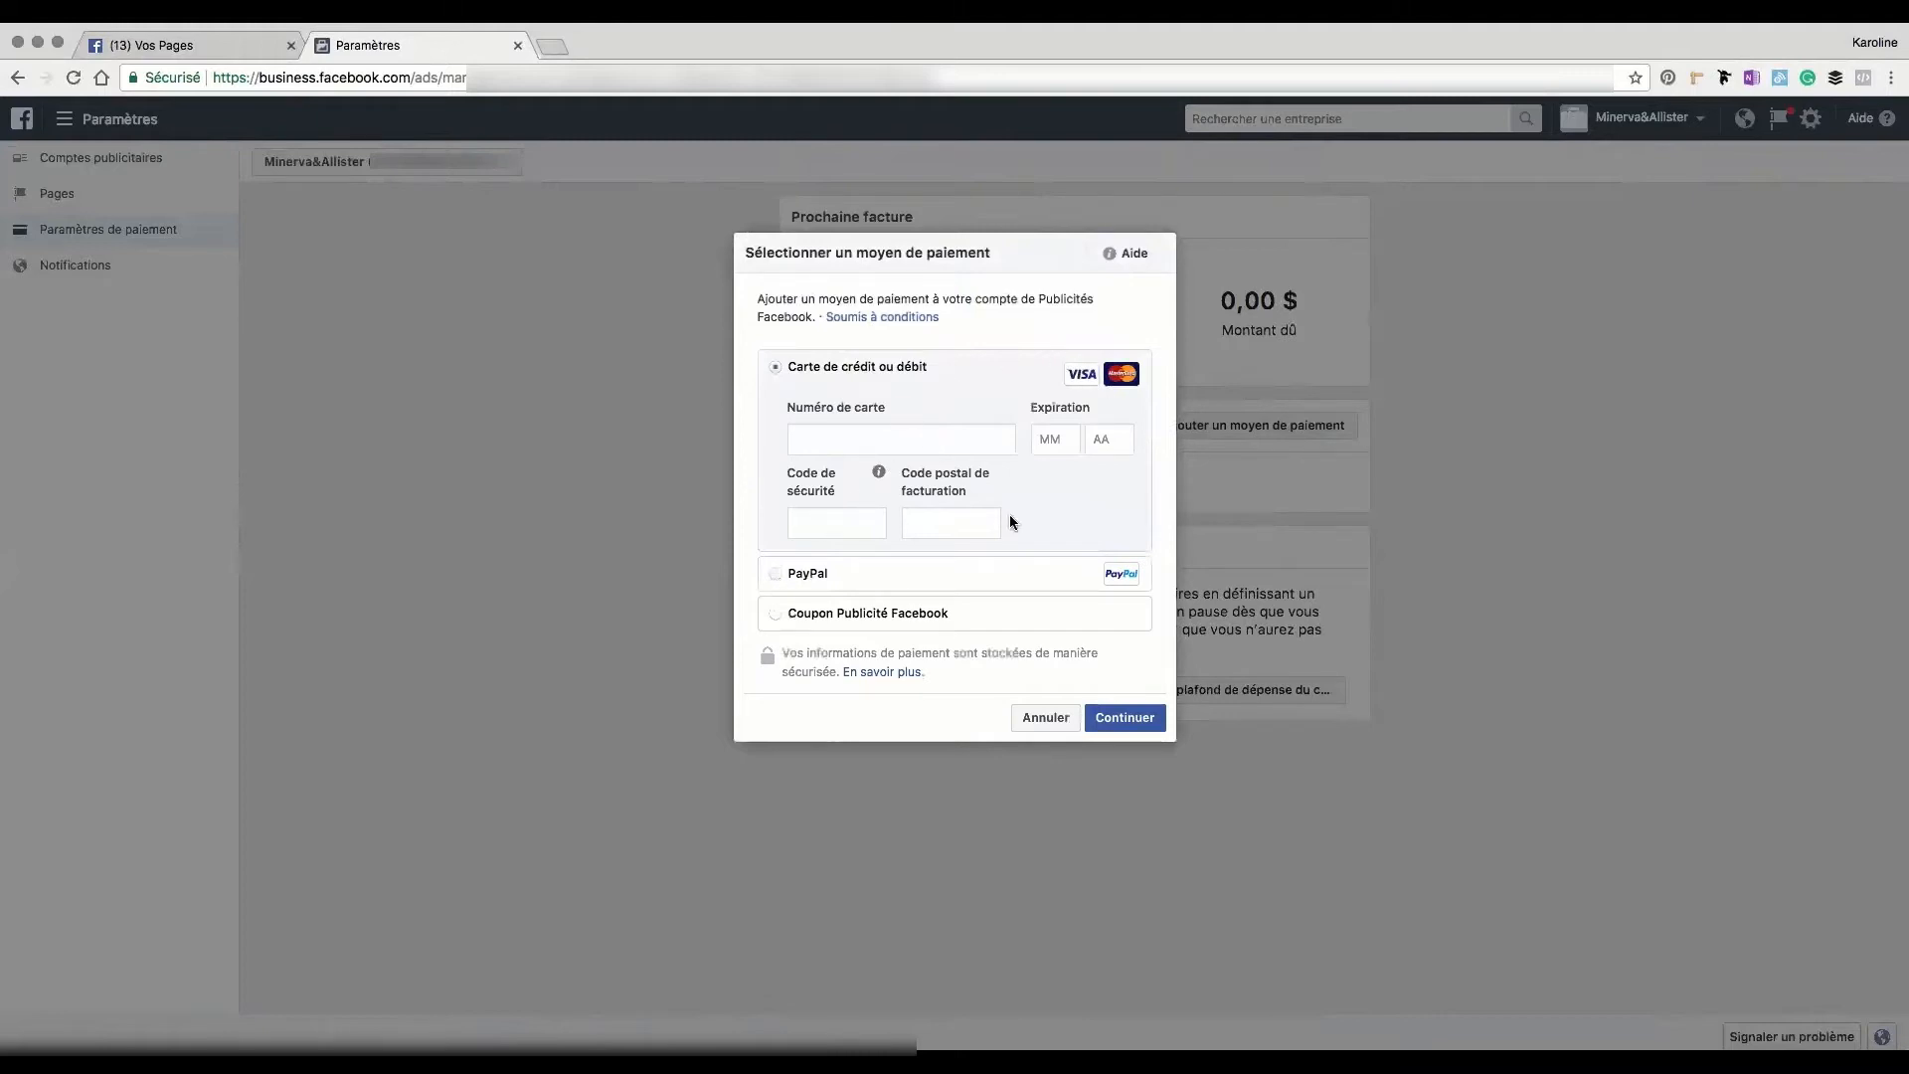
pyautogui.click(1063, 726)
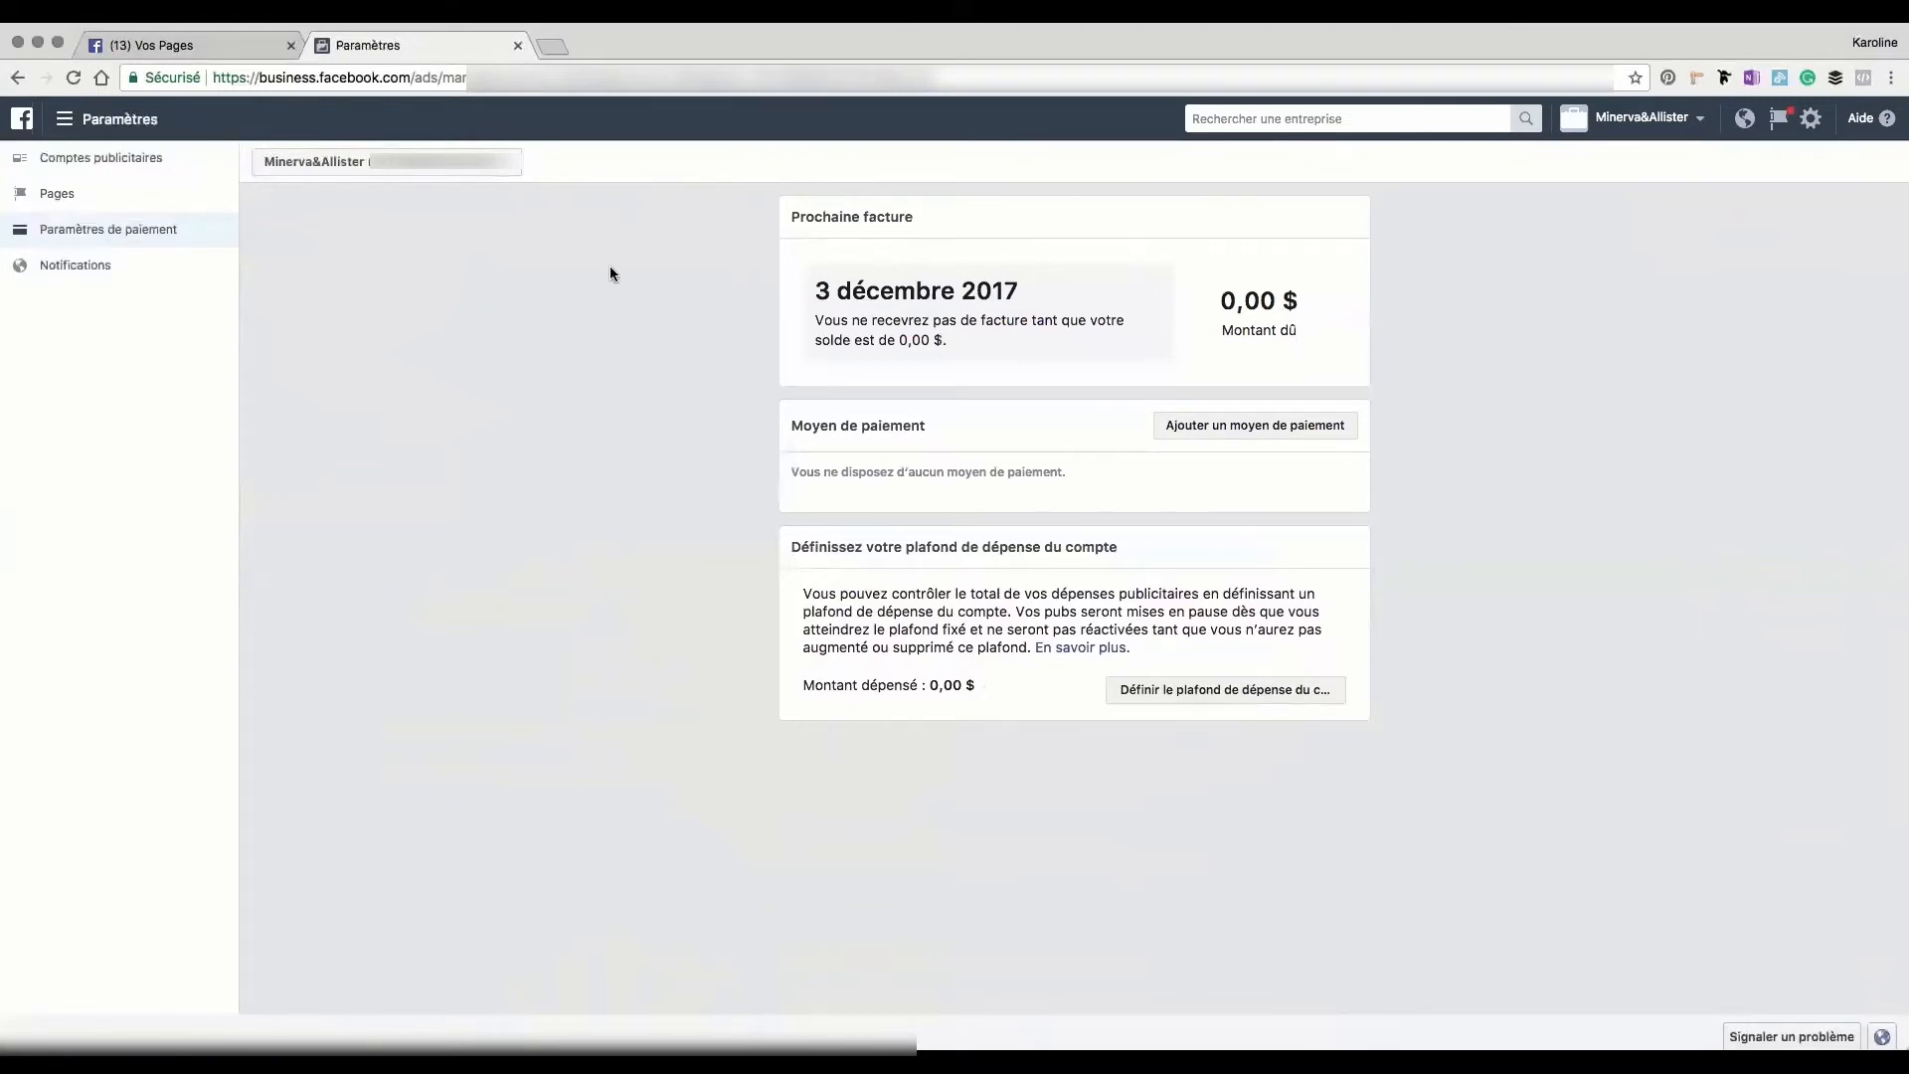
# Open the business settings and review the ad accounts and catalogues assigned to the first listed person.
pyautogui.click(129, 119)
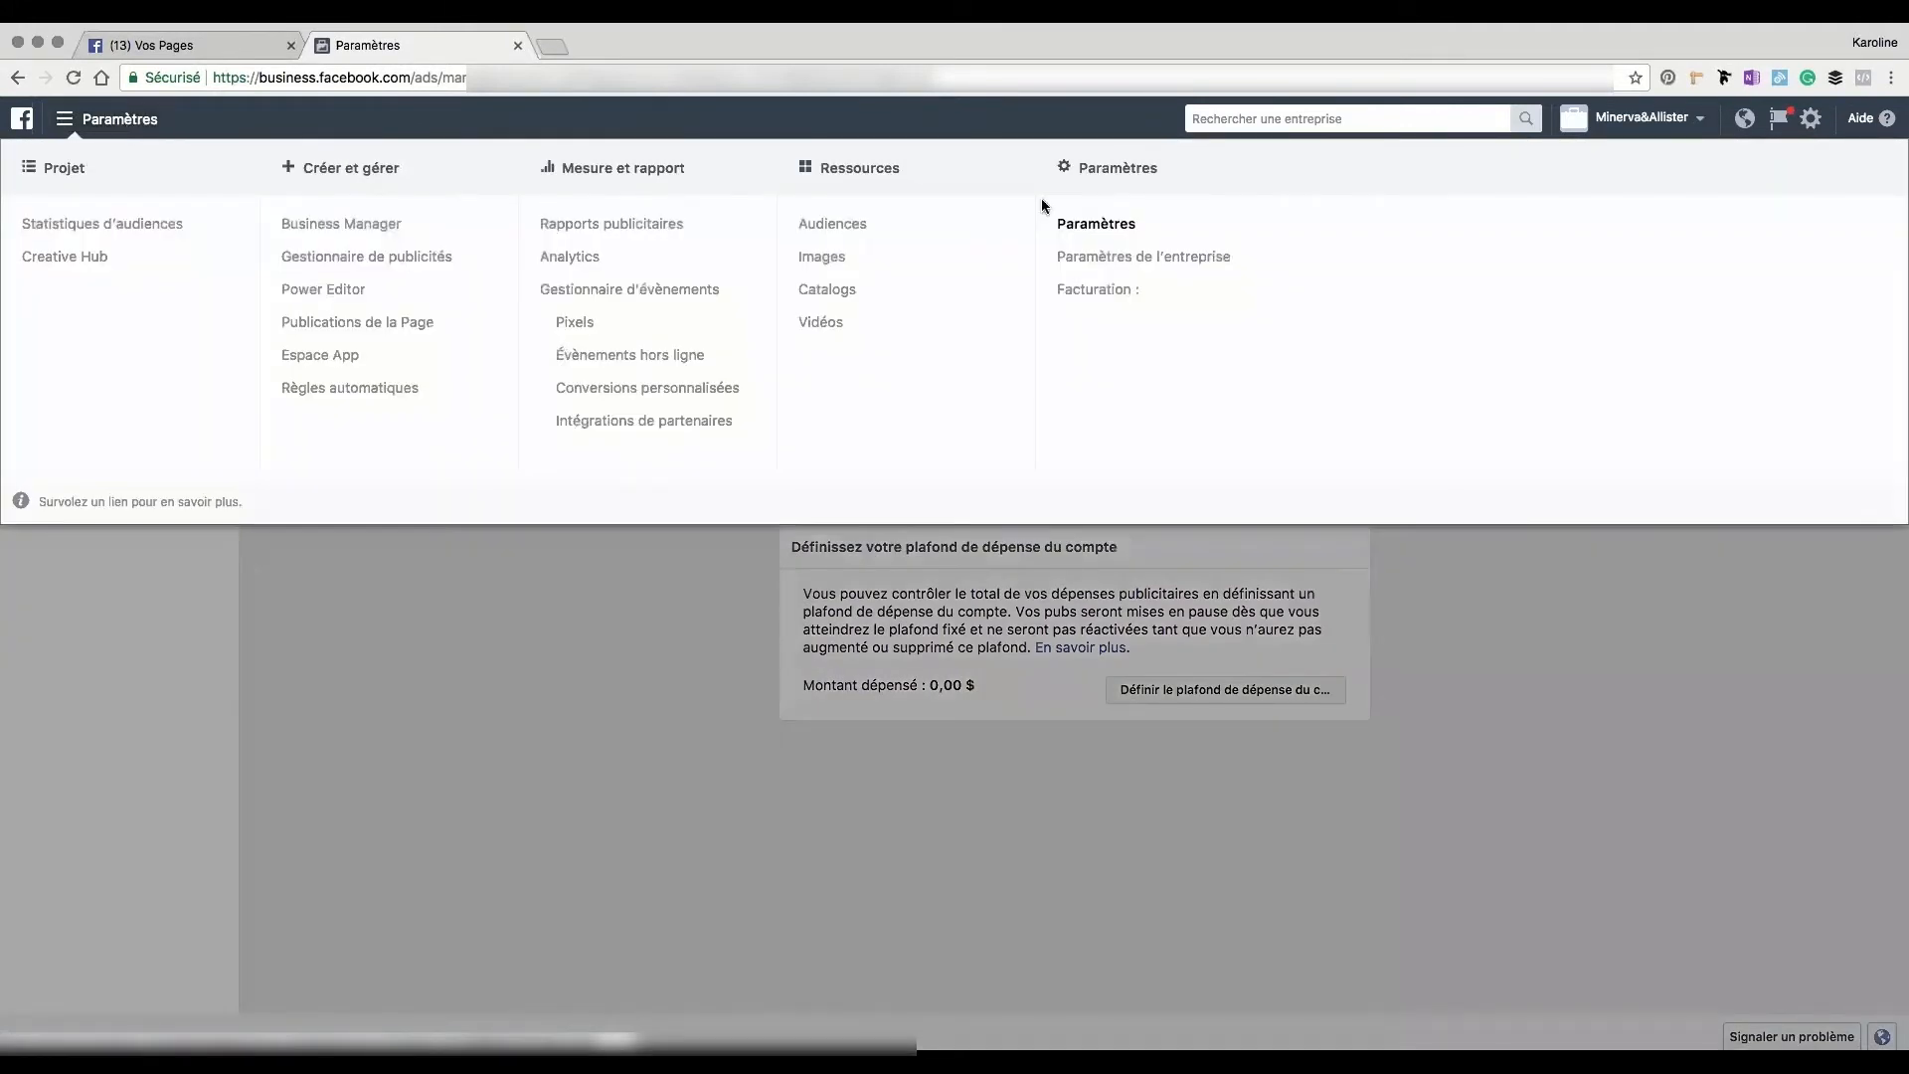
pyautogui.click(1135, 257)
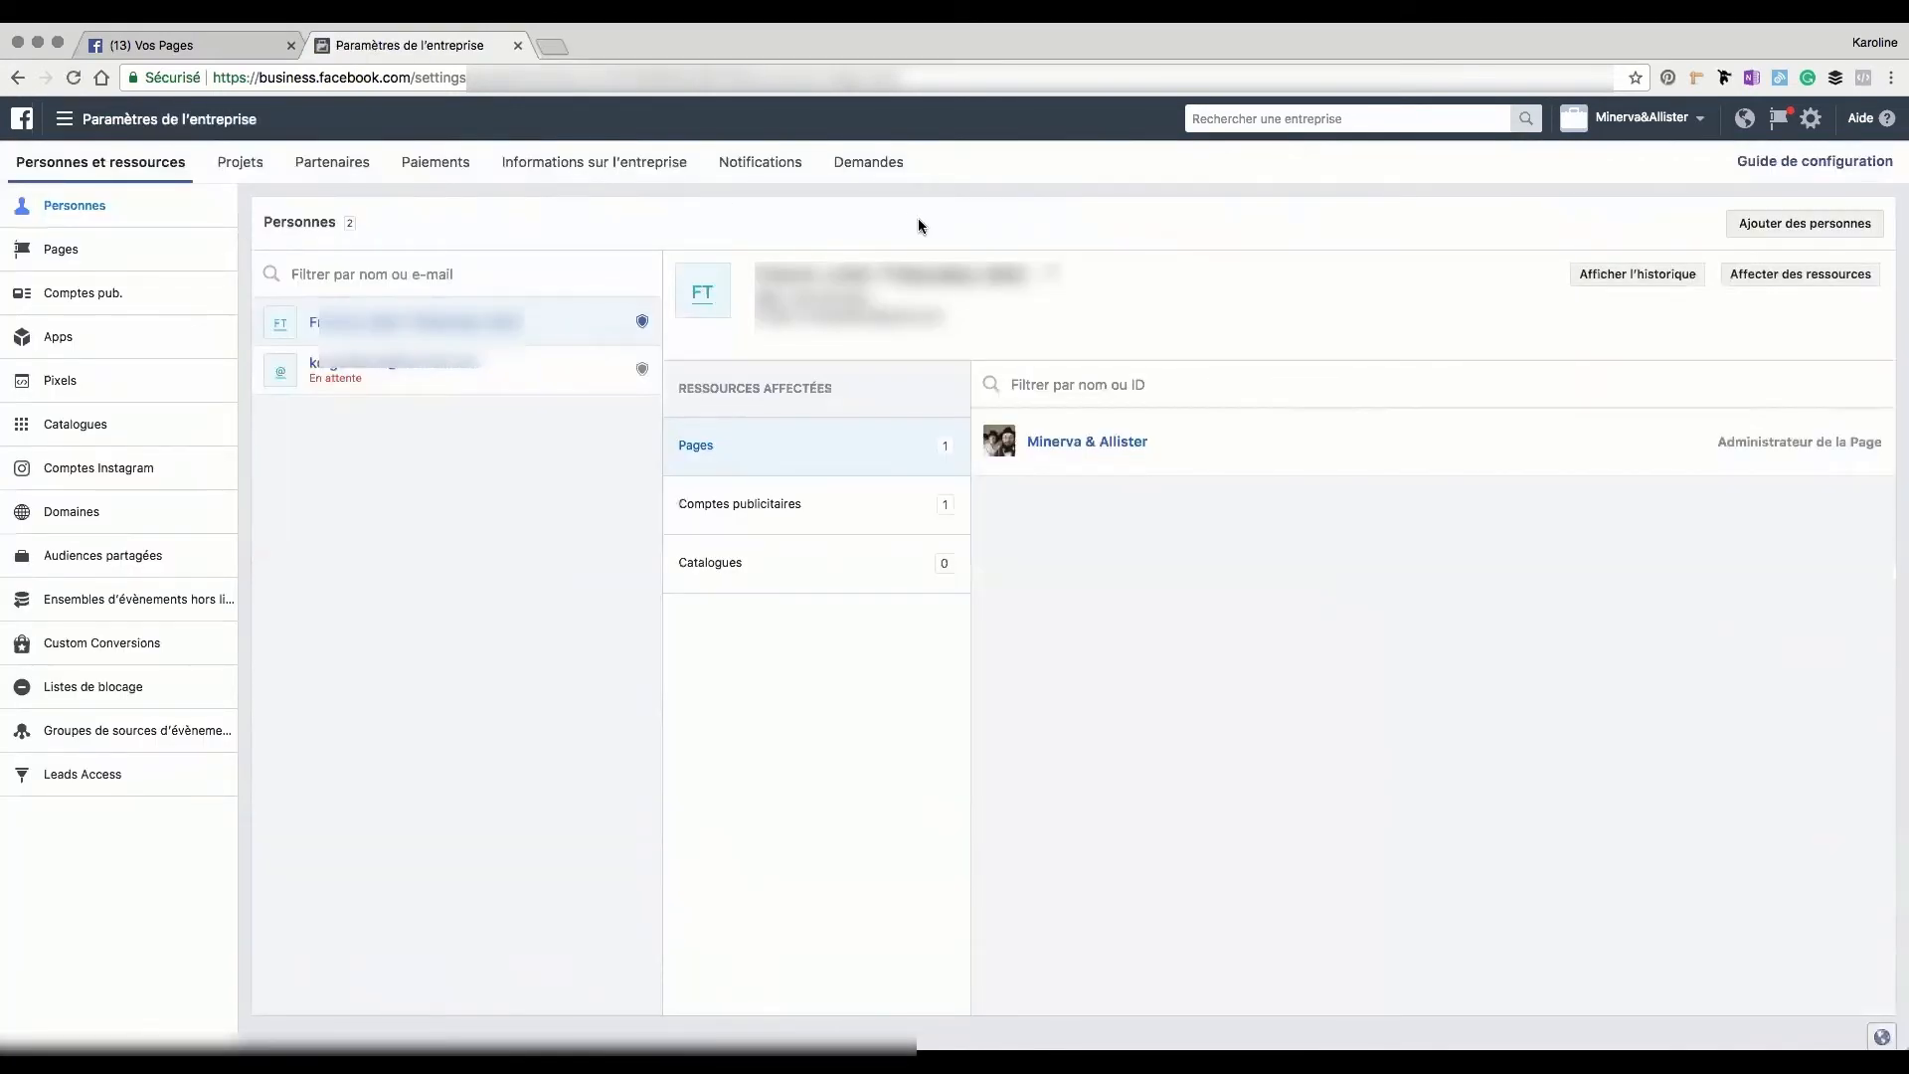
pyautogui.click(205, 119)
pyautogui.click(1159, 694)
pyautogui.click(821, 502)
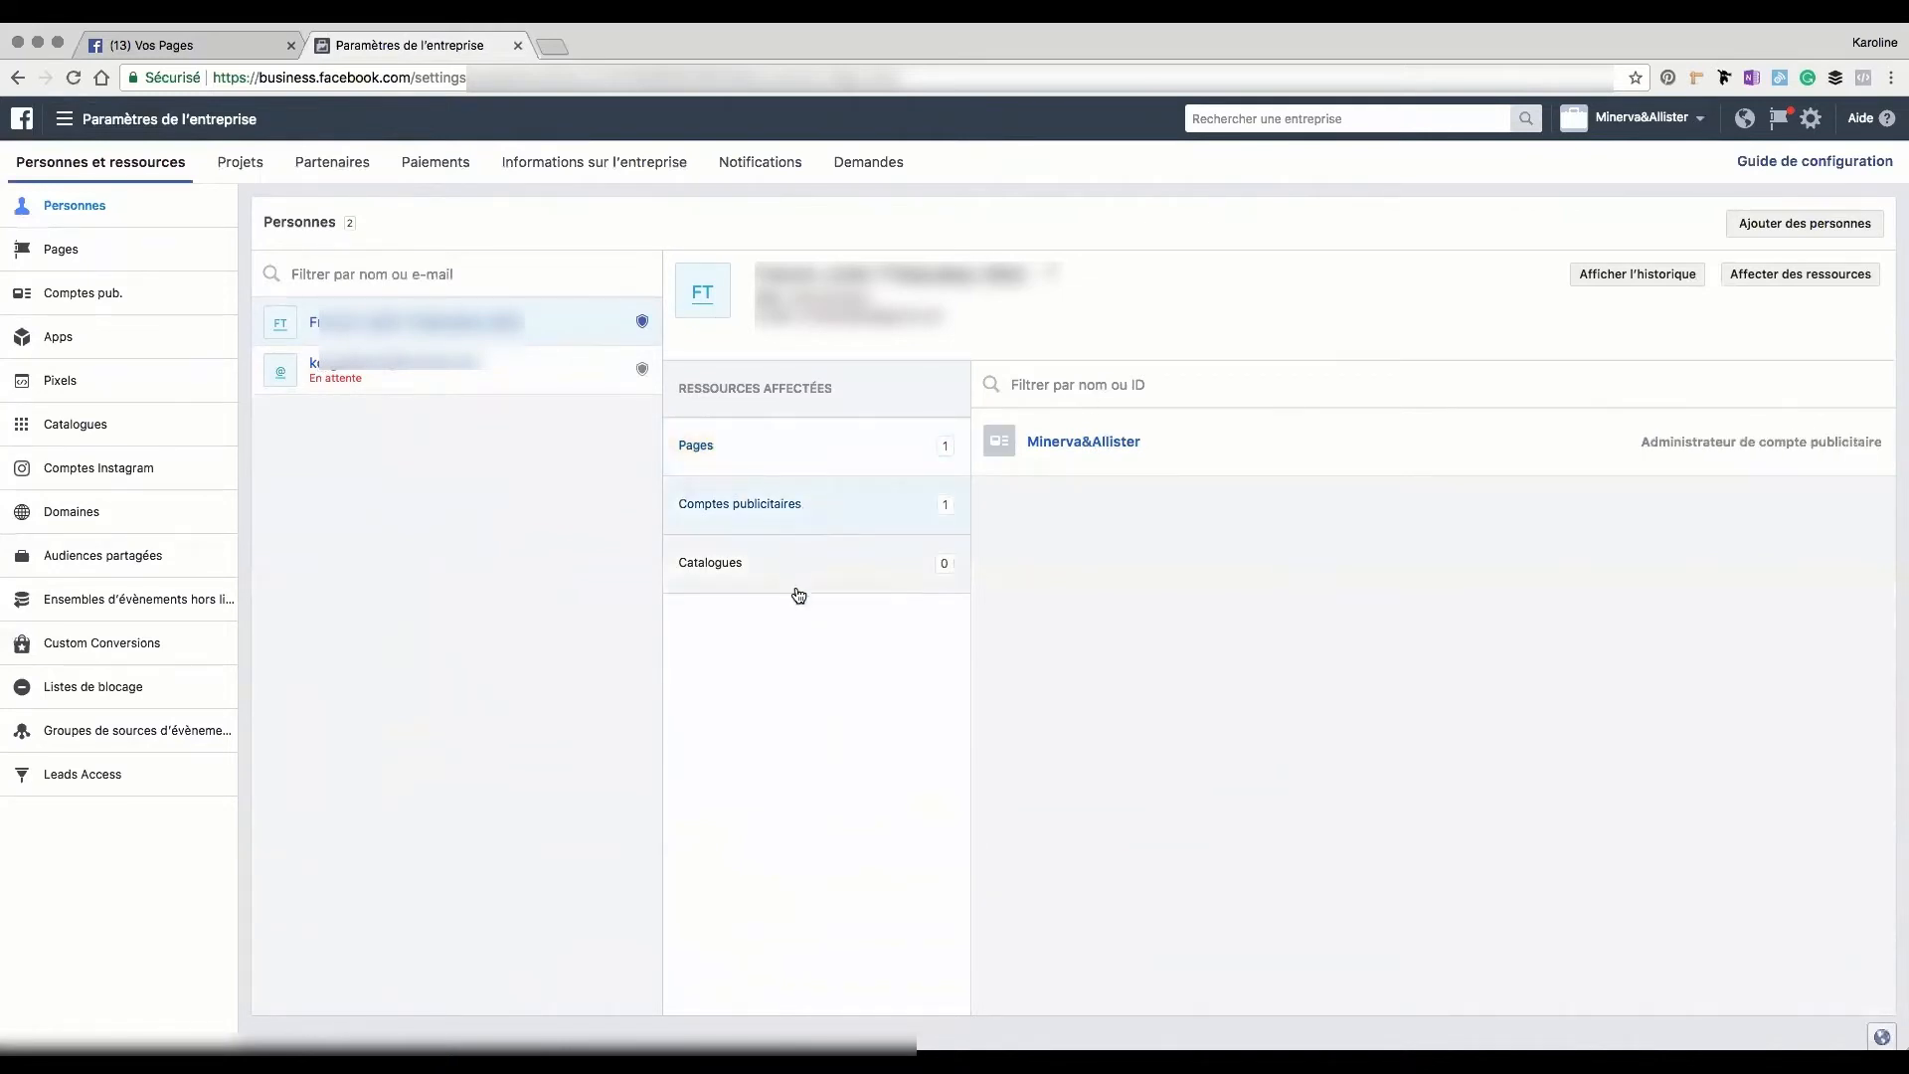
pyautogui.click(797, 587)
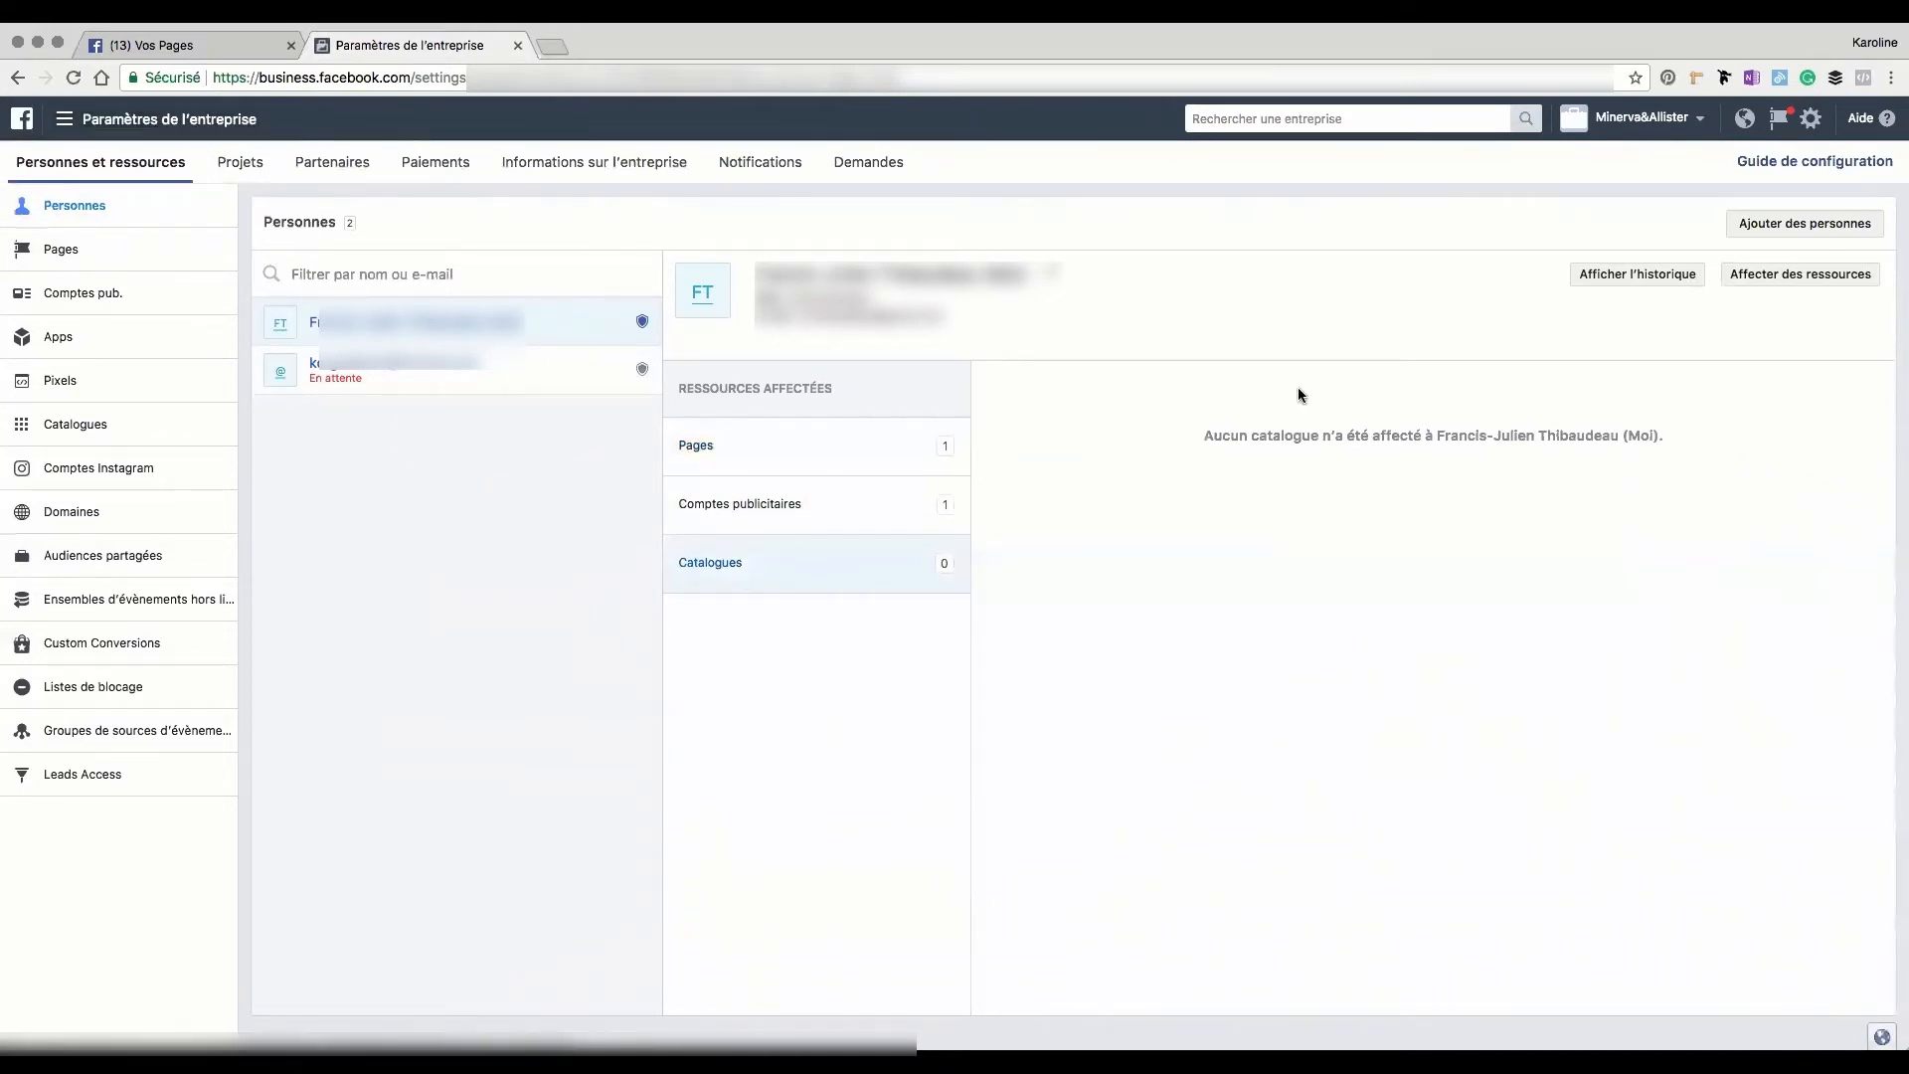
# Look at the form for adding people to the business without submitting it, and look over the available management tools.
pyautogui.click(1839, 227)
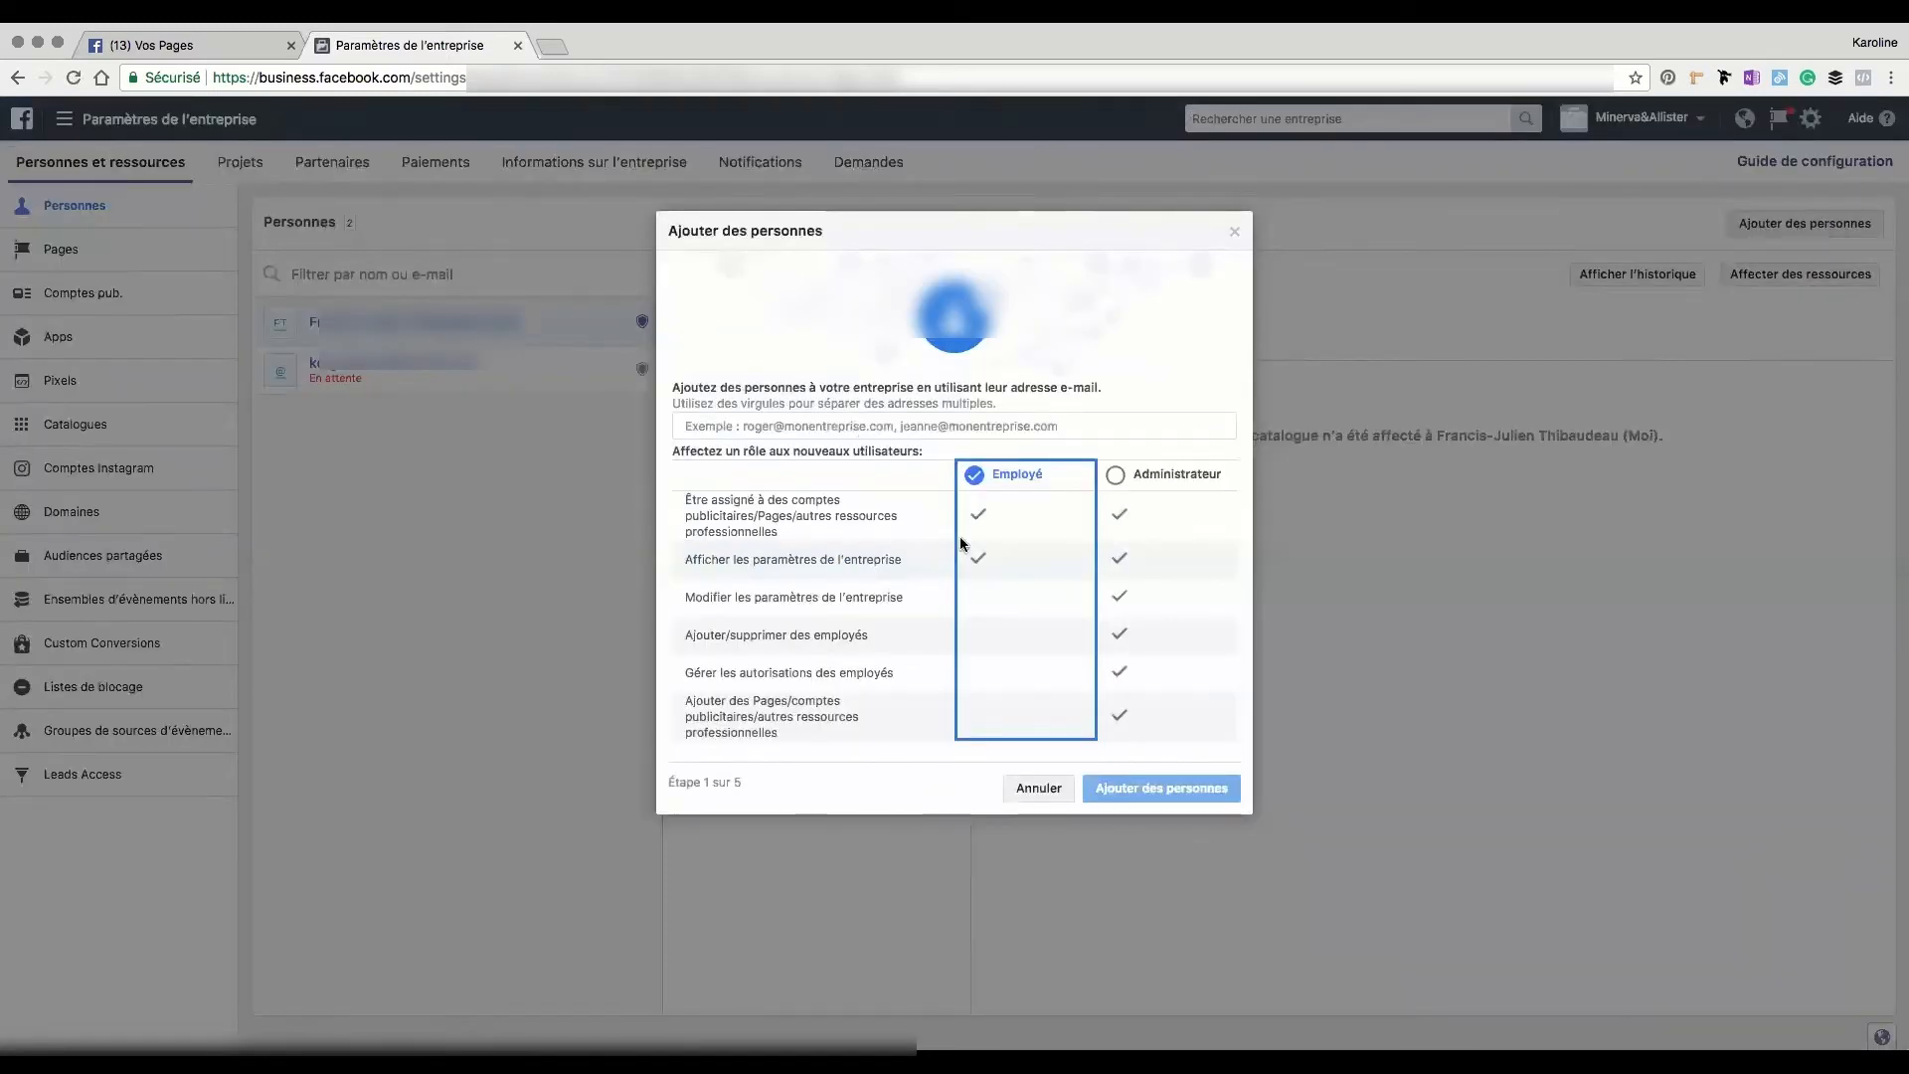
pyautogui.click(1039, 788)
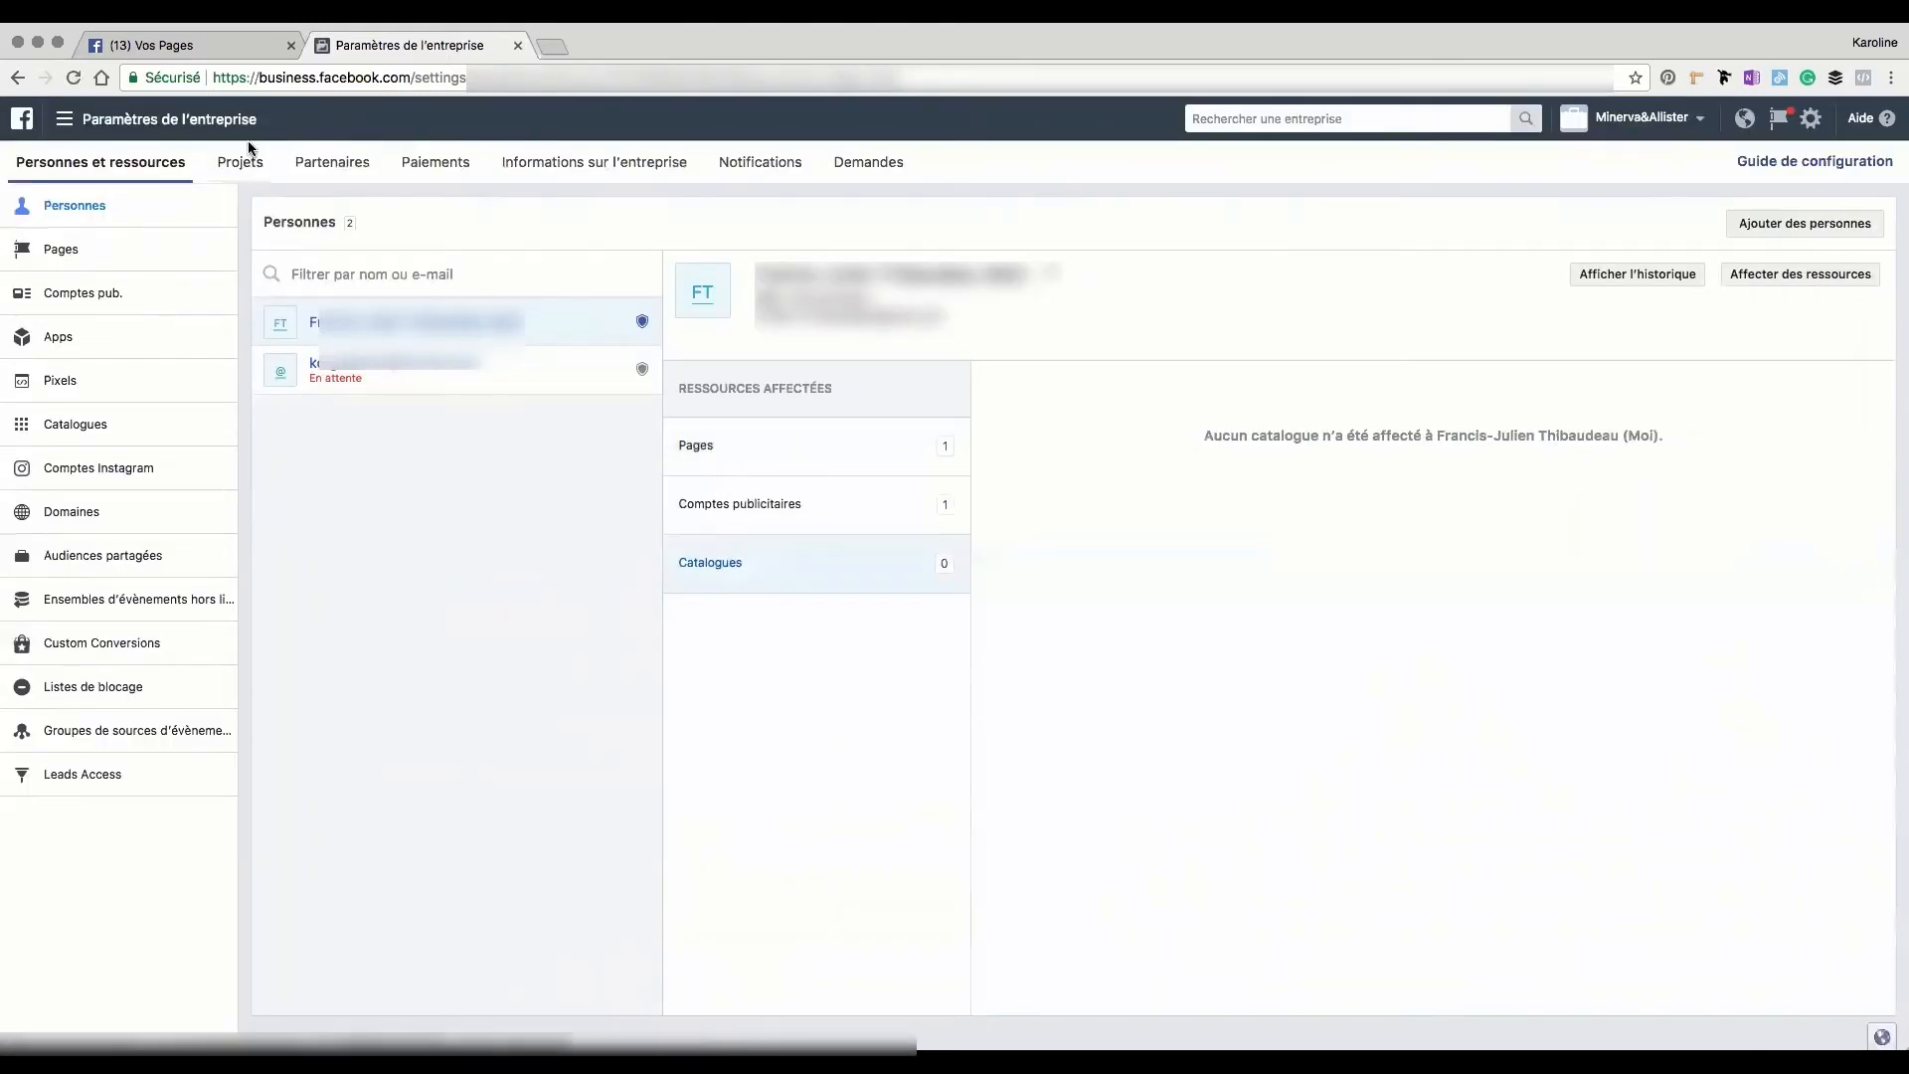
pyautogui.click(149, 120)
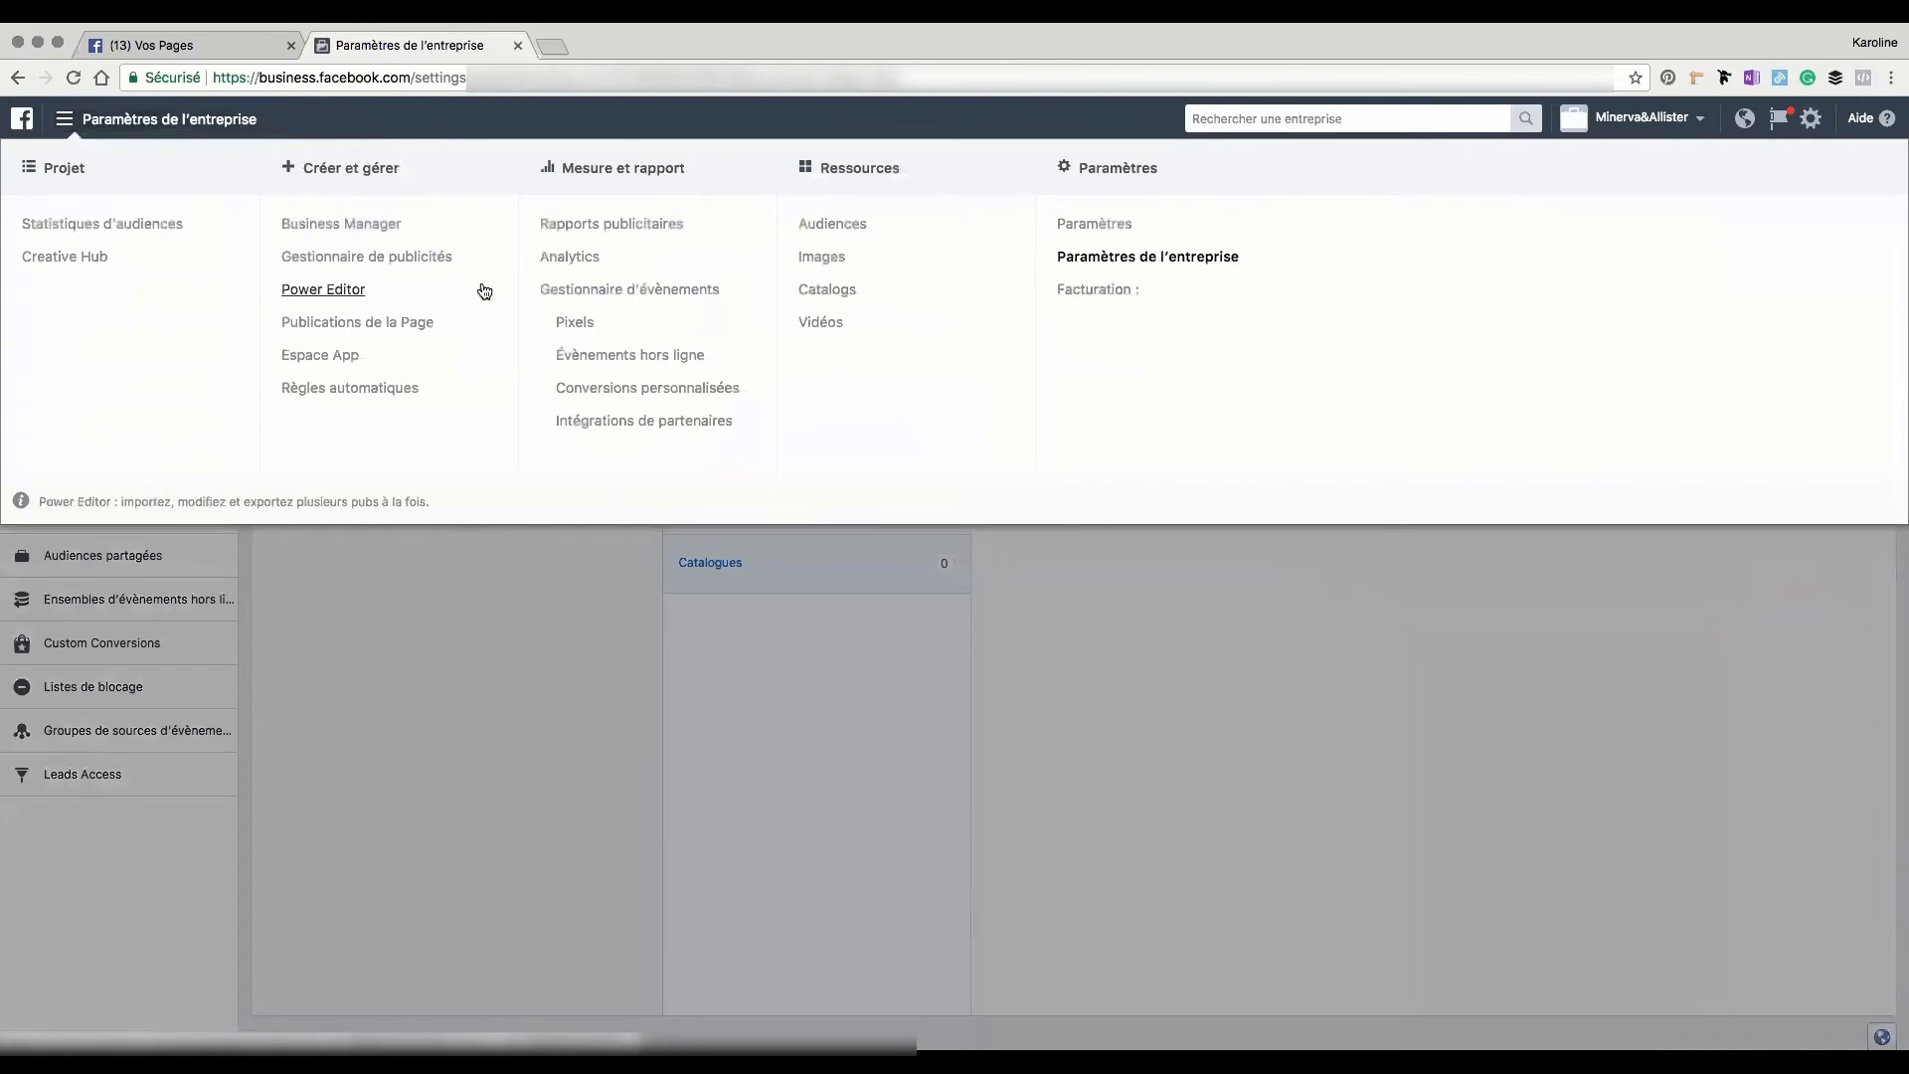
pyautogui.click(443, 733)
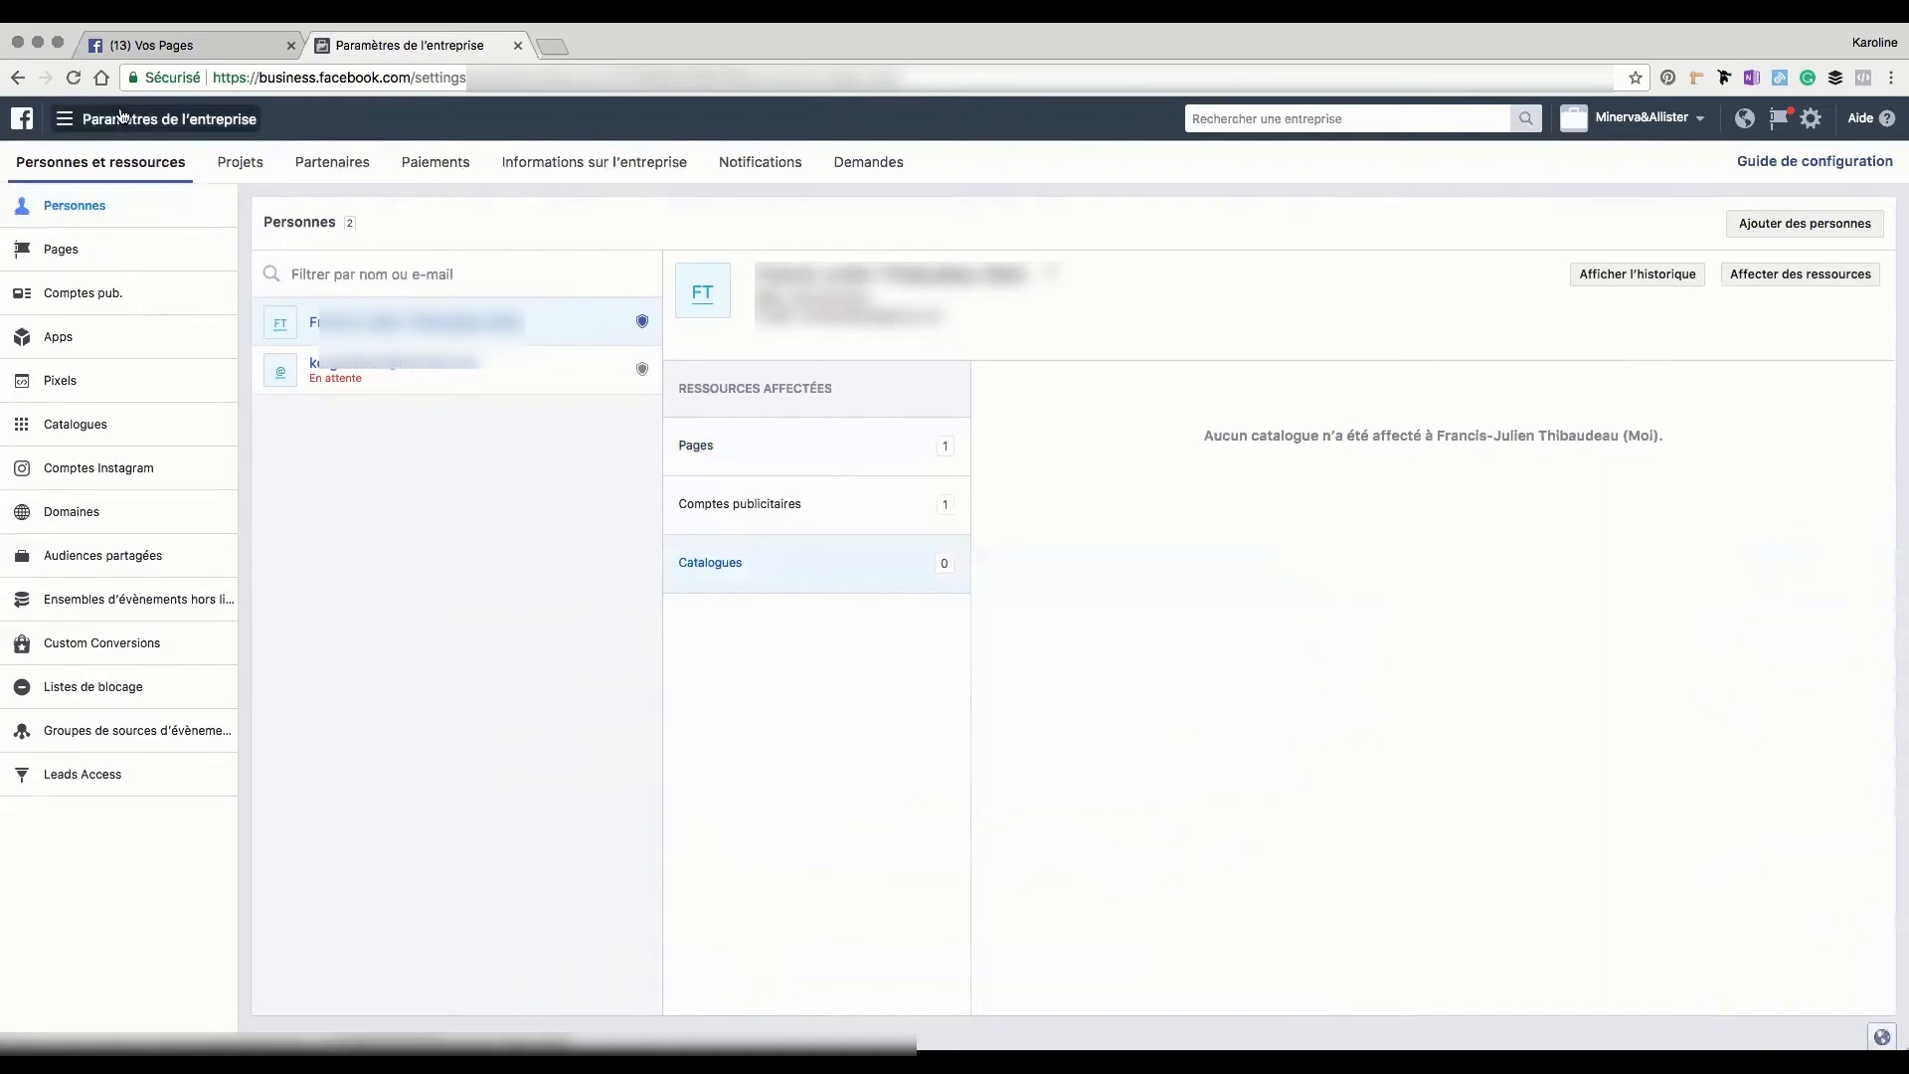
pyautogui.click(65, 118)
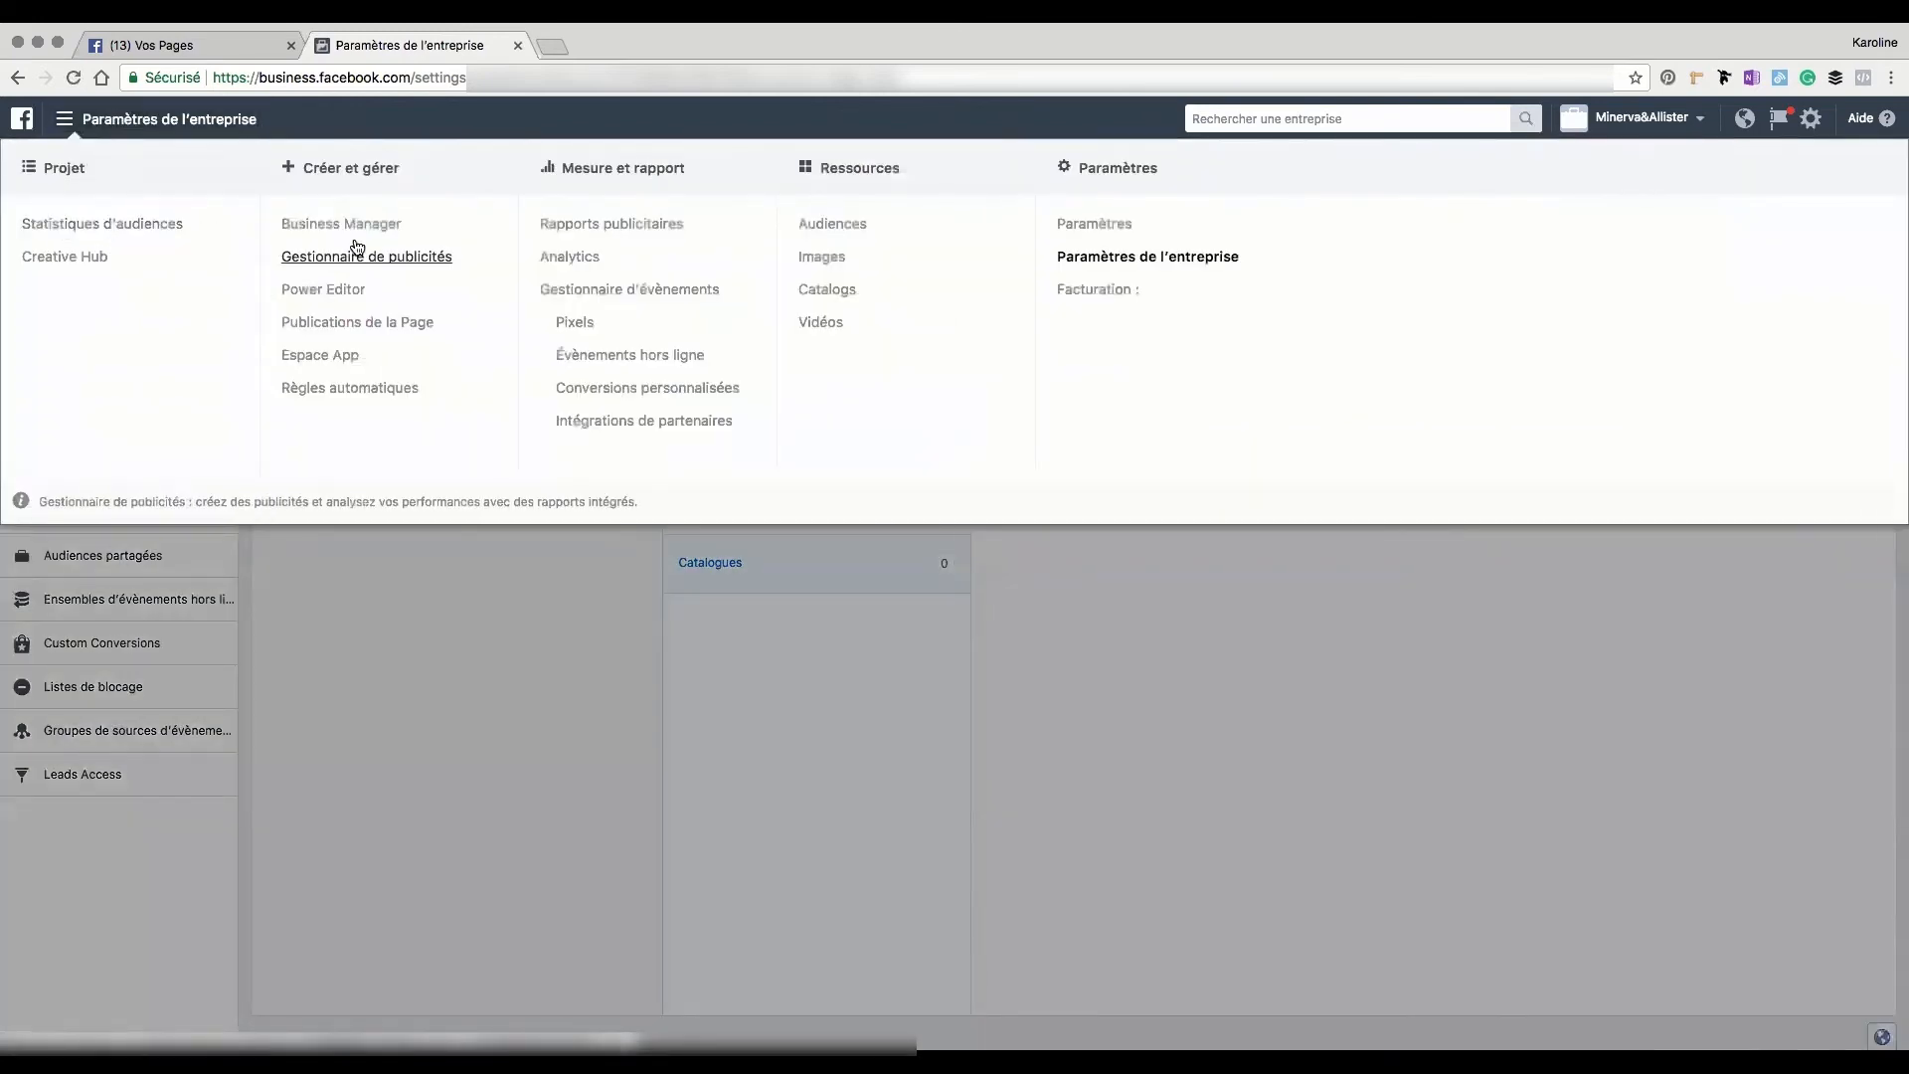
pyautogui.click(522, 600)
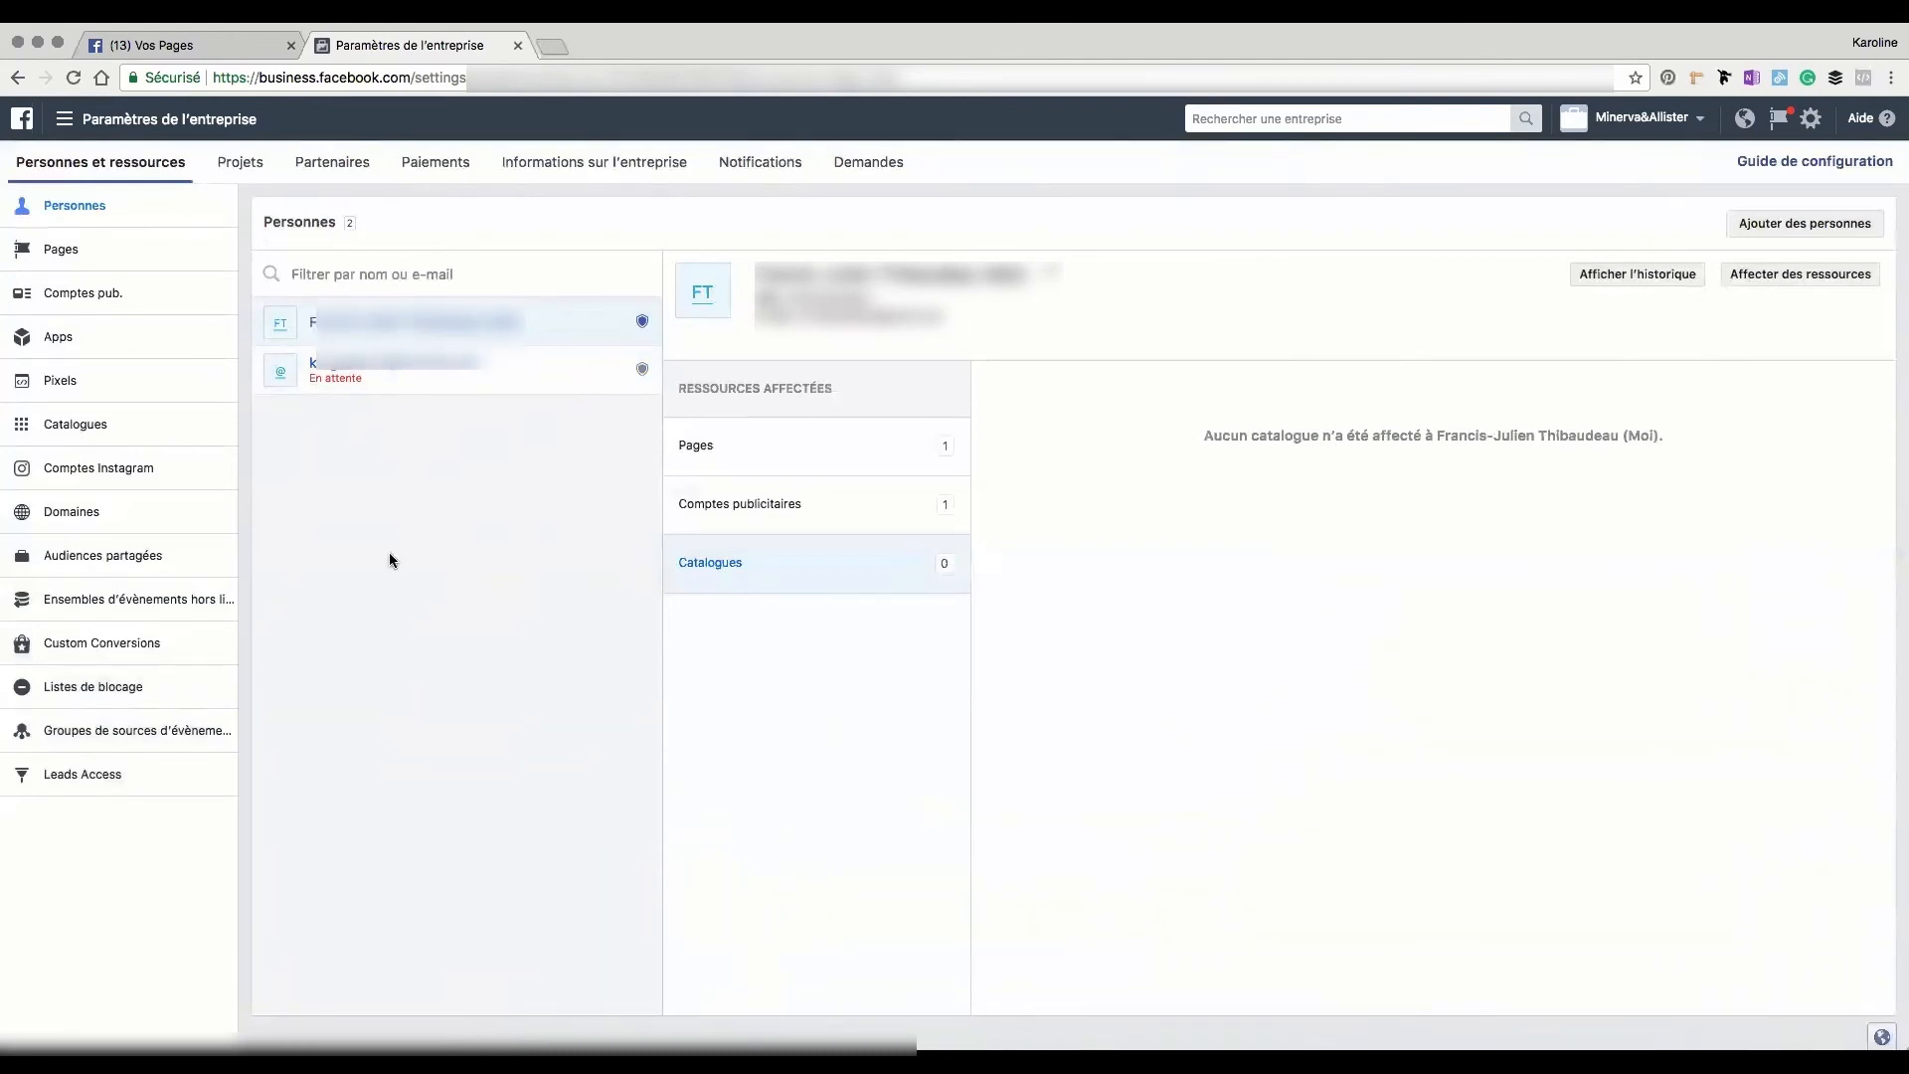
# Review the Minerva&Allister ad account in the business settings and check the options for adding new ad accounts.
pyautogui.click(79, 290)
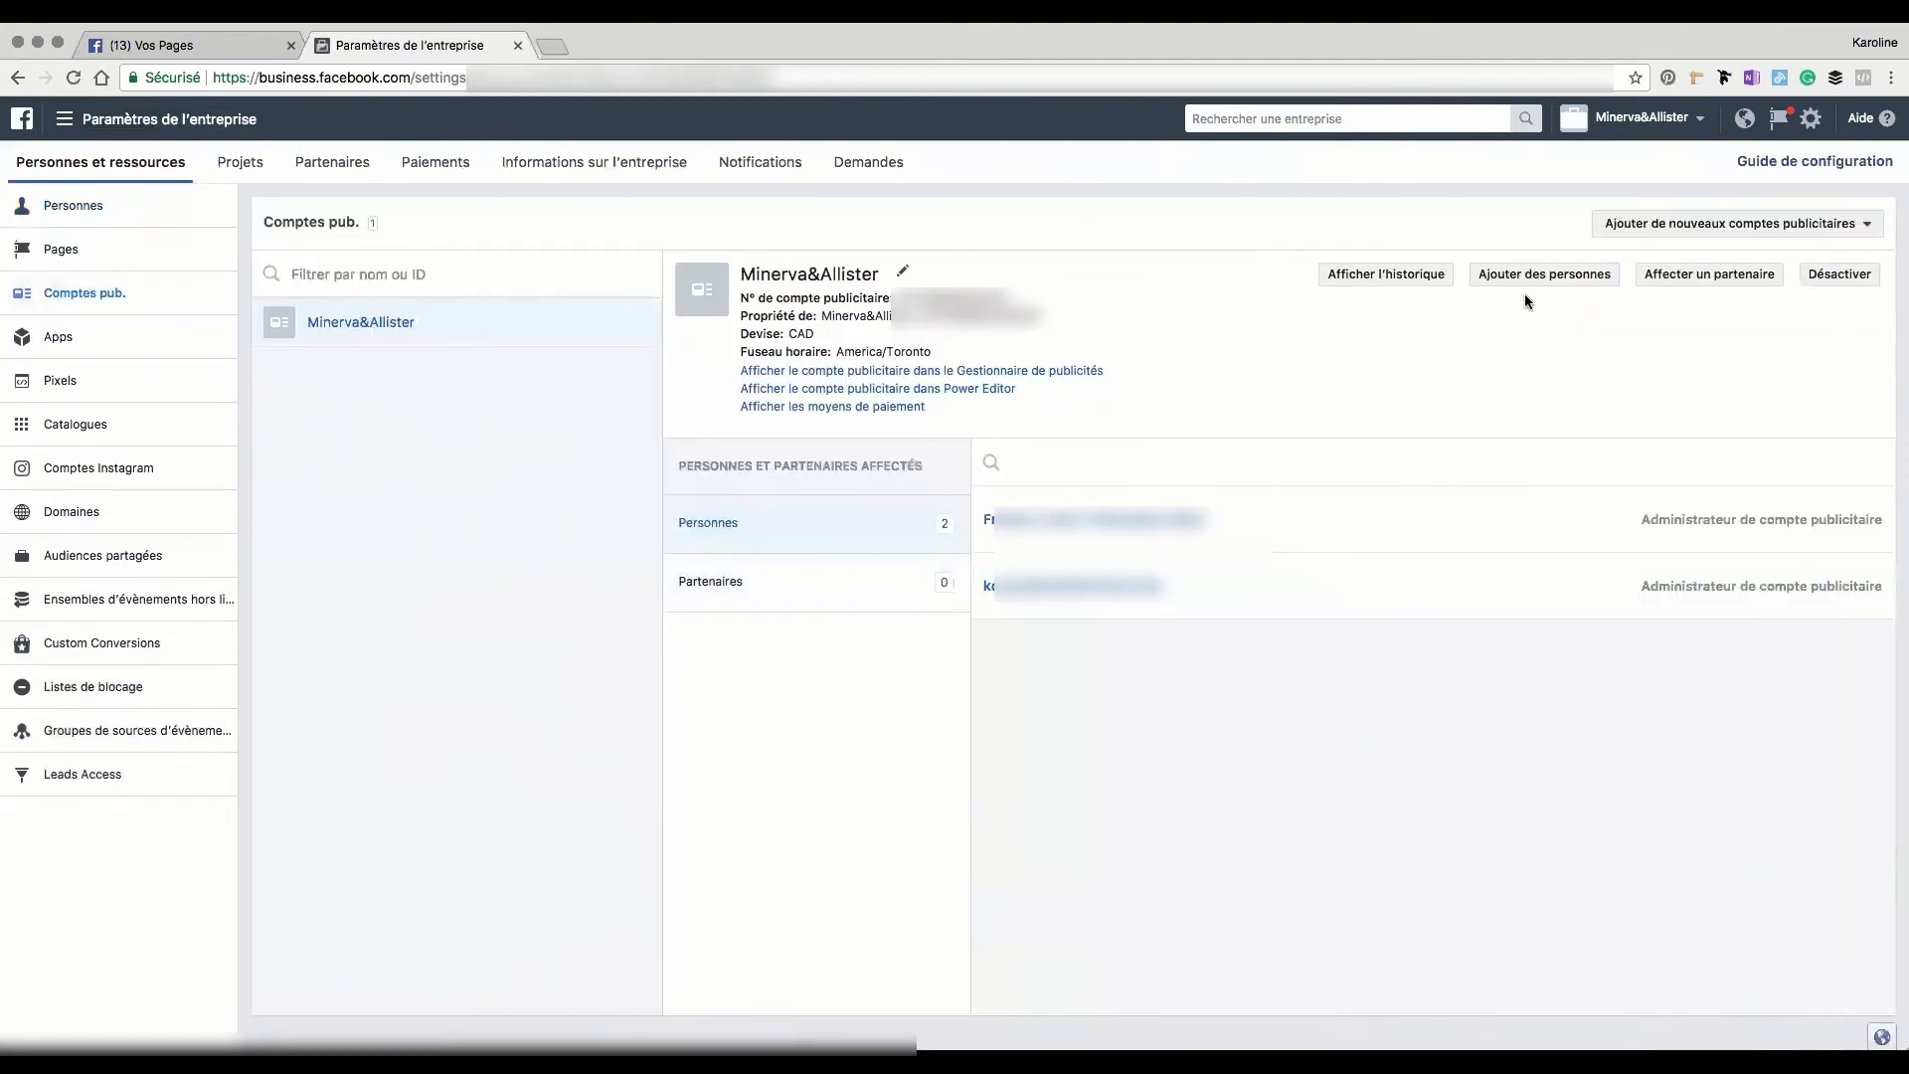
pyautogui.click(1850, 224)
pyautogui.click(1508, 198)
# Reload the Vos Pages list in the other browser tab and open the Minerva & Allister Page.
pyautogui.click(159, 46)
pyautogui.click(74, 80)
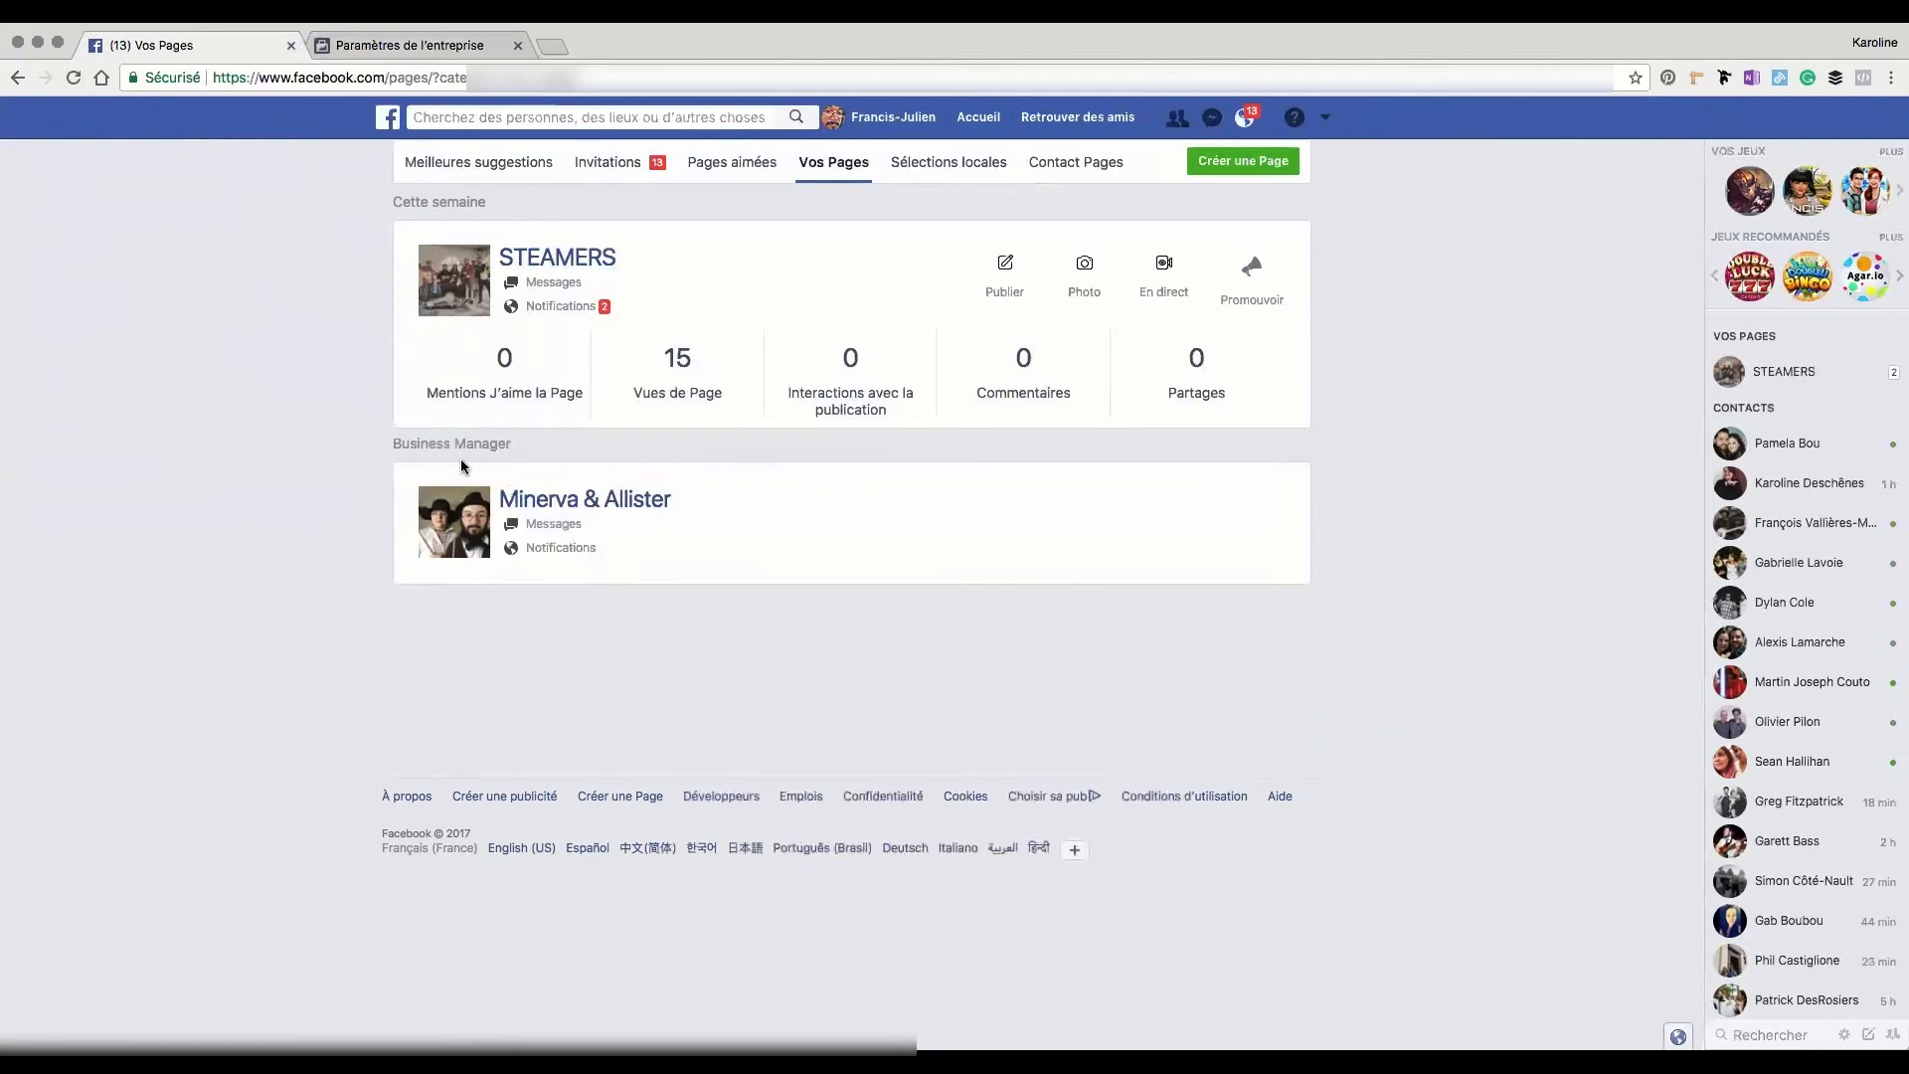
pyautogui.click(652, 503)
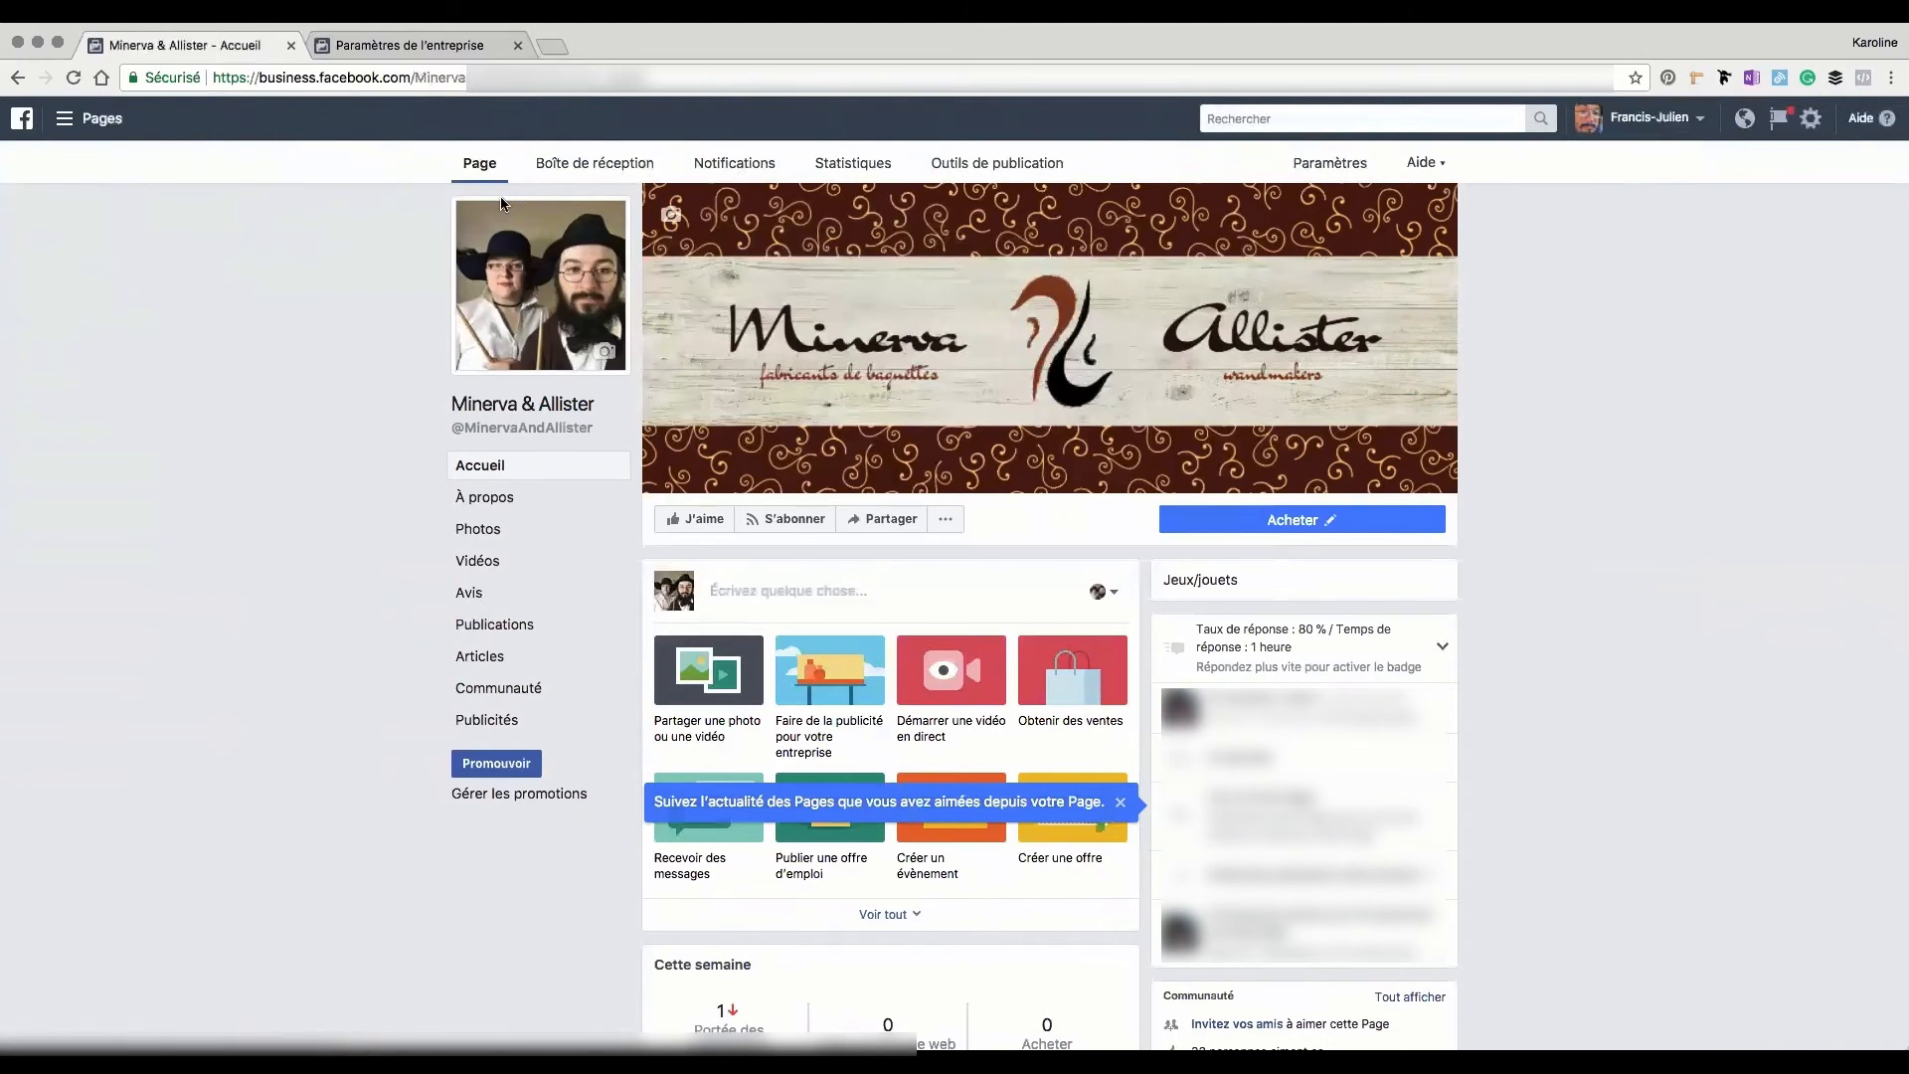
# Open Statistiques d'audiences from the Page's tools and look over the available management tools.
pyautogui.click(70, 122)
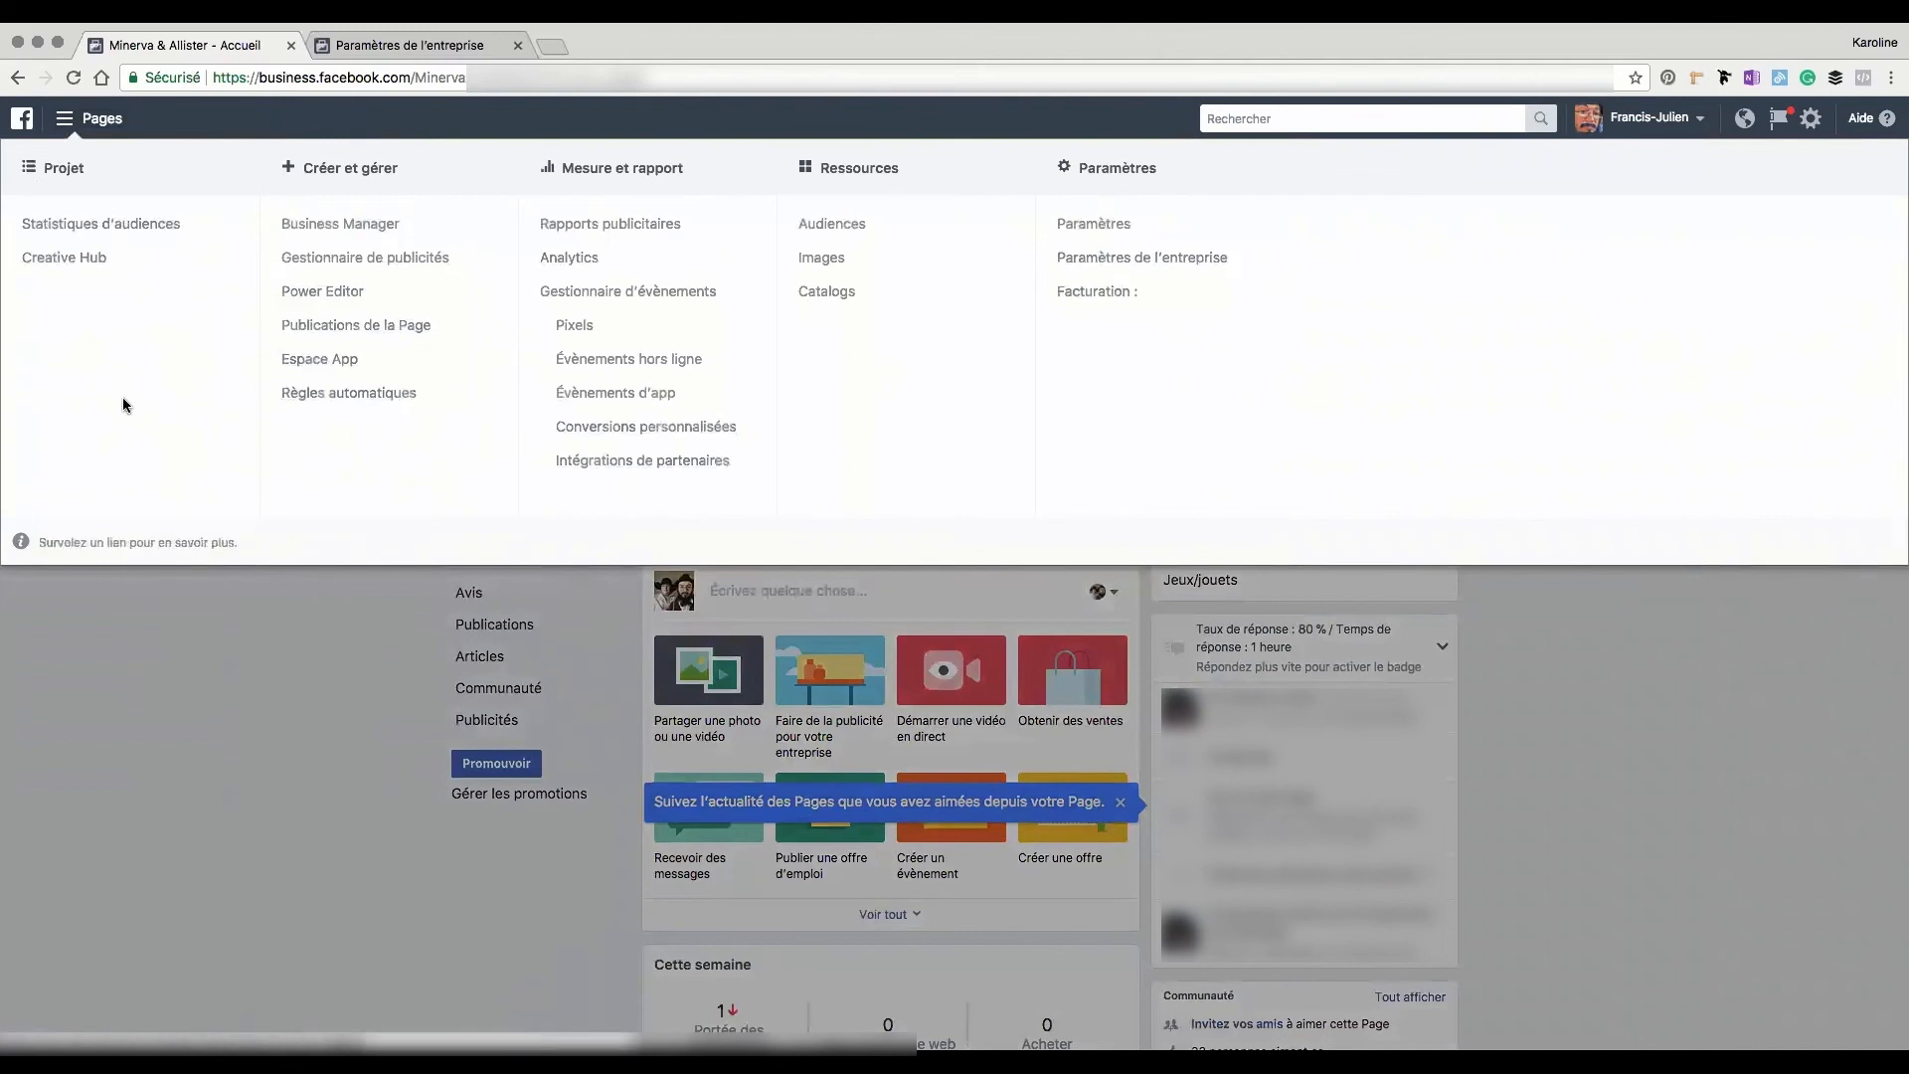
pyautogui.click(150, 231)
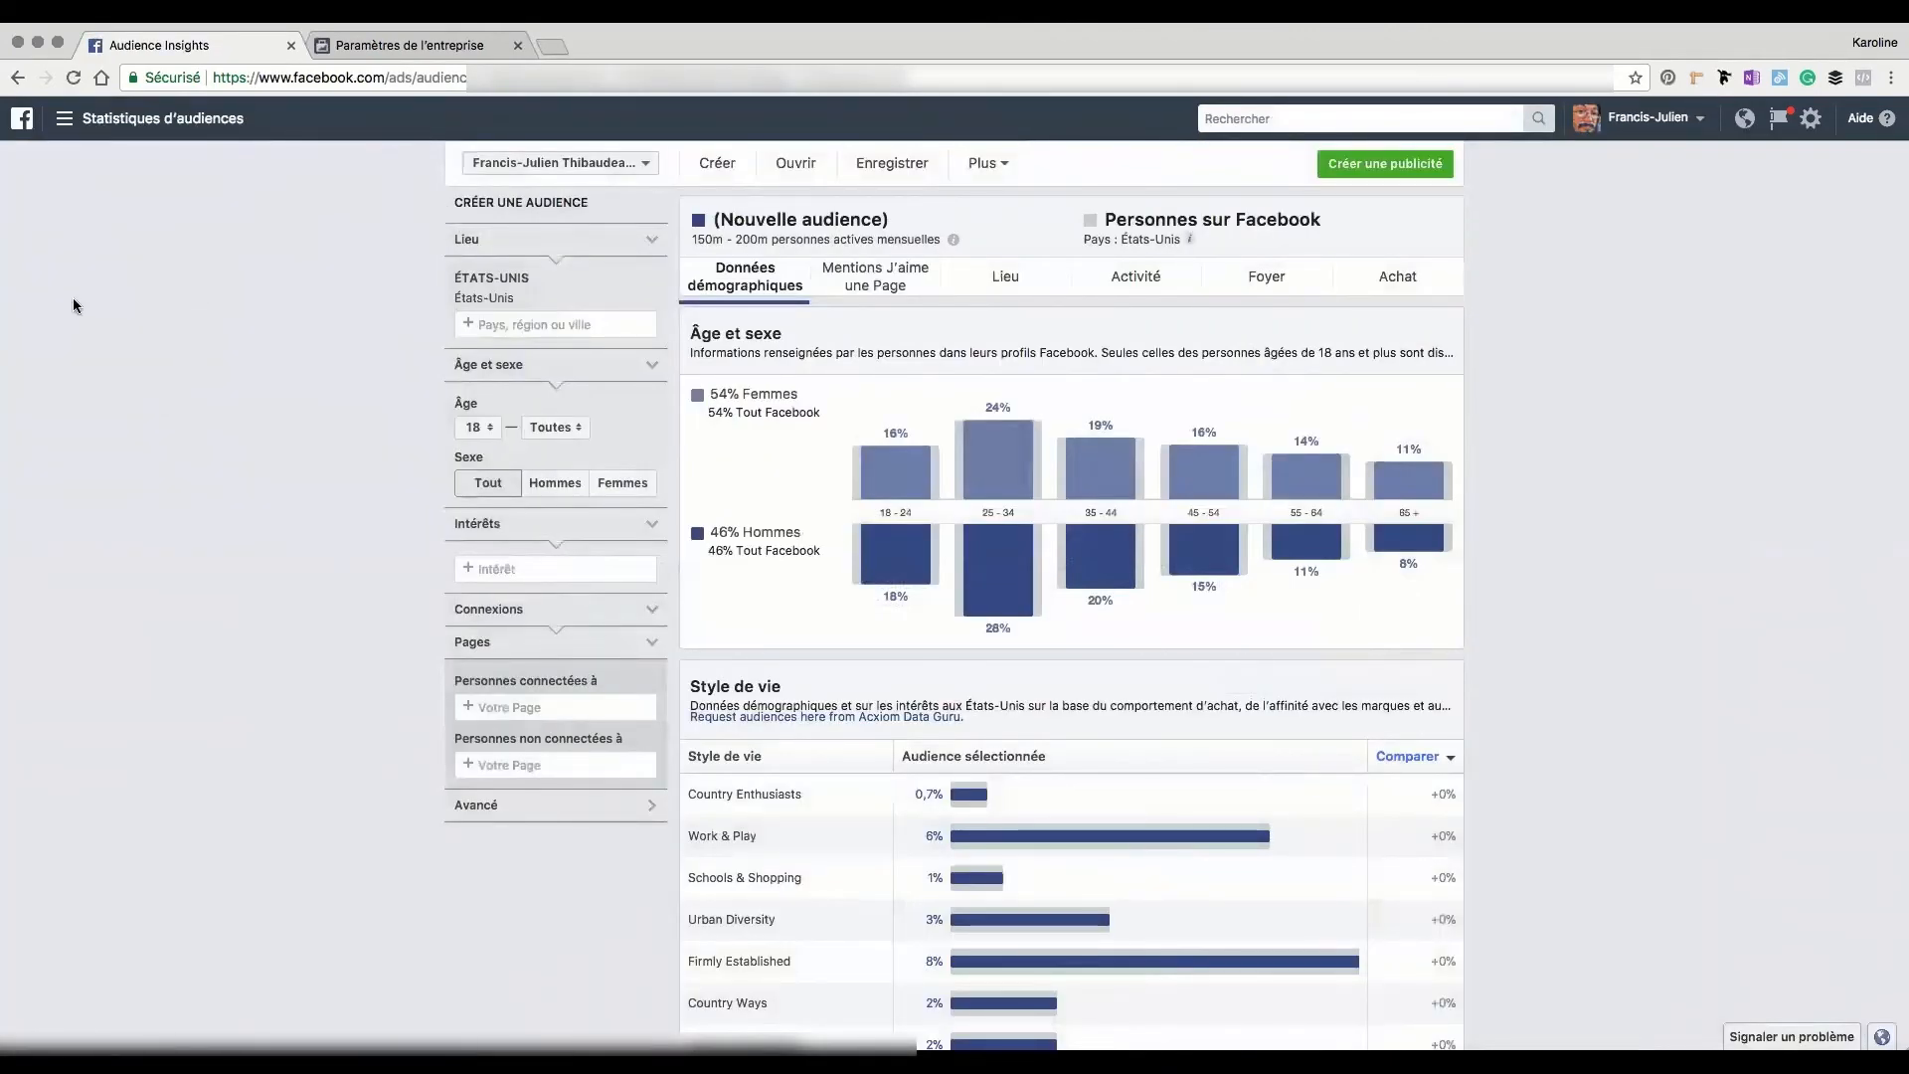
pyautogui.click(65, 120)
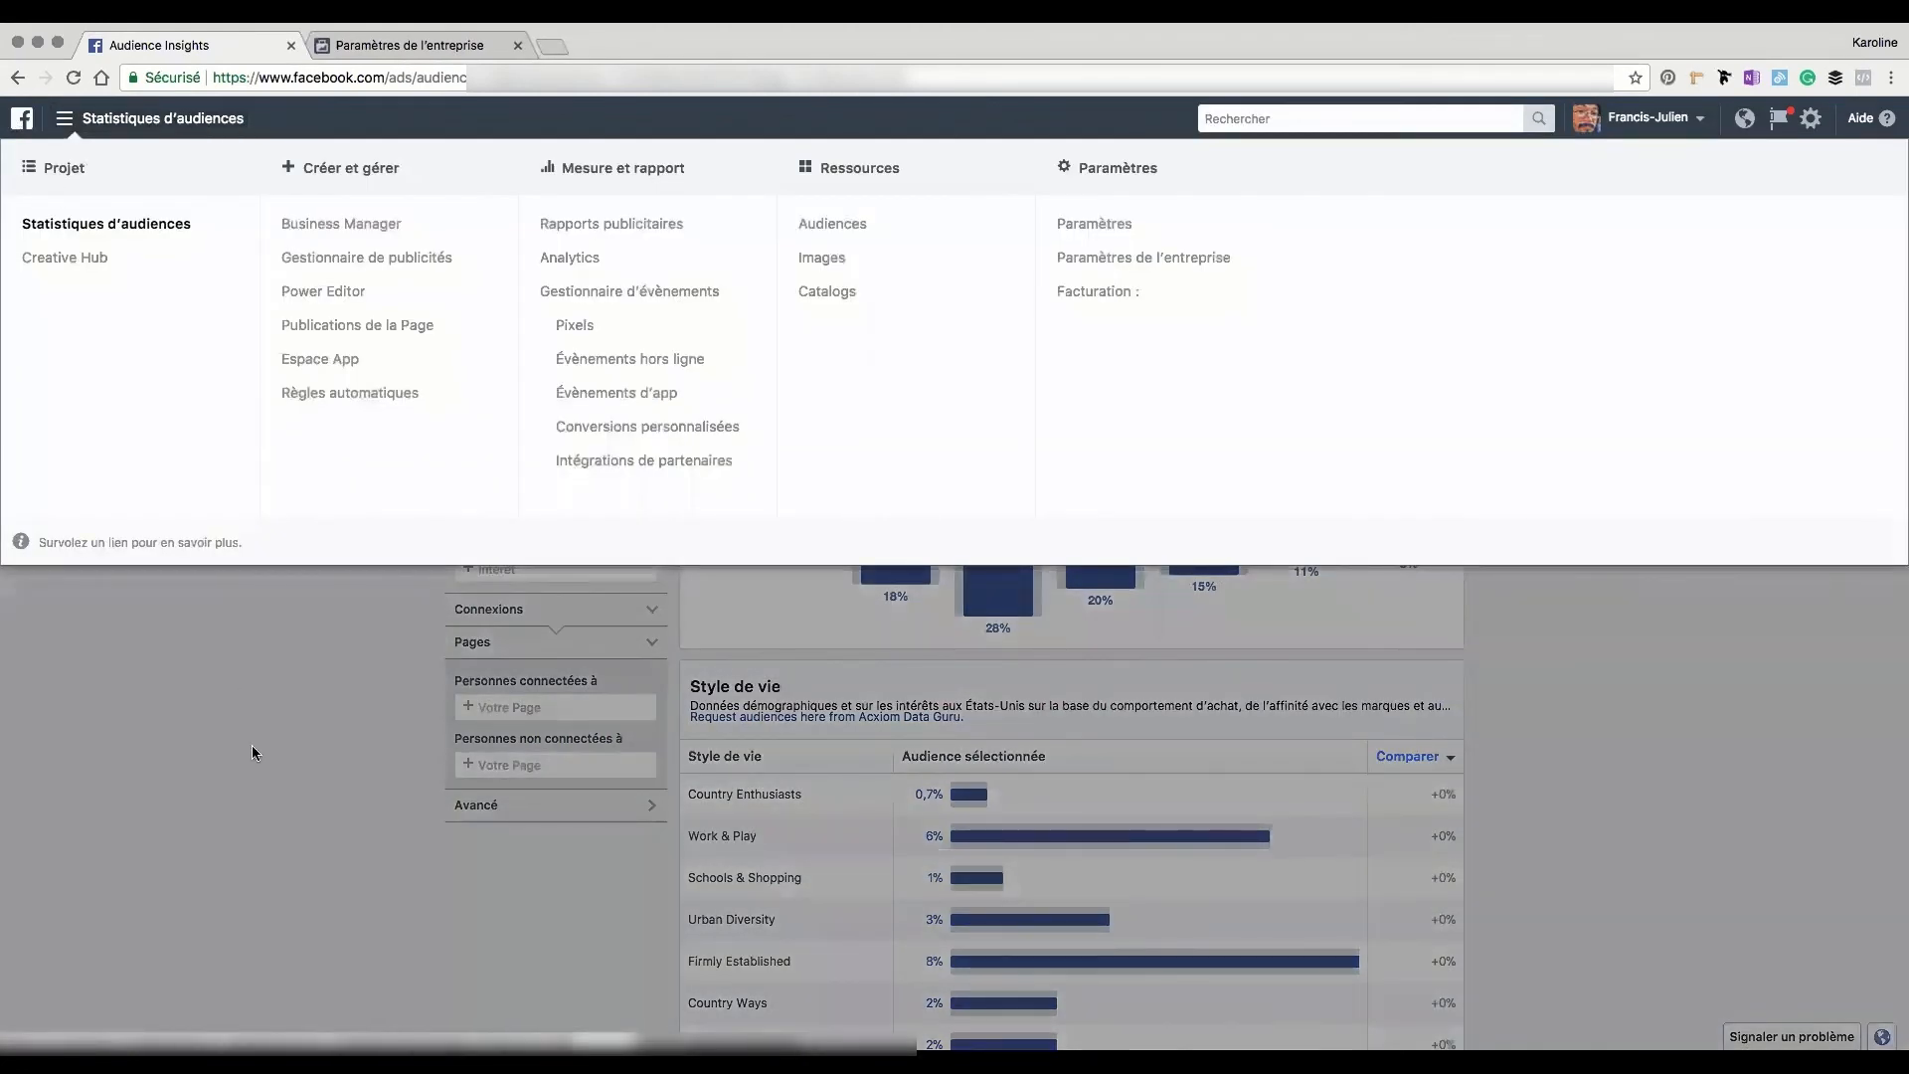
pyautogui.click(312, 760)
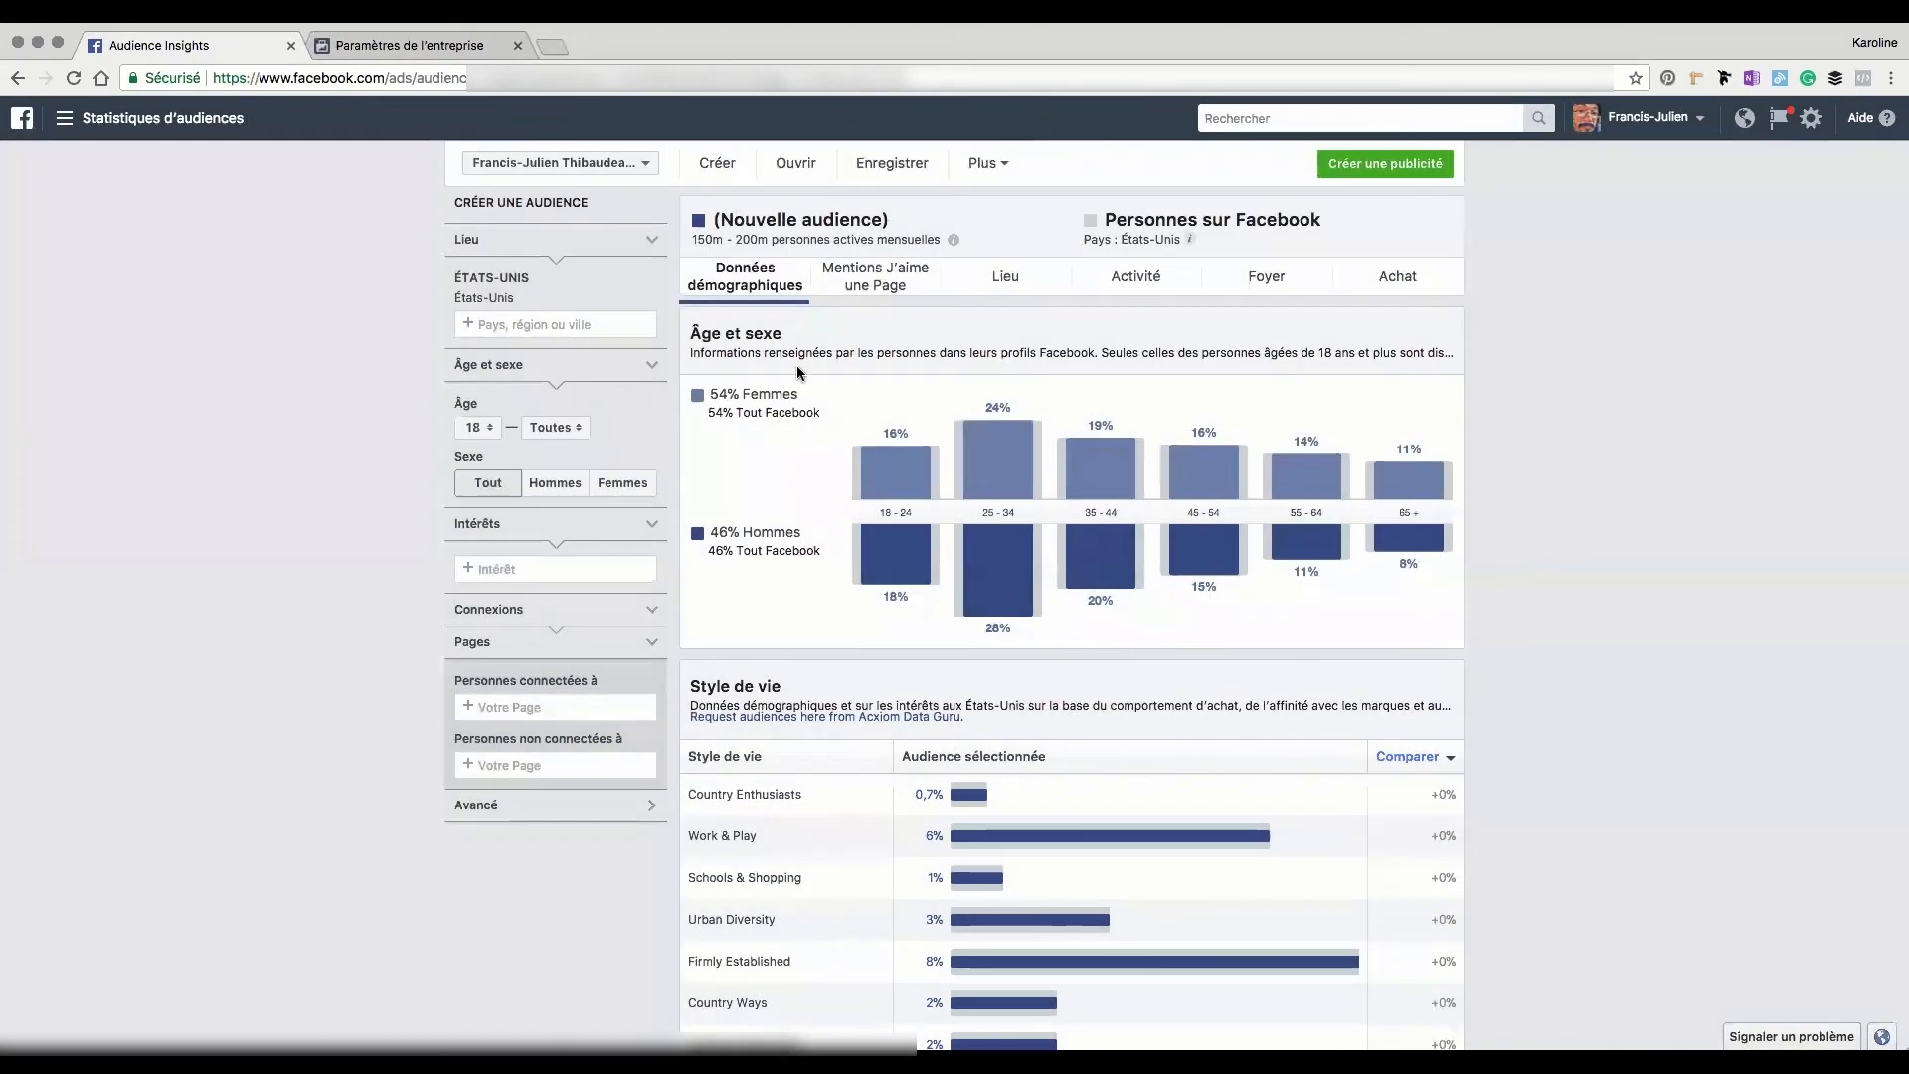